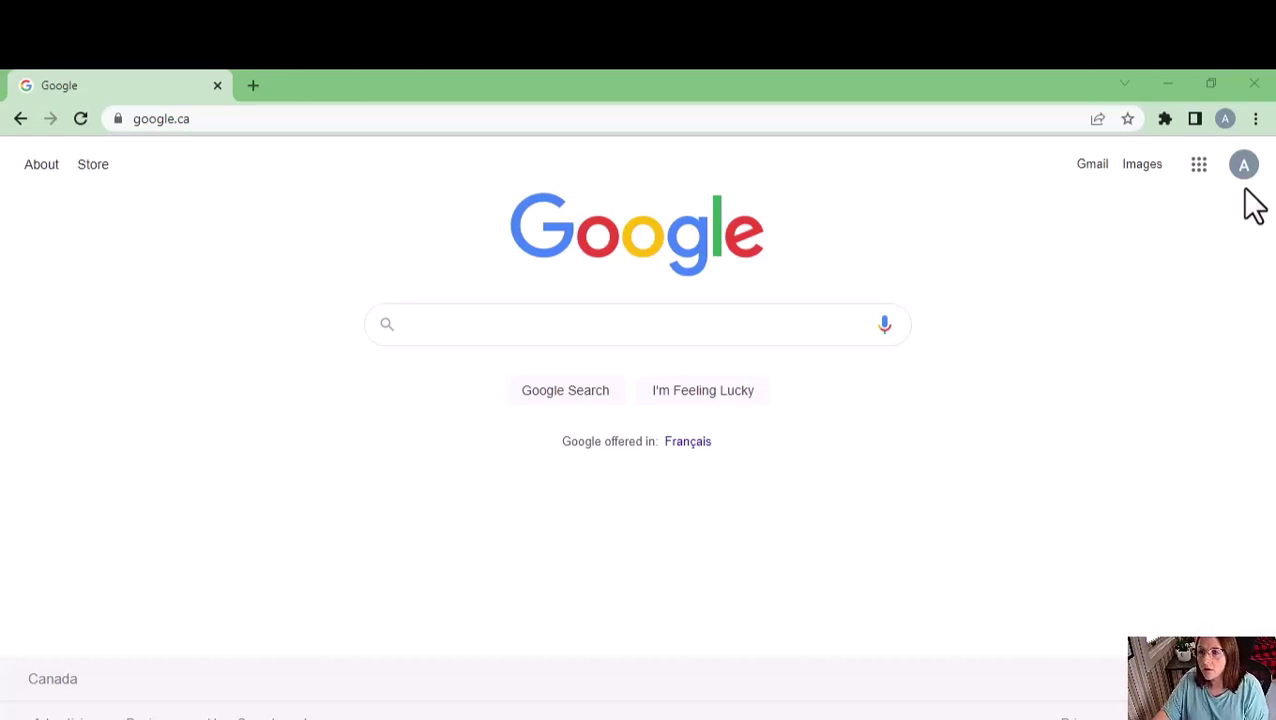
Step: Open Privacy Checkup in the Google Account settings by searching them for "privacy check"
left_click(1243, 166)
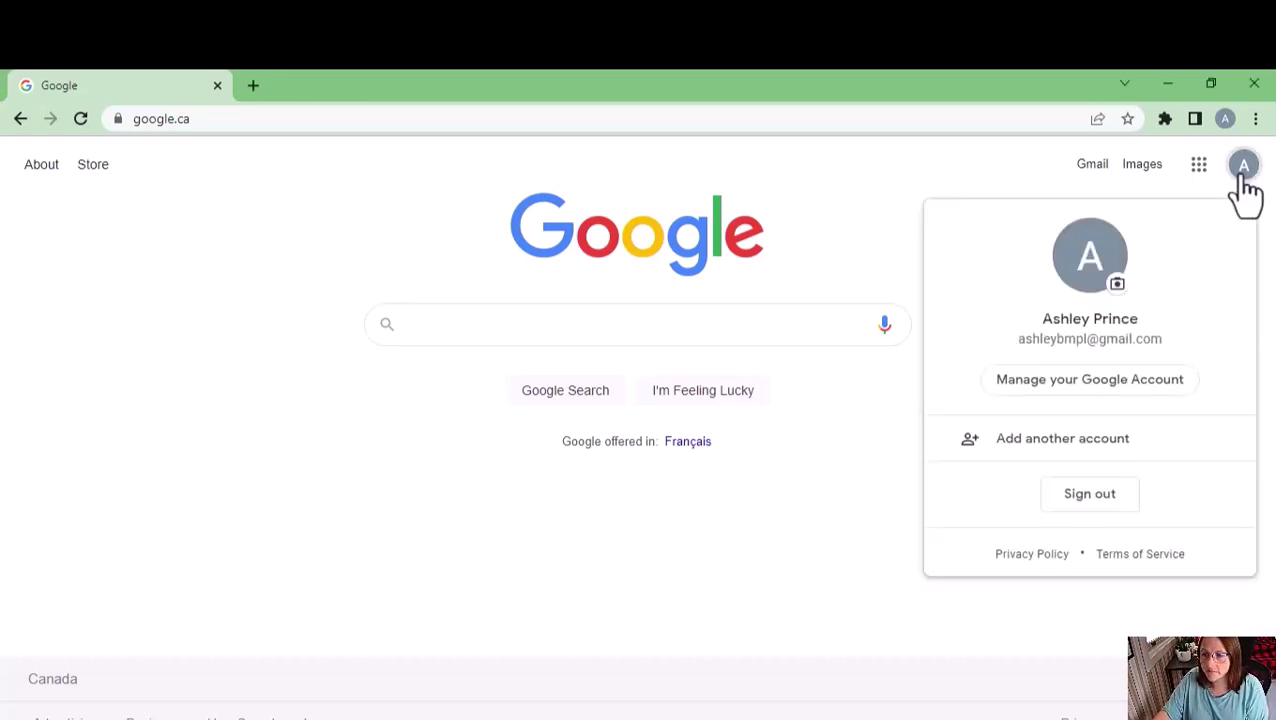
left_click(1155, 402)
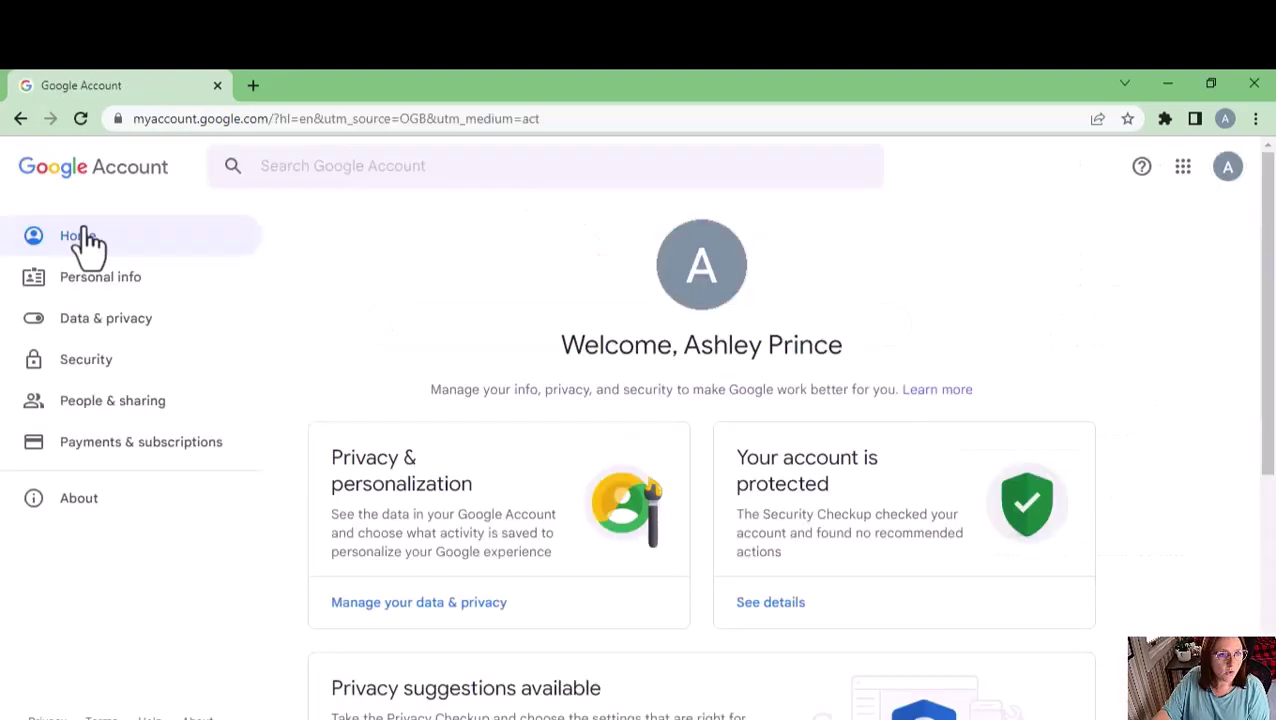
left_click(333, 162)
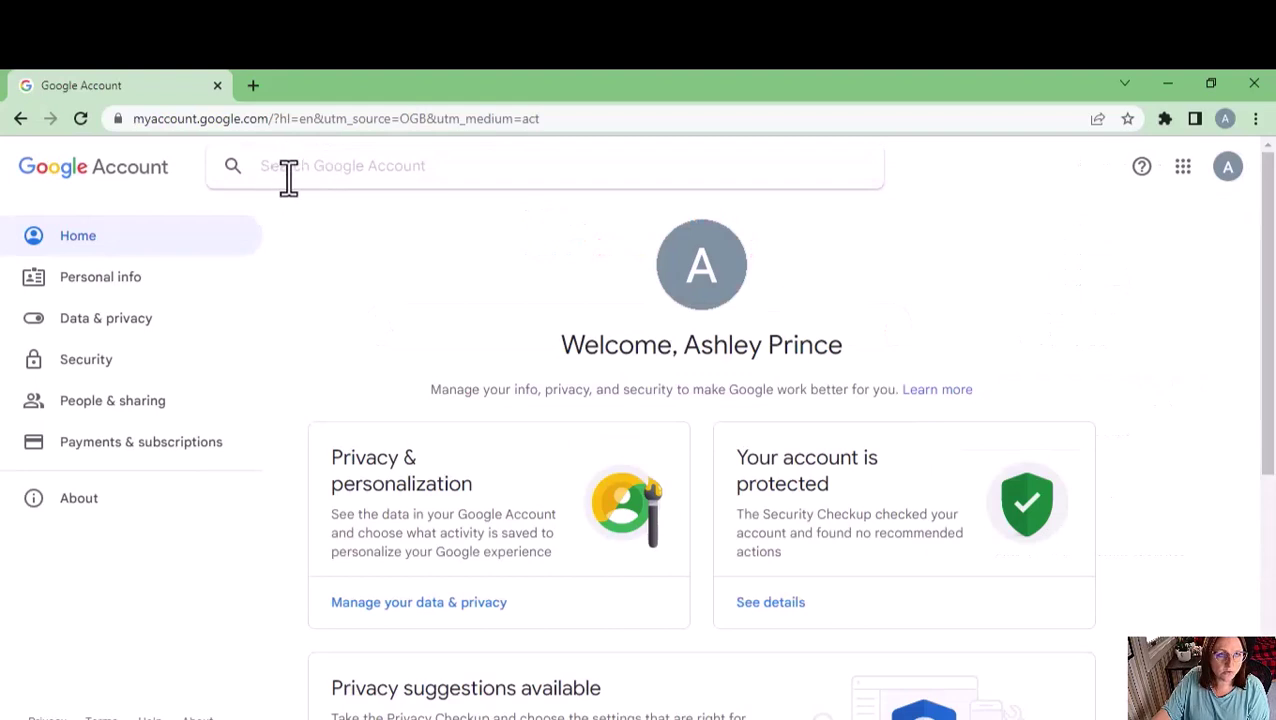
type("p")
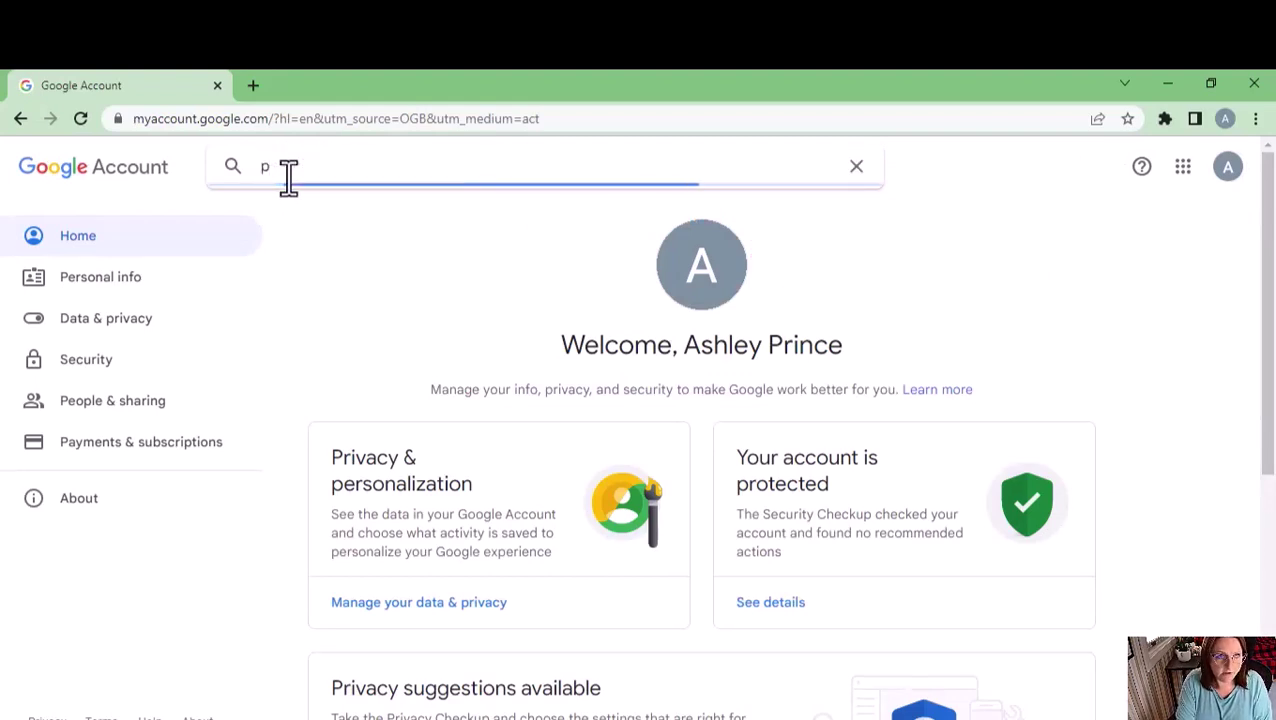
type("rivacy check")
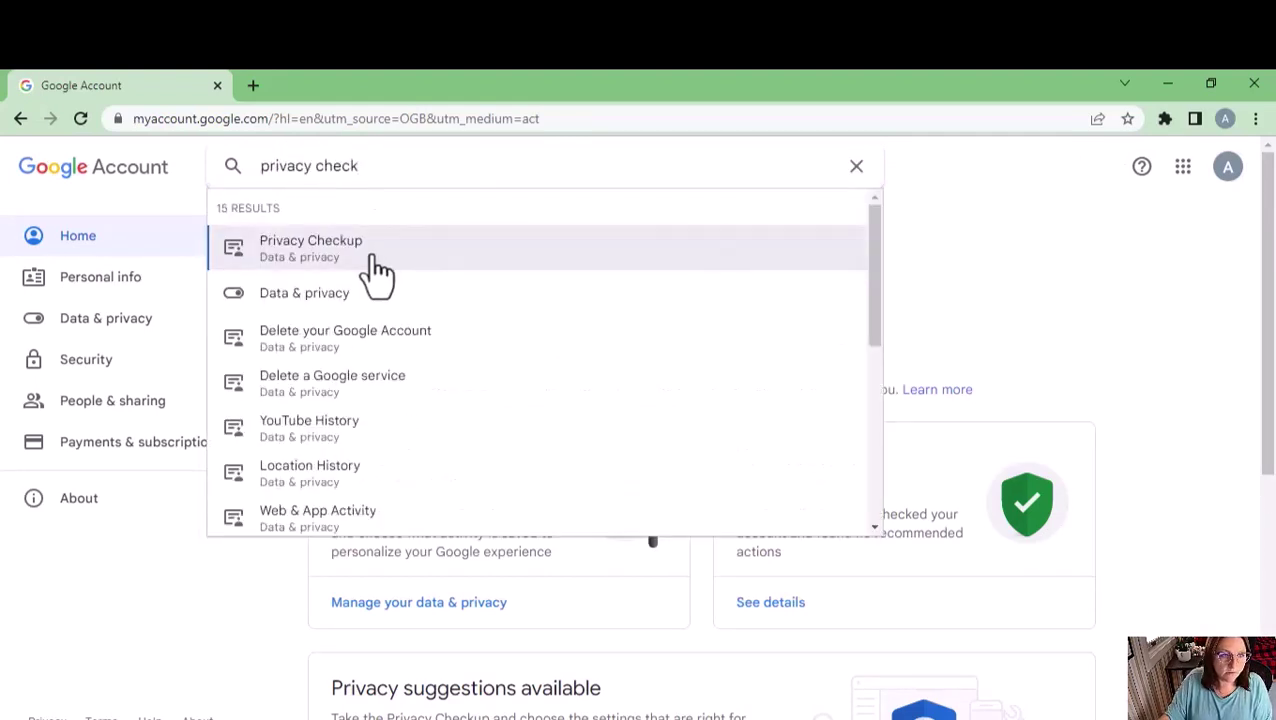
left_click(358, 257)
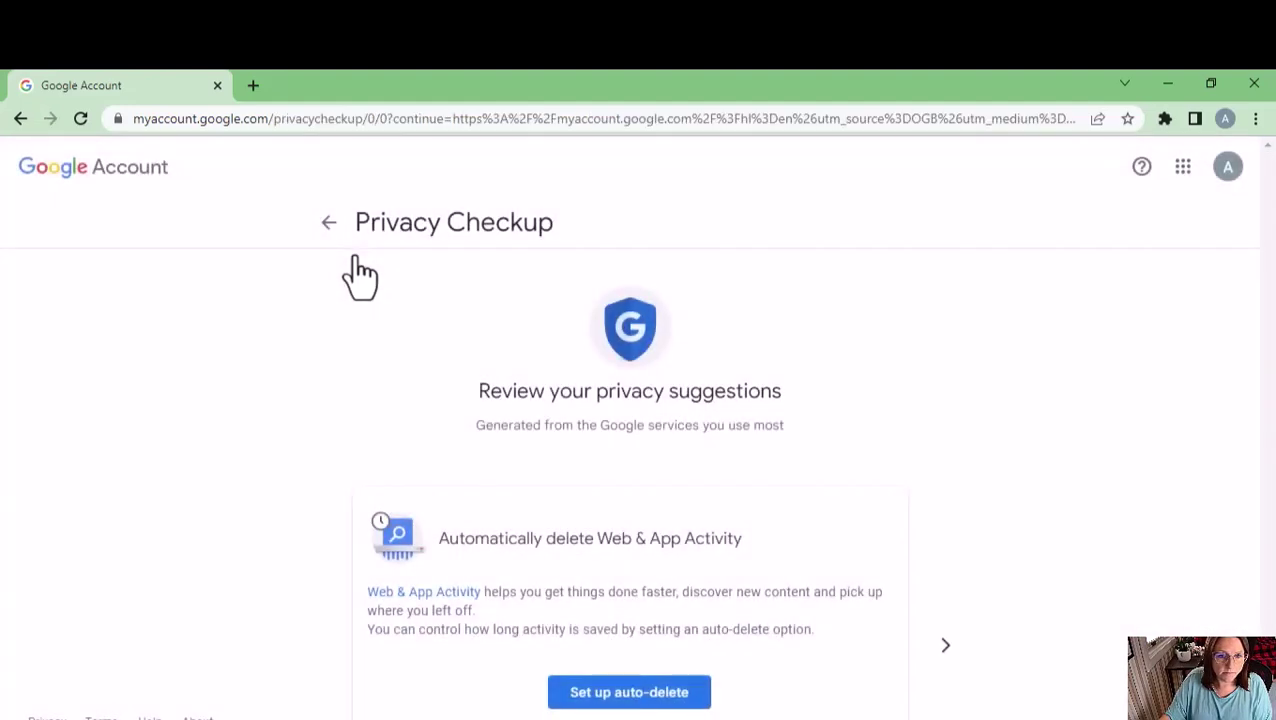
Step: Open the auto-delete setup for Web & App Activity from the privacy suggestions and review its options
scroll(1036, 378, "down", 2)
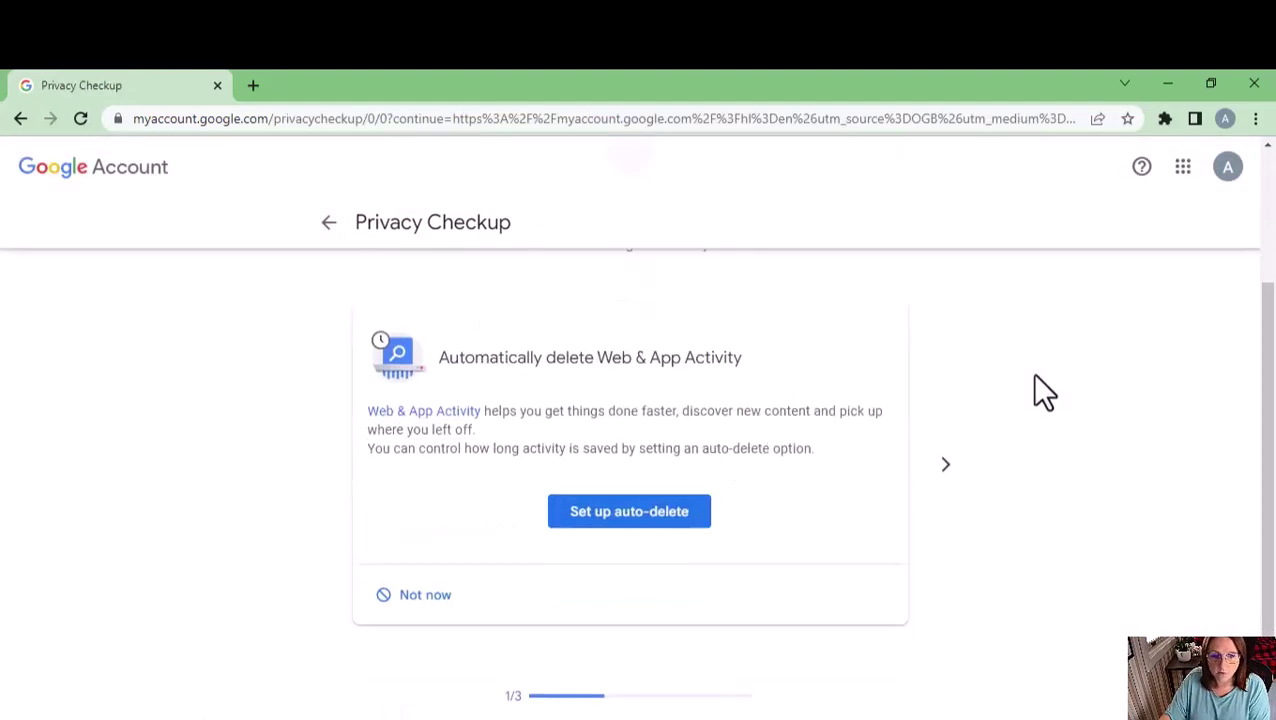
scroll(1035, 378, "up", 2)
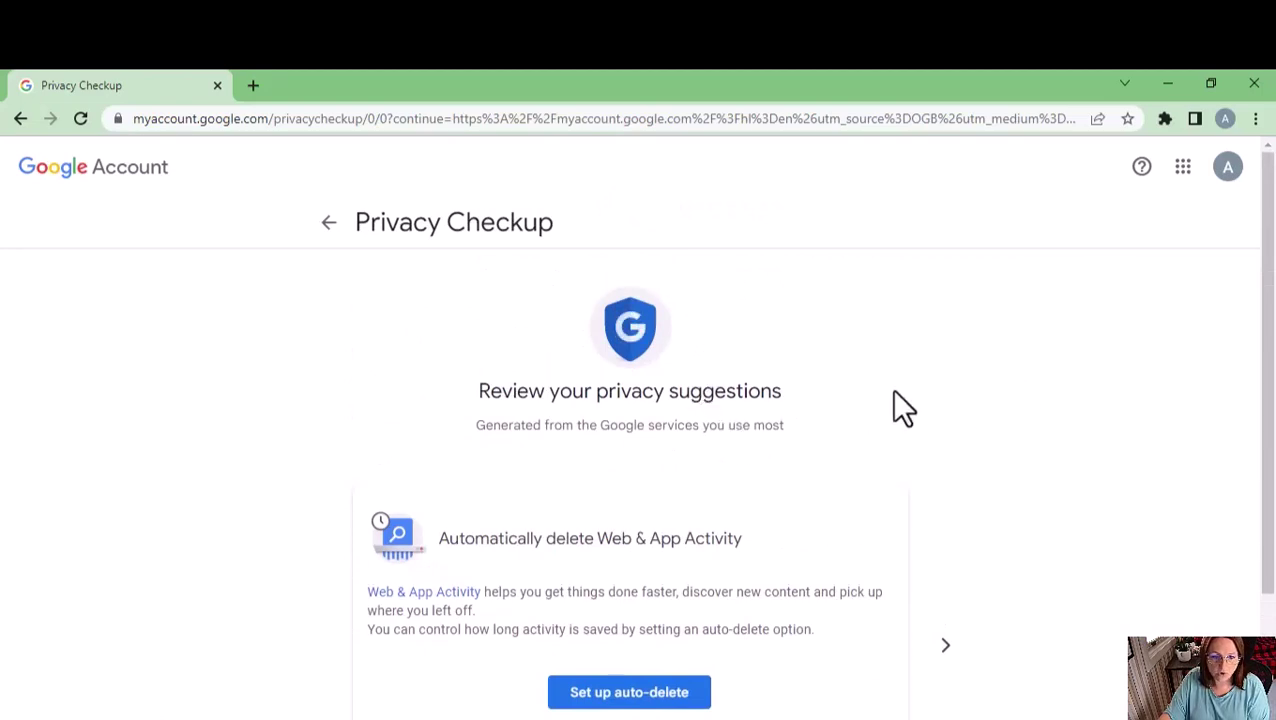
scroll(893, 391, "down", 2)
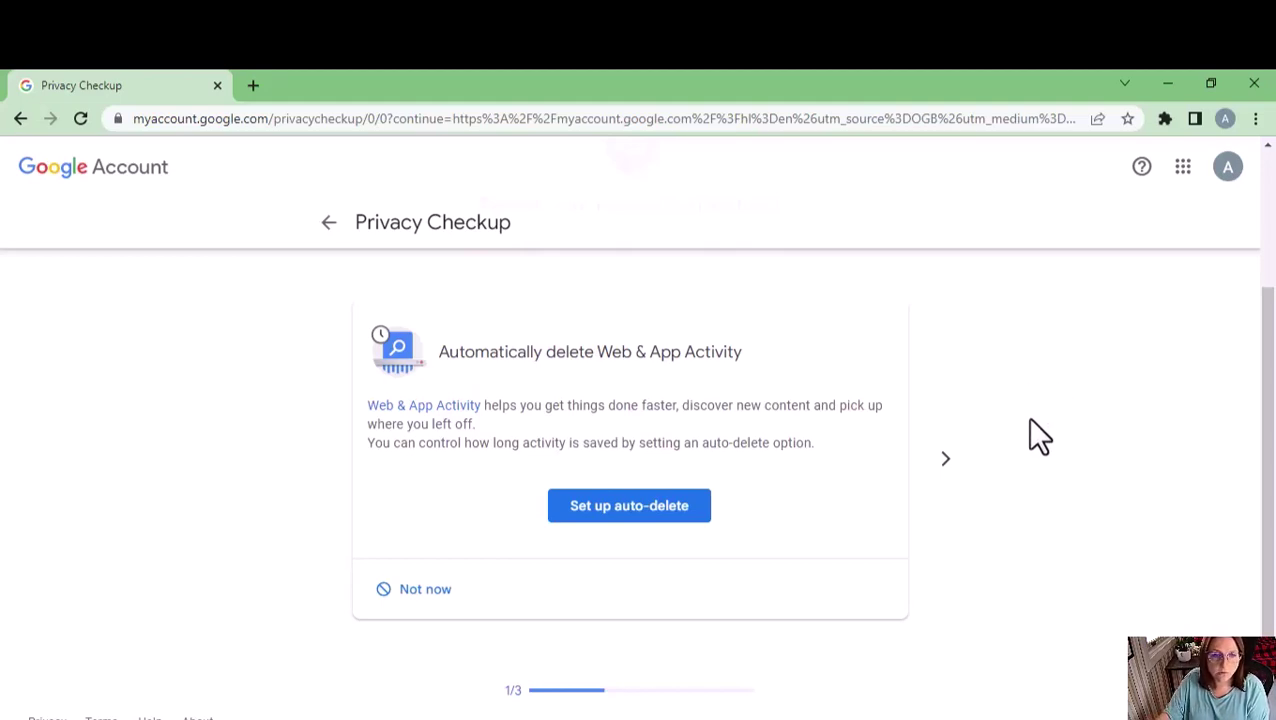
scroll(1029, 417, "up", 1)
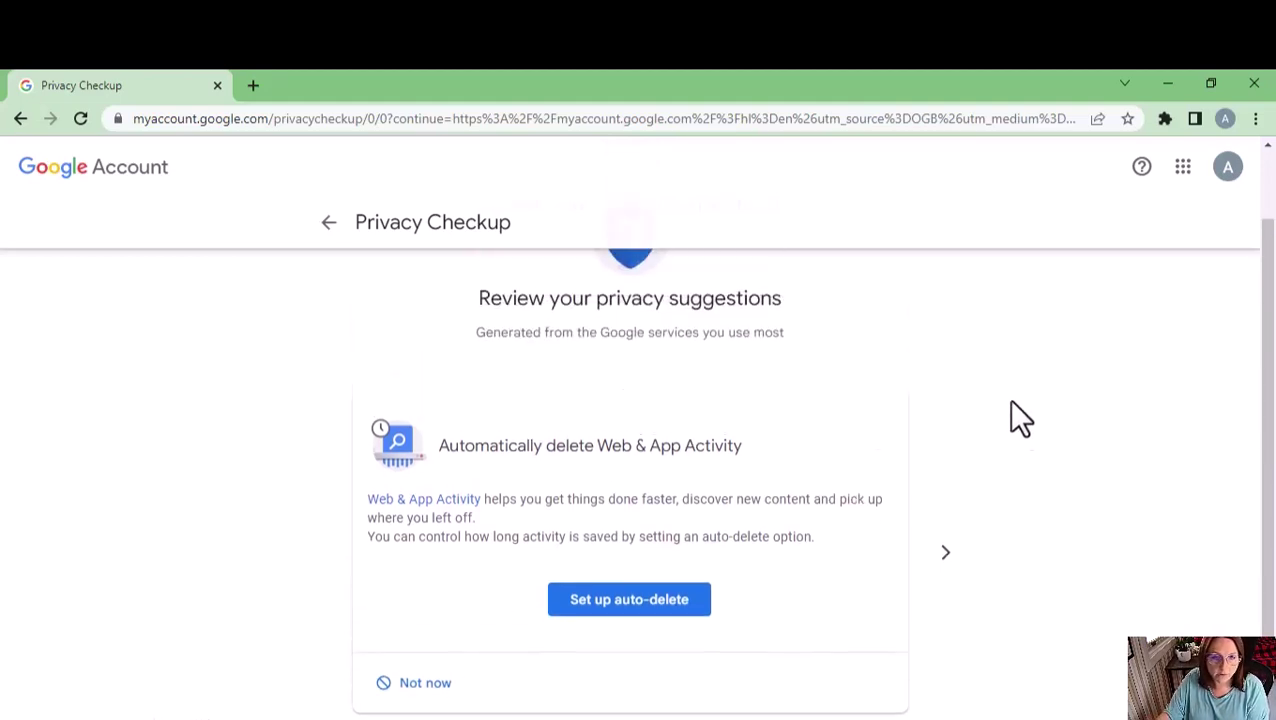
scroll(1010, 402, "down", 1)
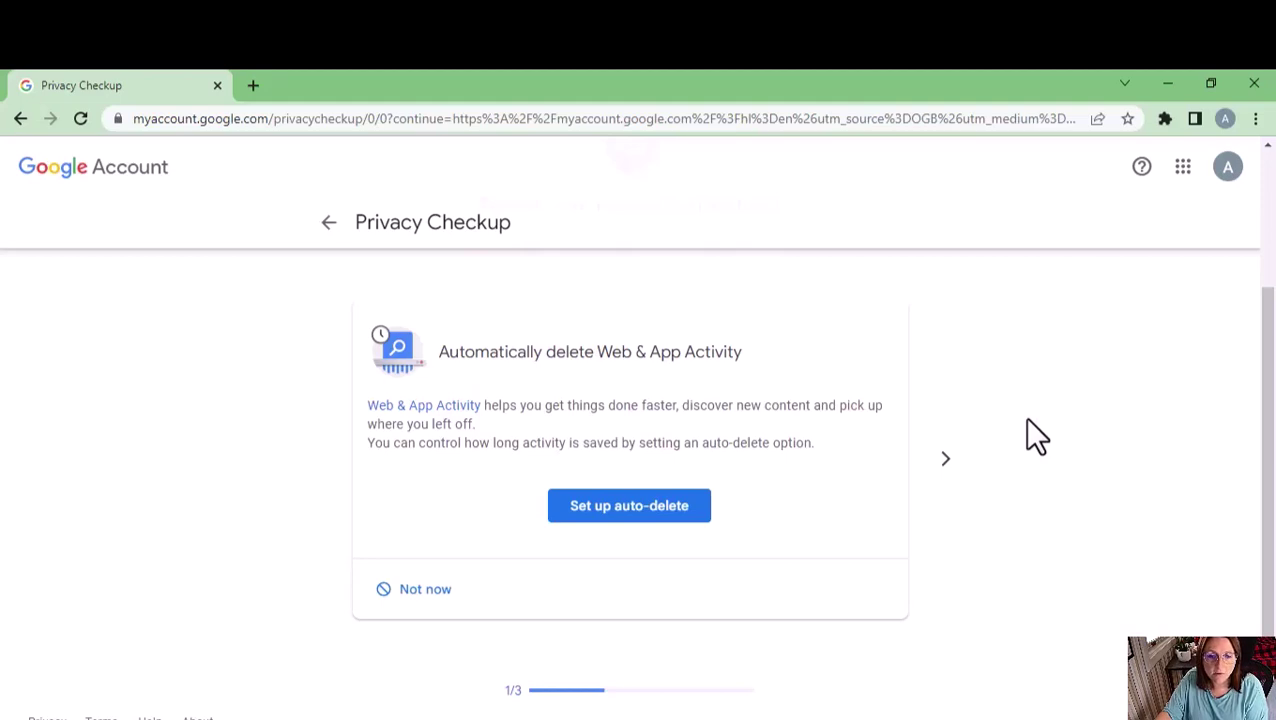
left_click(613, 508)
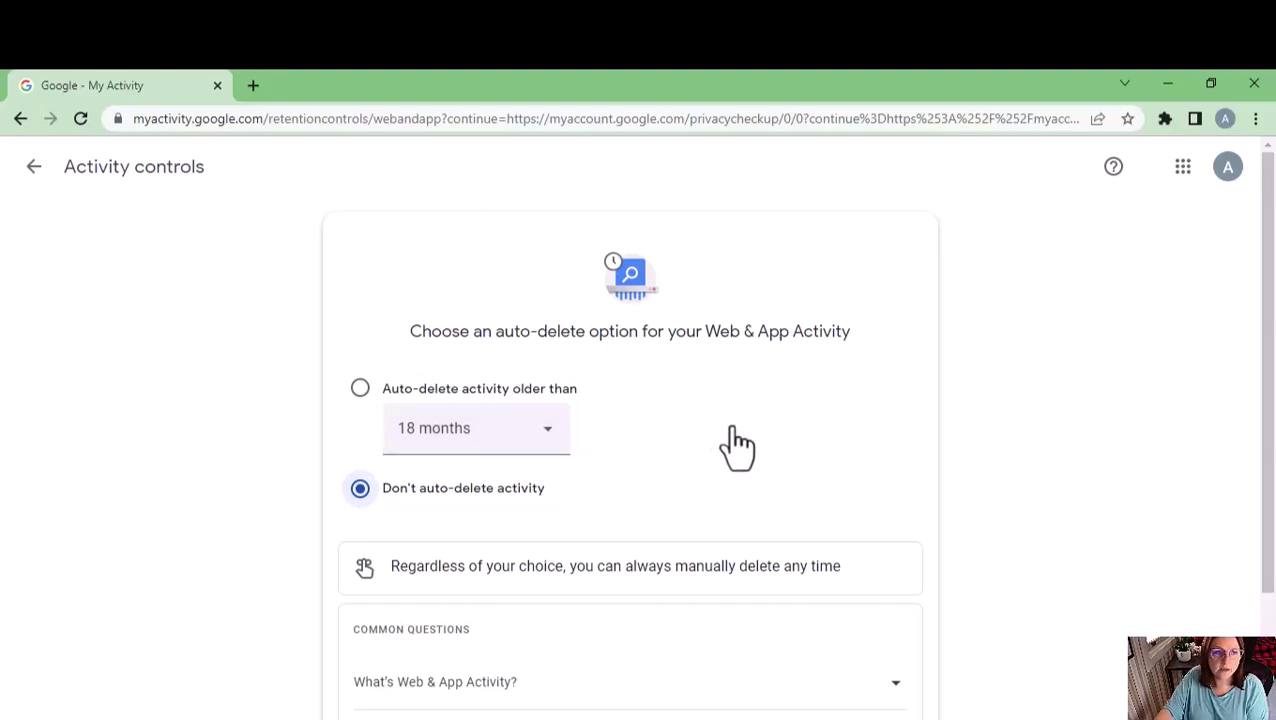
scroll(790, 405, "down", 2)
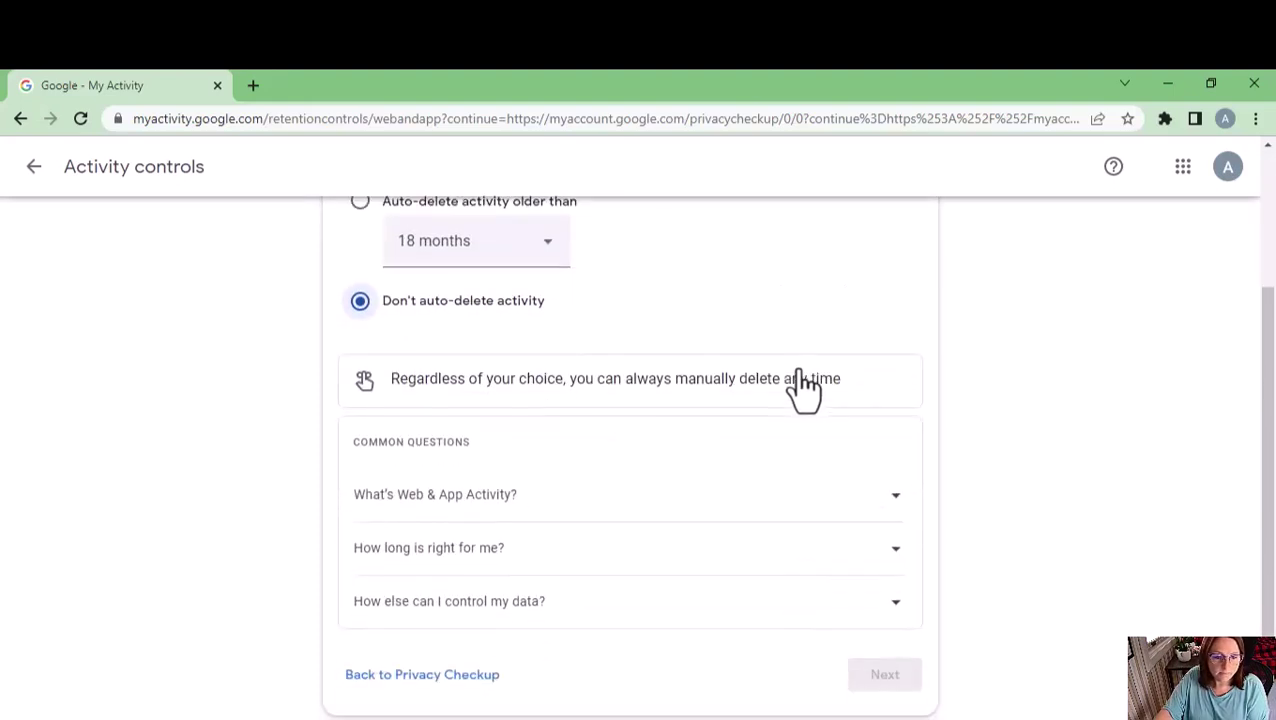
scroll(797, 368, "up", 2)
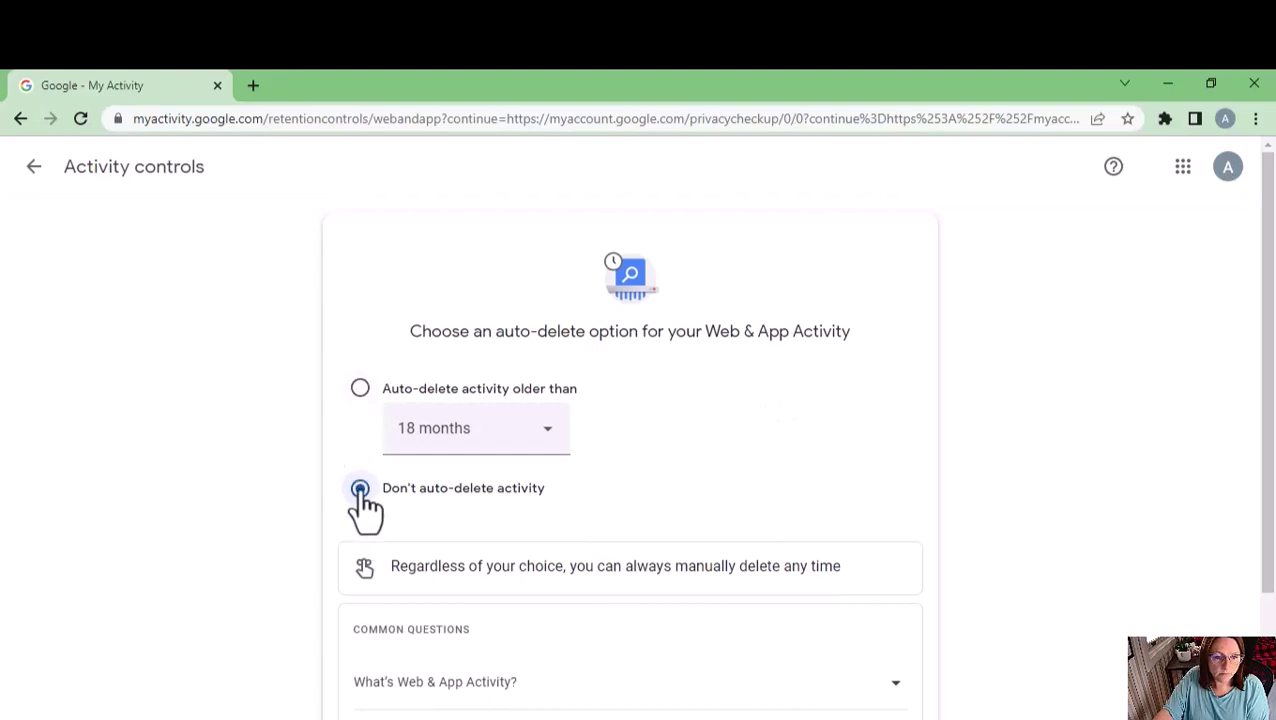
Step: Try the option to auto-delete Web & App Activity older than 18 months, reverting to no auto-delete and returning to Privacy Checkup
left_click(360, 390)
scroll(704, 427, "down", 2)
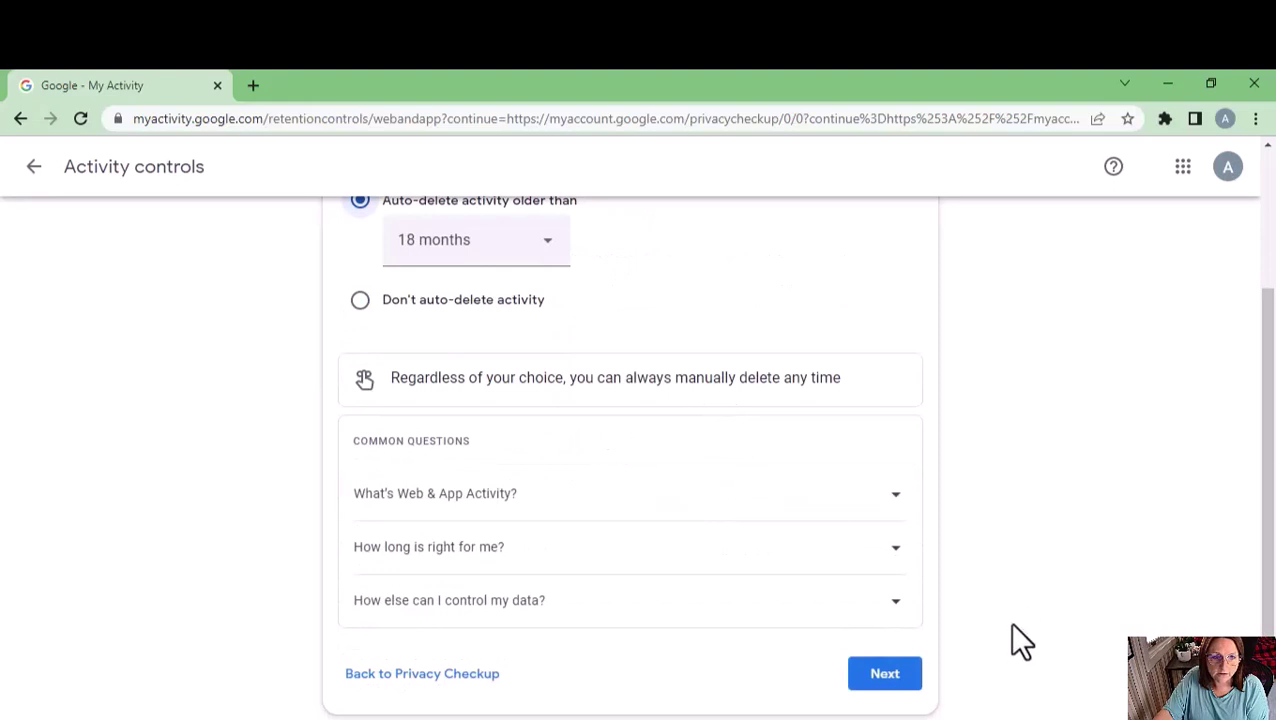
scroll(783, 478, "up", 2)
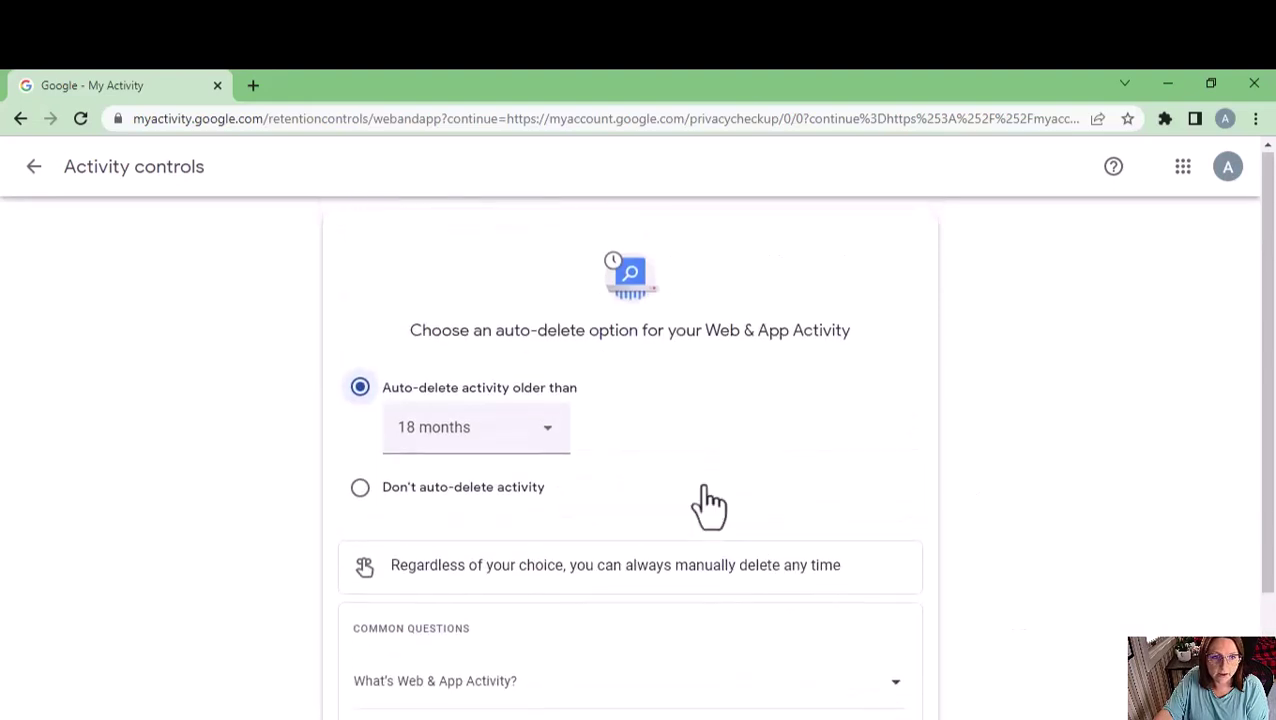
left_click(360, 488)
scroll(678, 521, "down", 2)
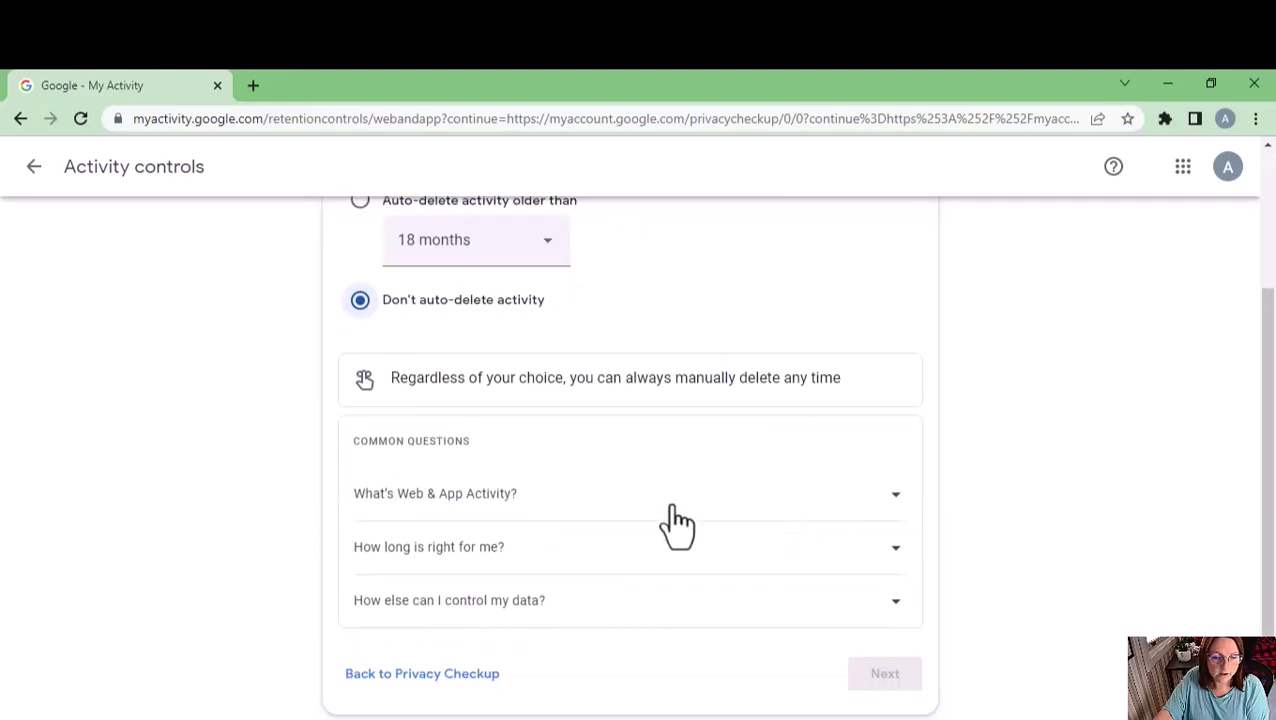
left_click(458, 684)
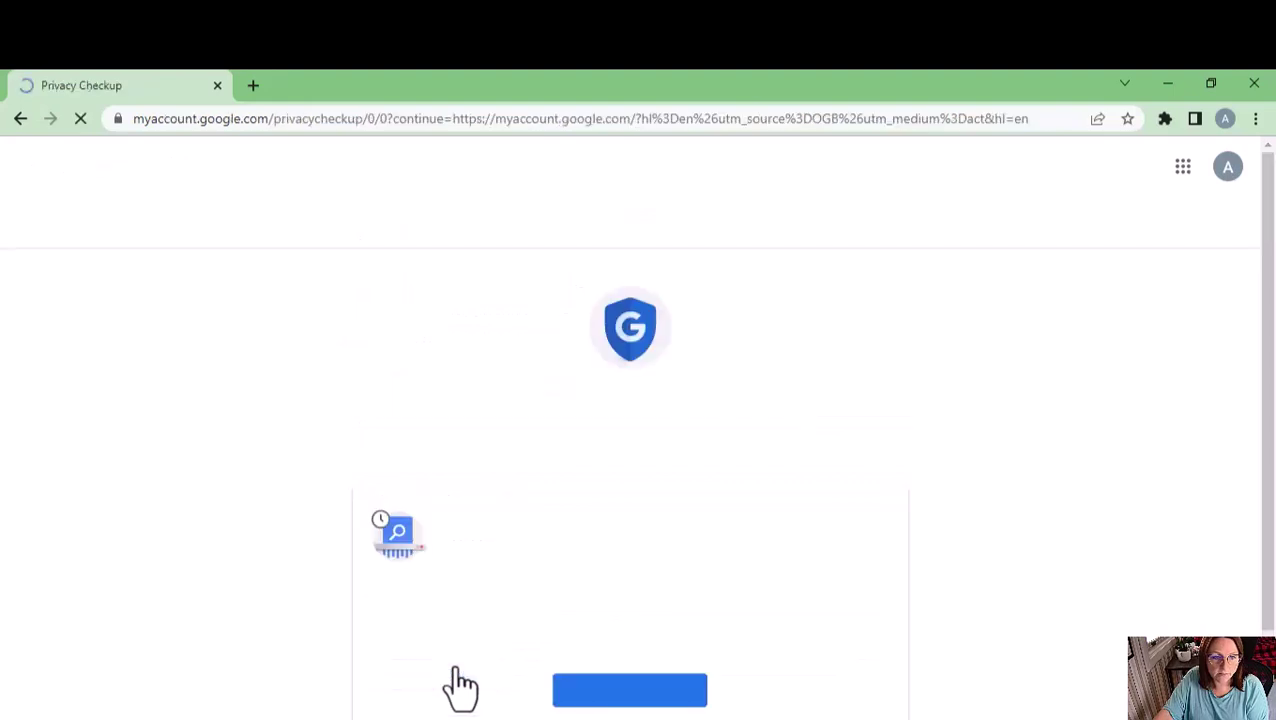
Step: Review the remaining privacy suggestions on YouTube History auto-delete and the account plan, and return to the account home page
scroll(1033, 436, "down", 2)
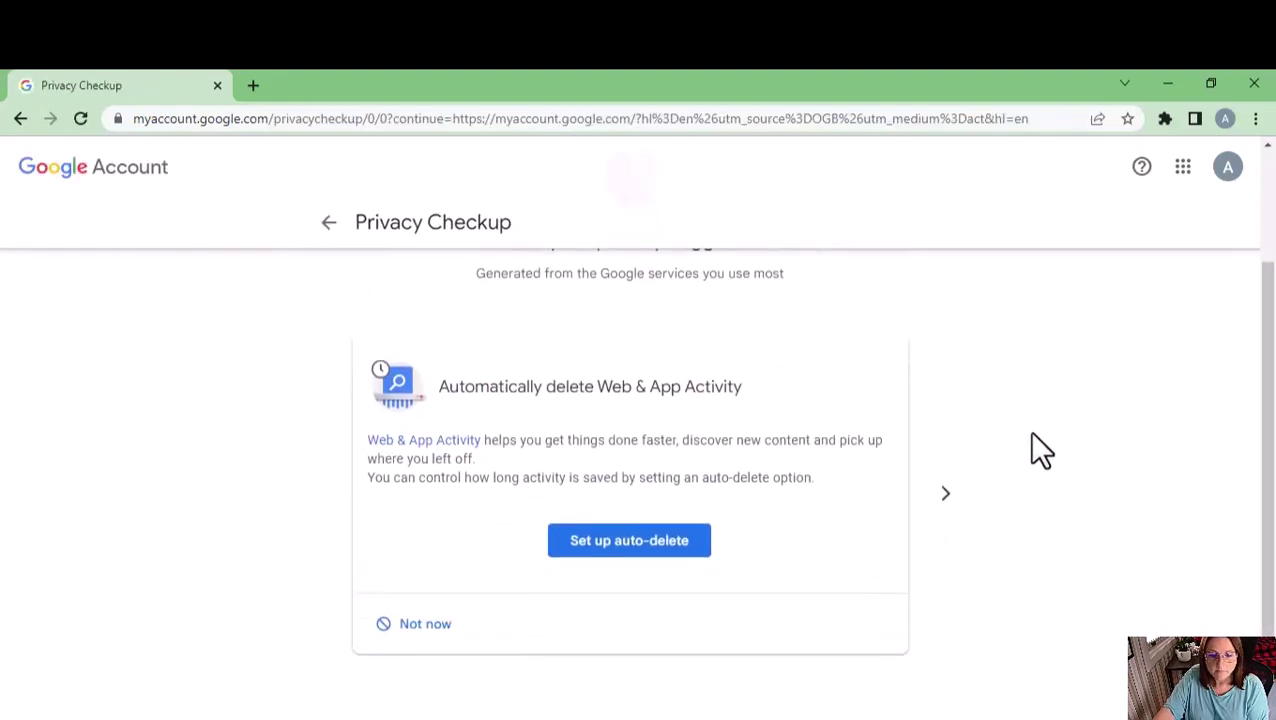
left_click(948, 462)
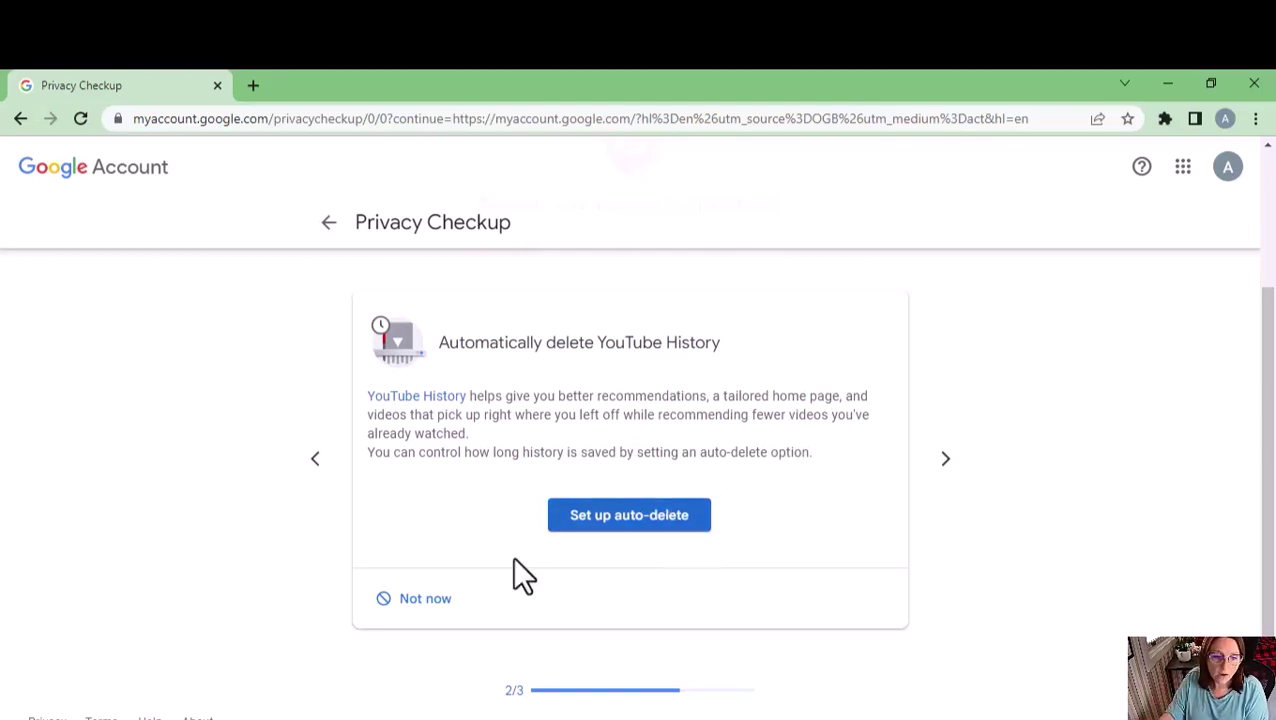
left_click(946, 459)
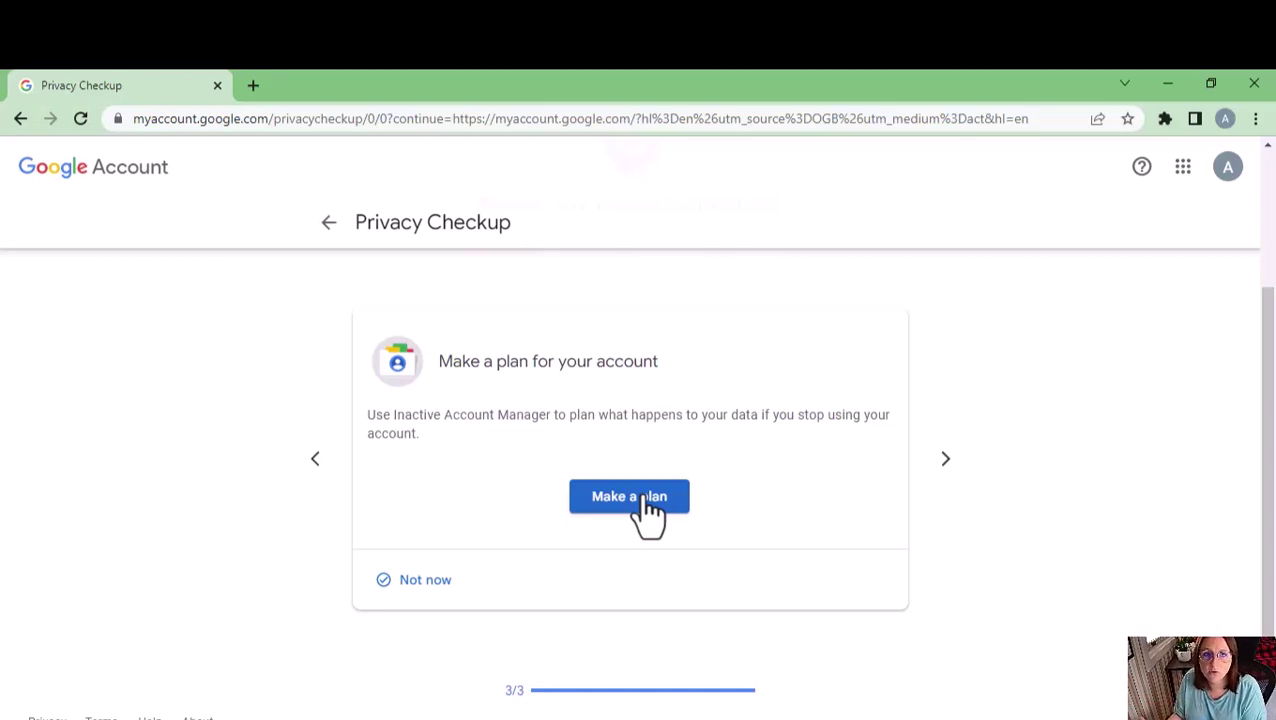
left_click(947, 460)
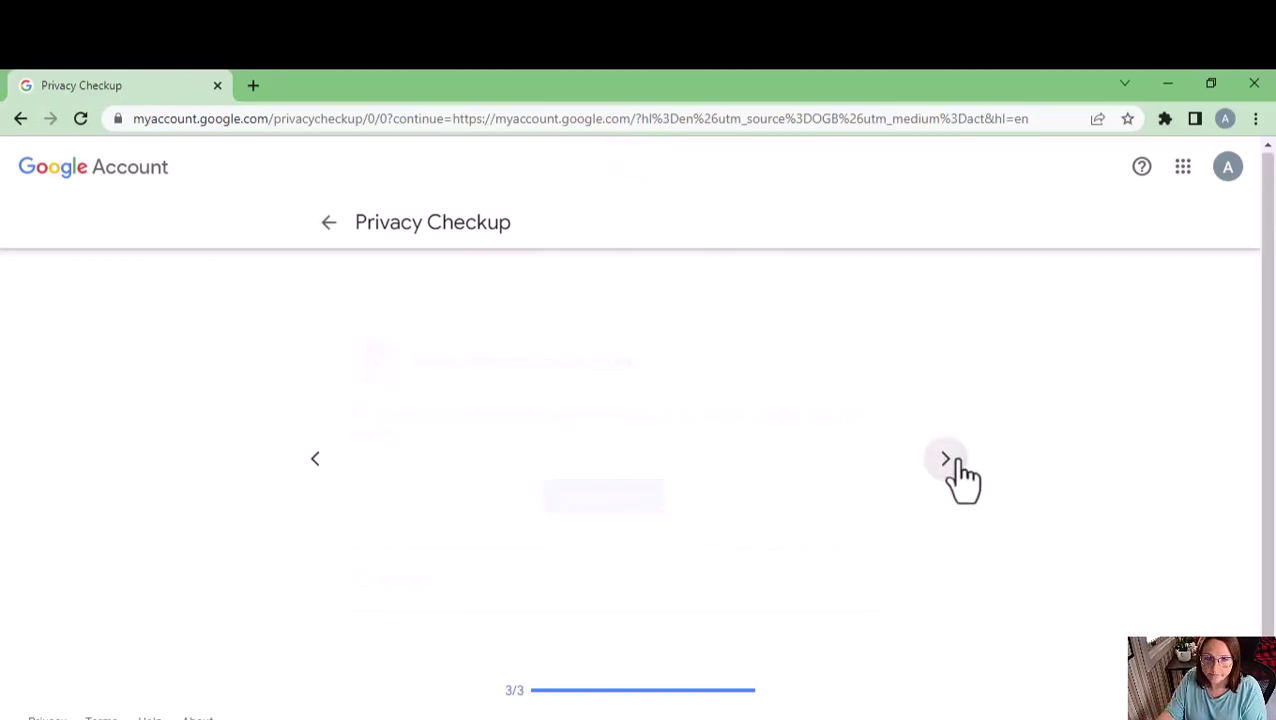
left_click(320, 226)
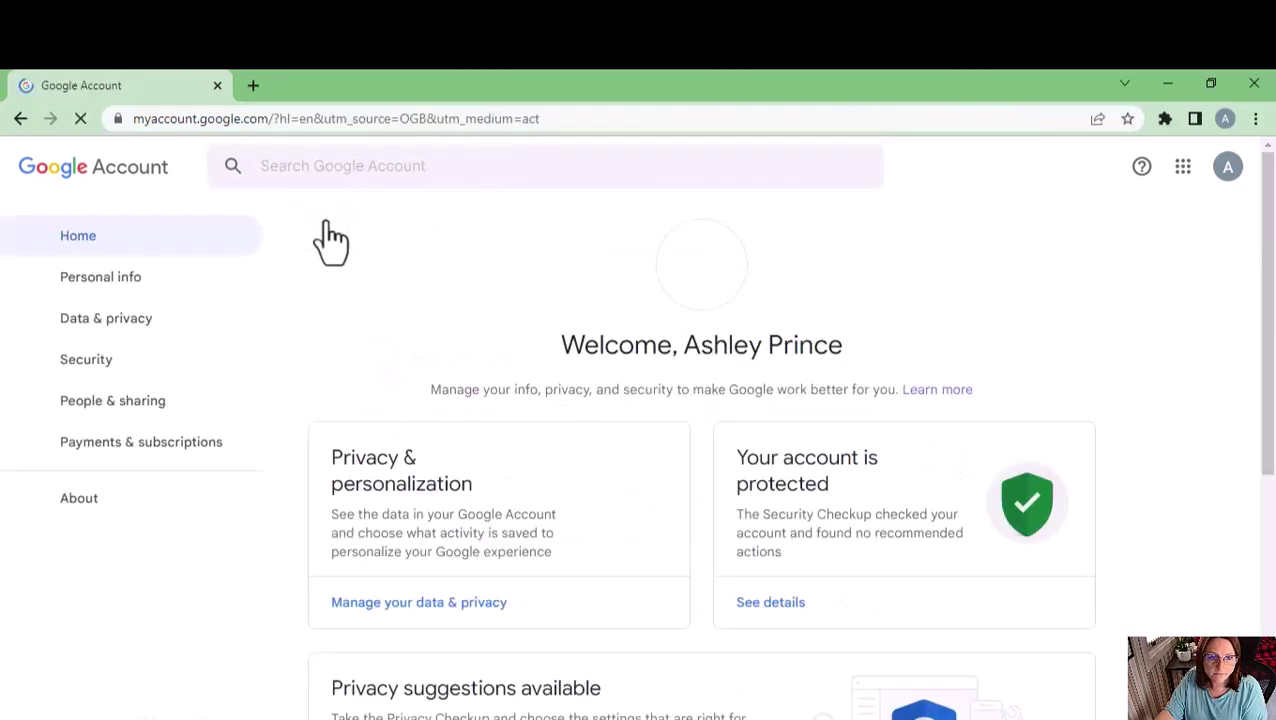
Step: Open the Security Checkup details and expand the list of where the account is signed in
scroll(959, 318, "down", 1)
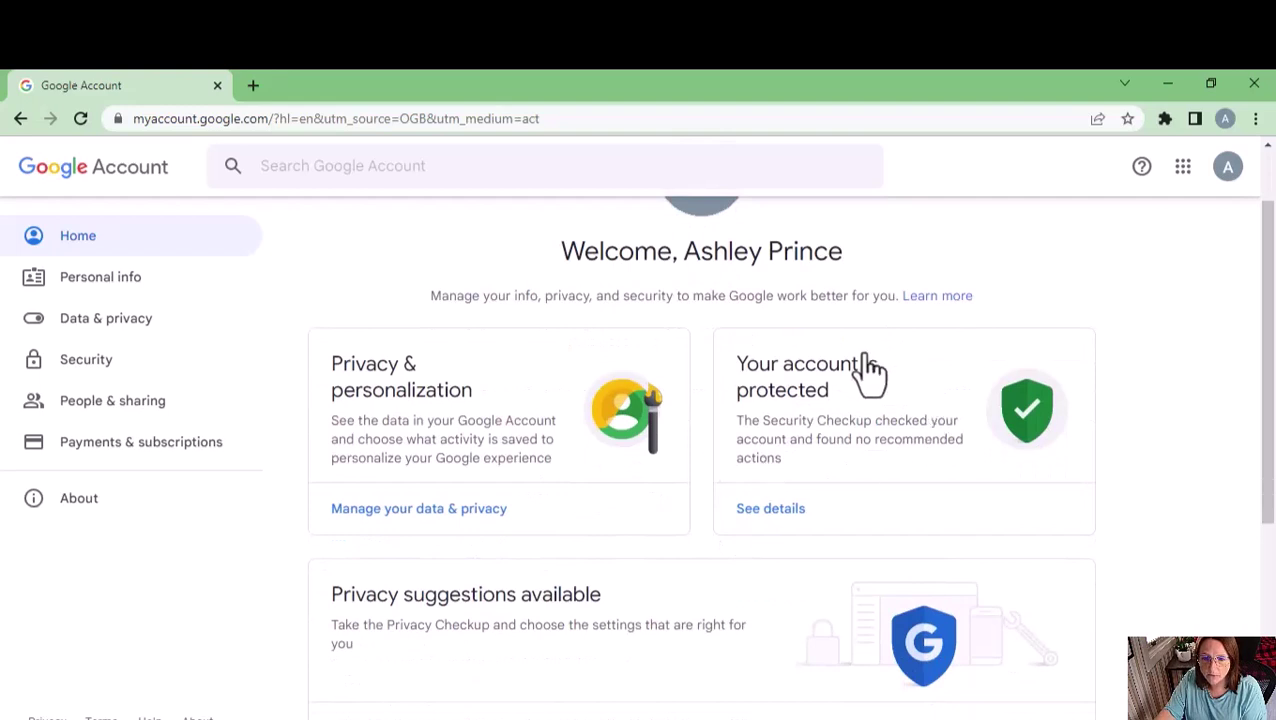
left_click(787, 514)
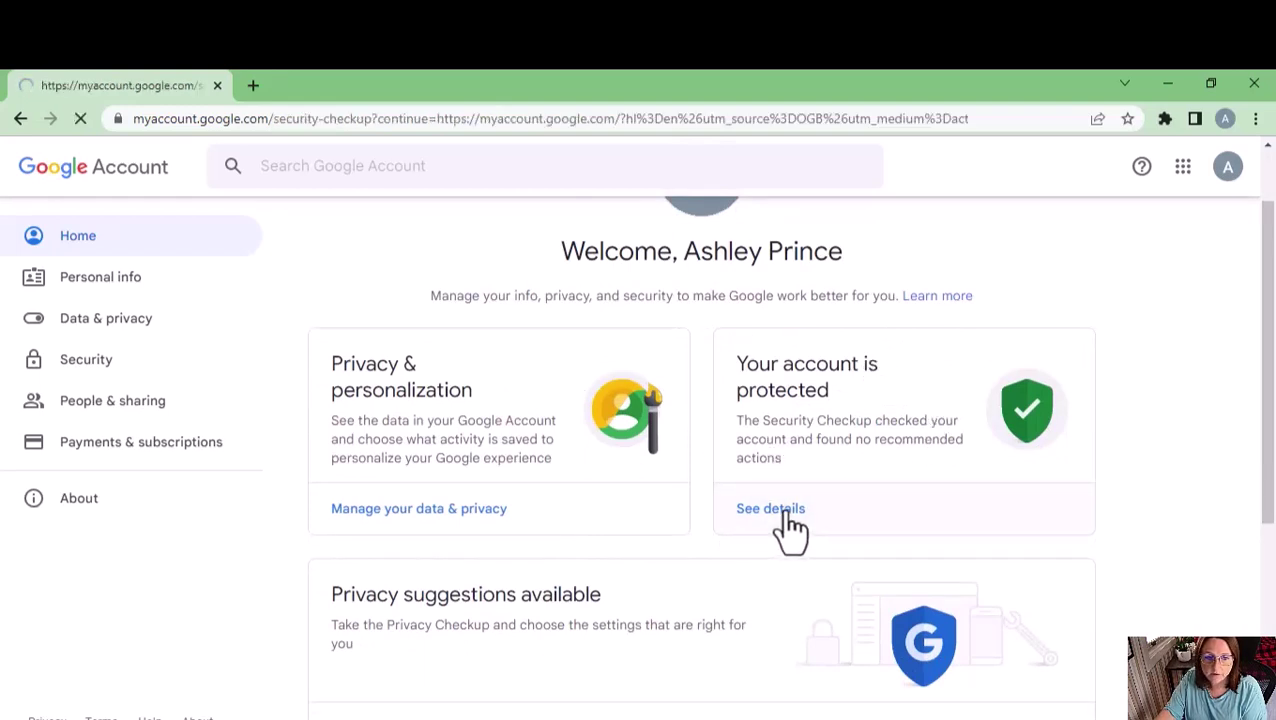
scroll(1001, 474, "down", 2)
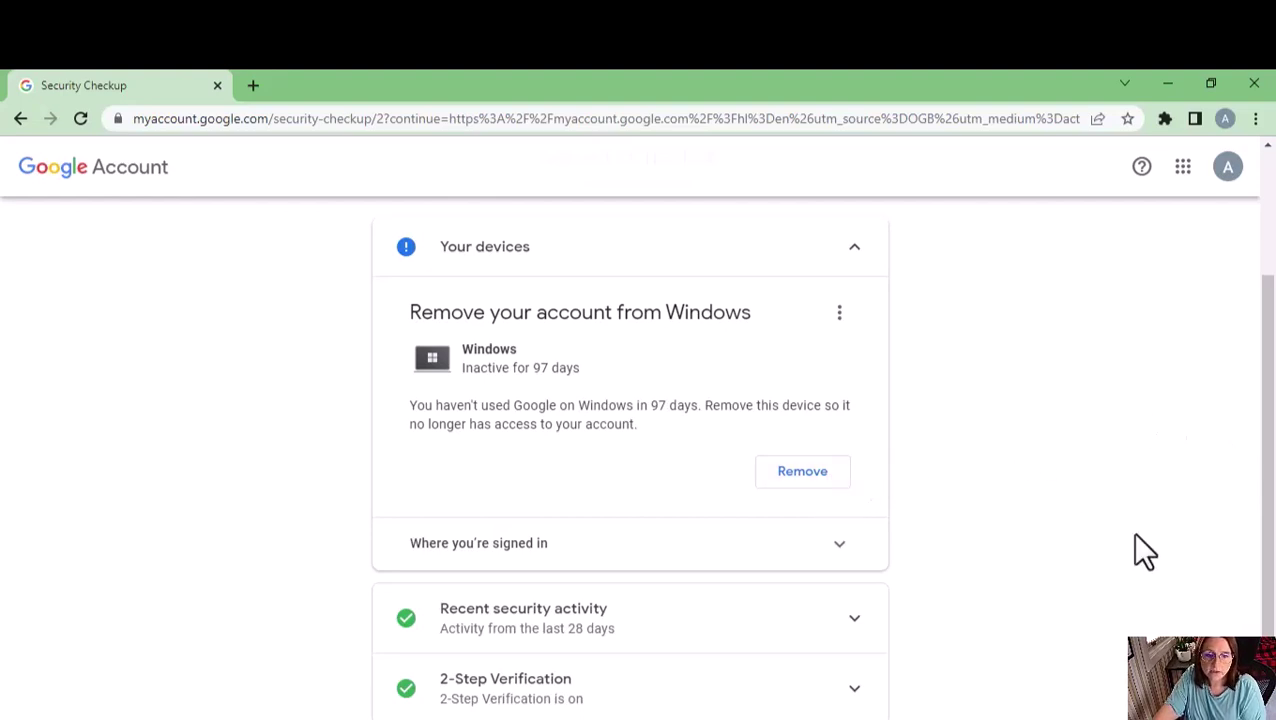
left_click(841, 548)
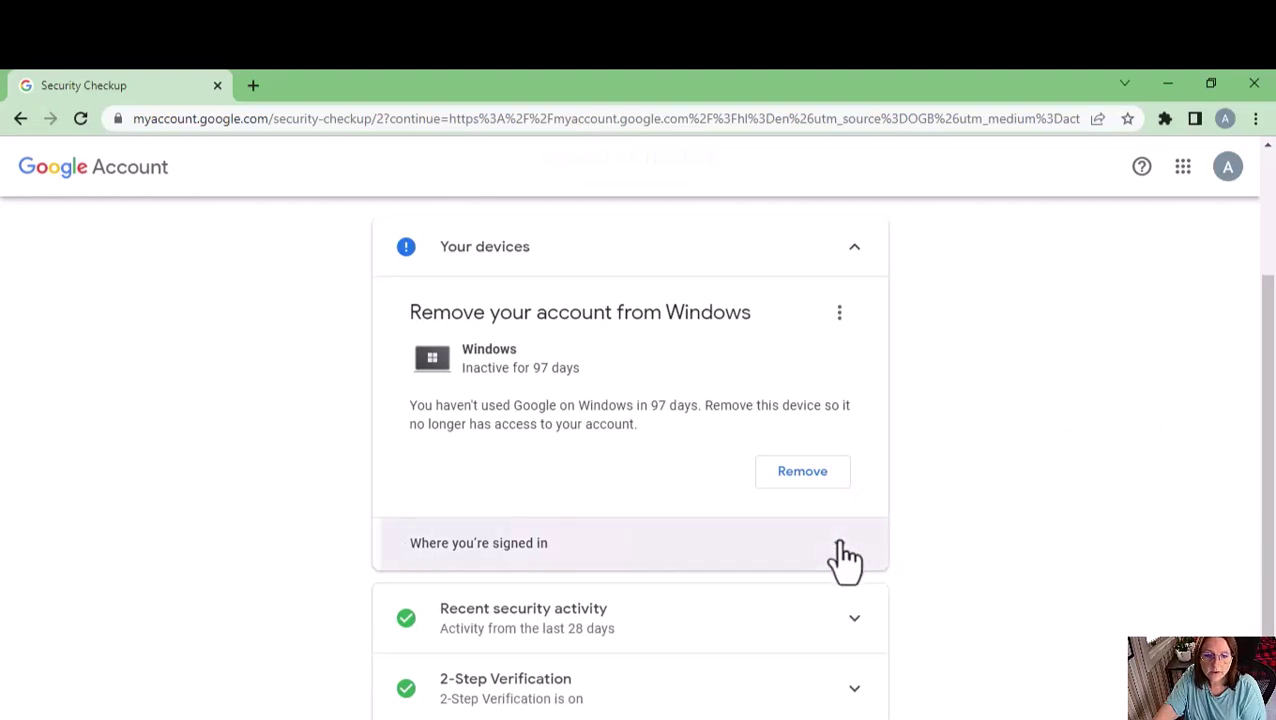
Step: Examine the signed-in sessions for Windows, Android phone, iPad and Chrome devices, down to the recent security activity and 2-Step Verification sections
scroll(846, 558, "down", 2)
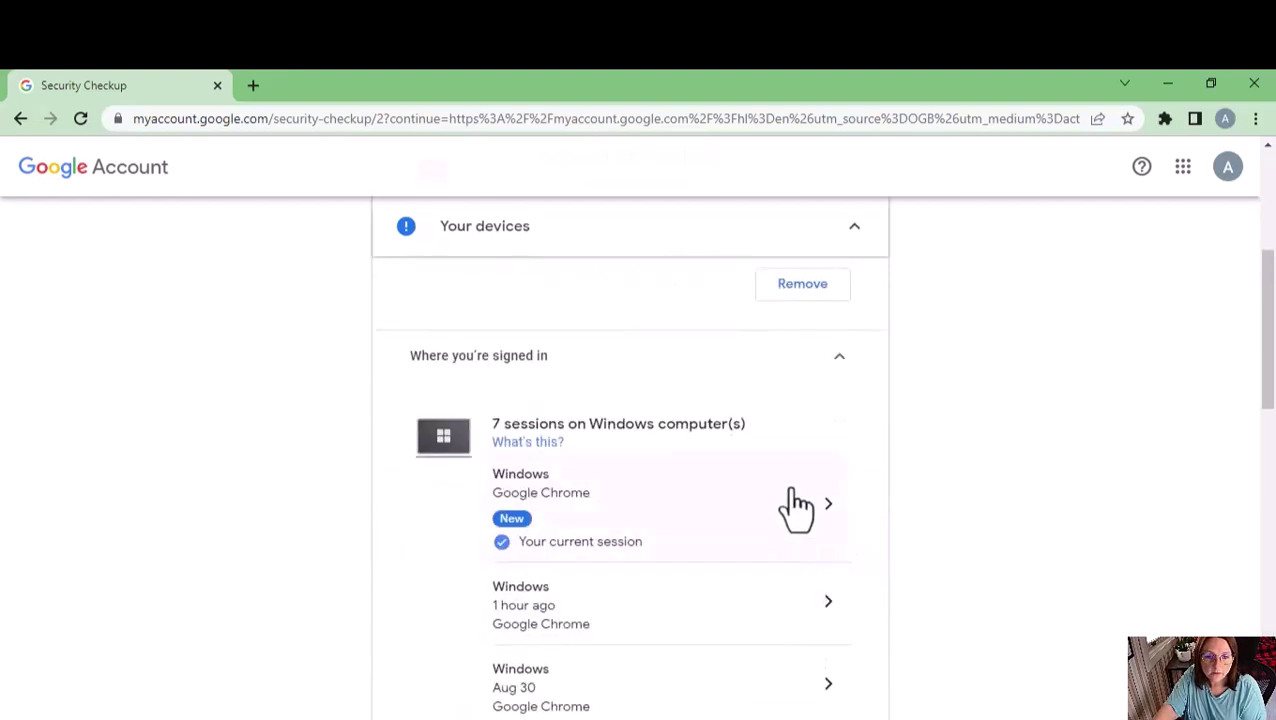
scroll(795, 505, "down", 1)
scroll(790, 478, "down", 1)
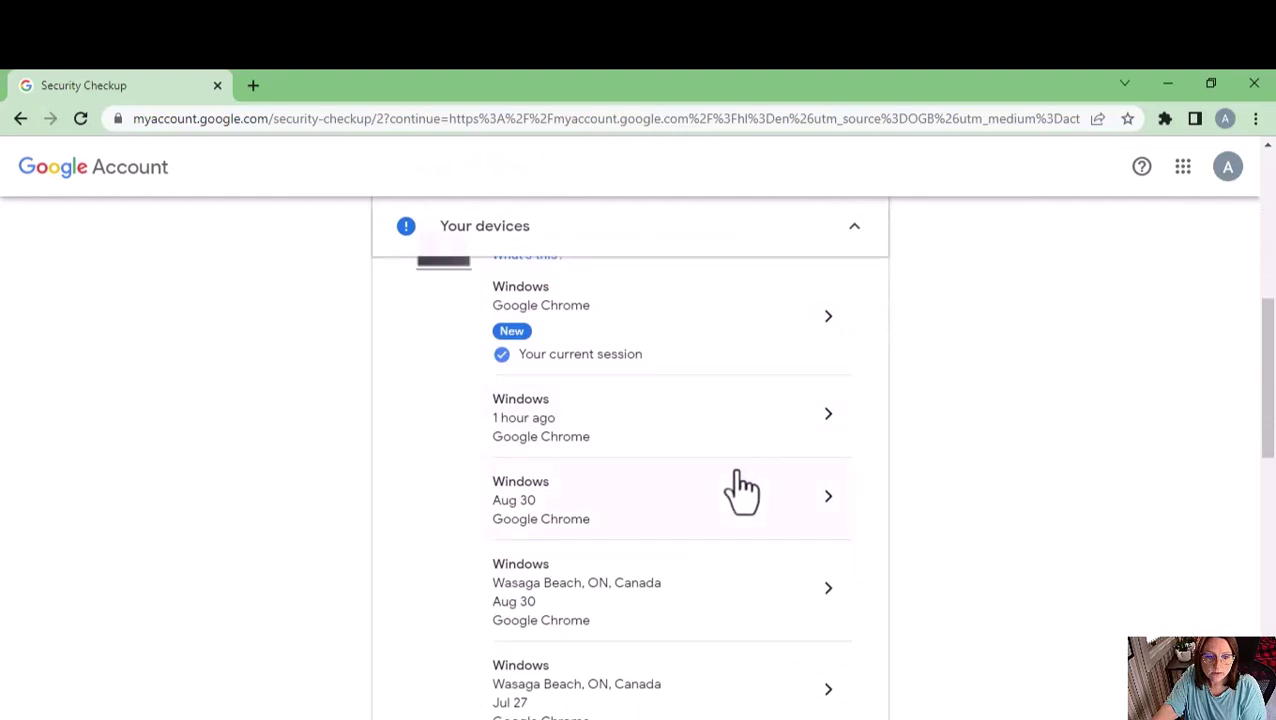
scroll(716, 595, "down", 5)
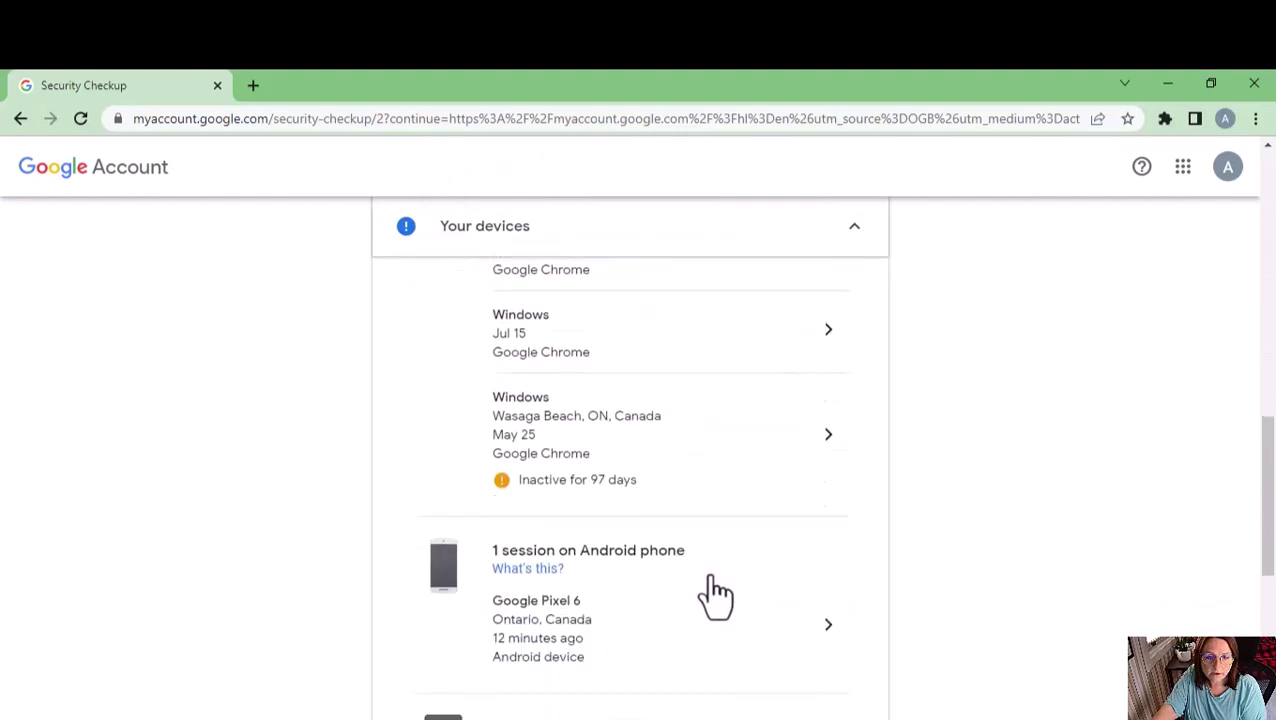
scroll(716, 597, "down", 1)
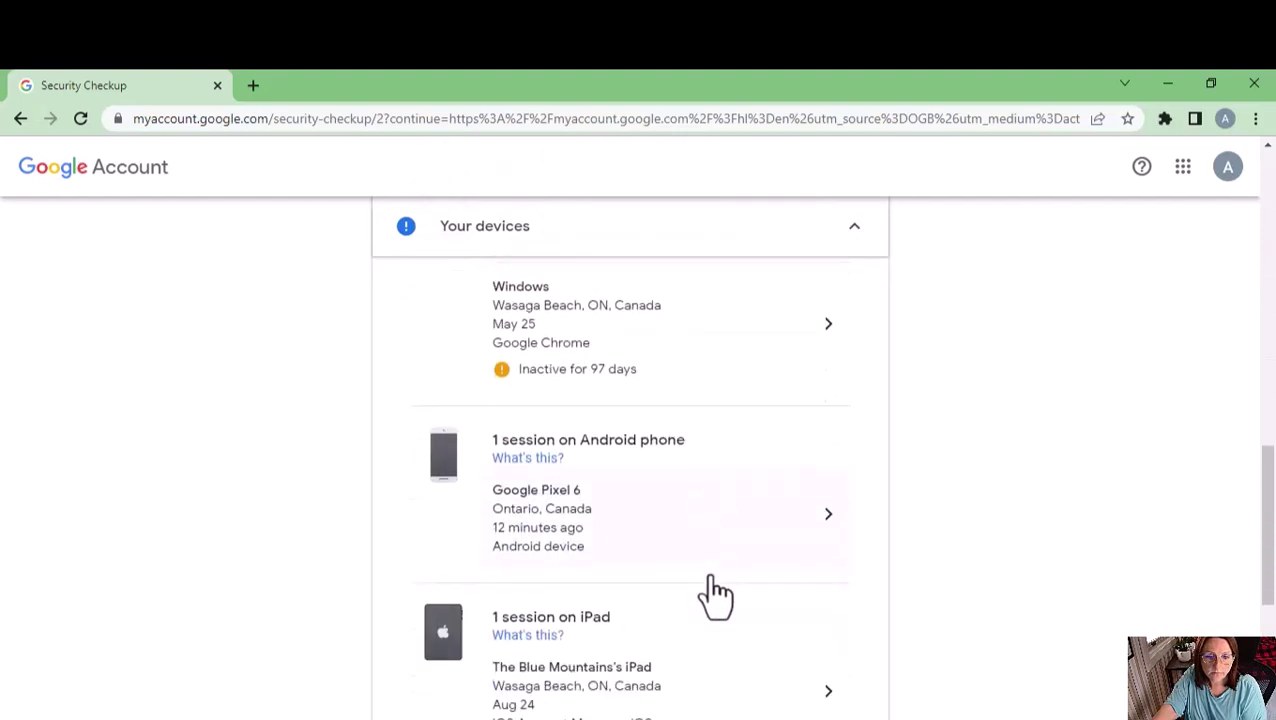
scroll(712, 590, "down", 2)
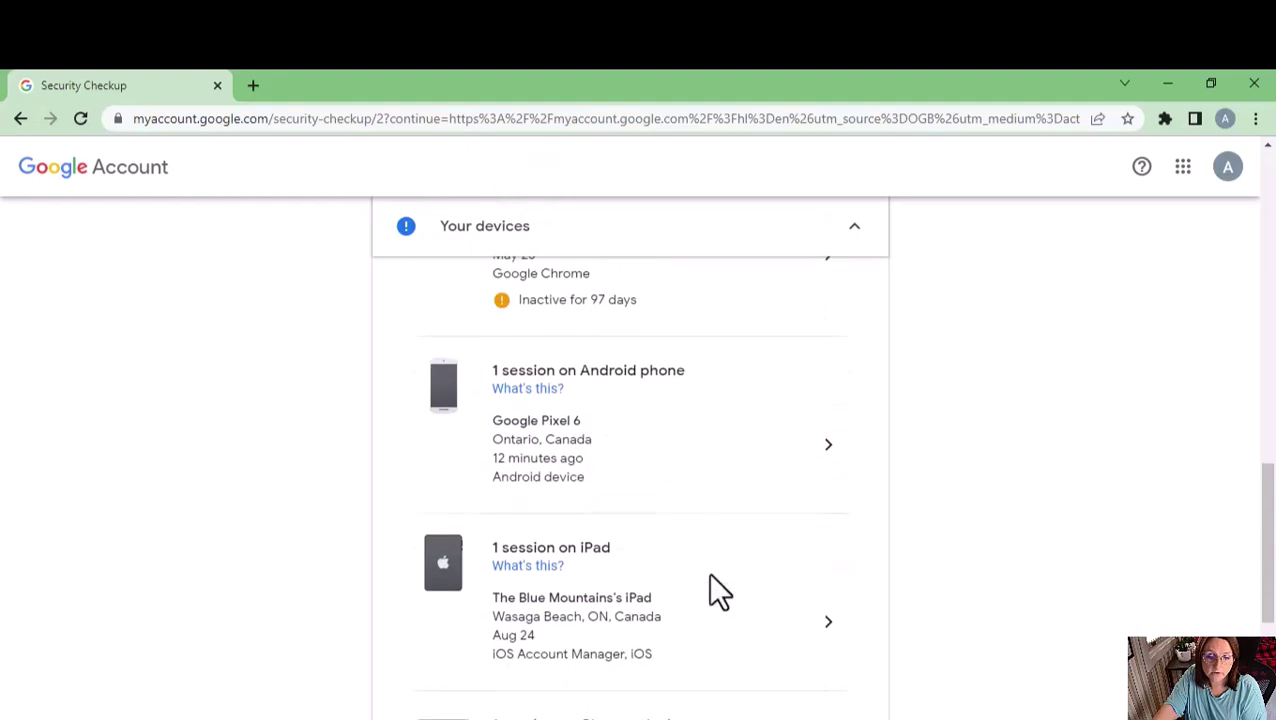
scroll(712, 592, "down", 3)
scroll(712, 592, "up", 1)
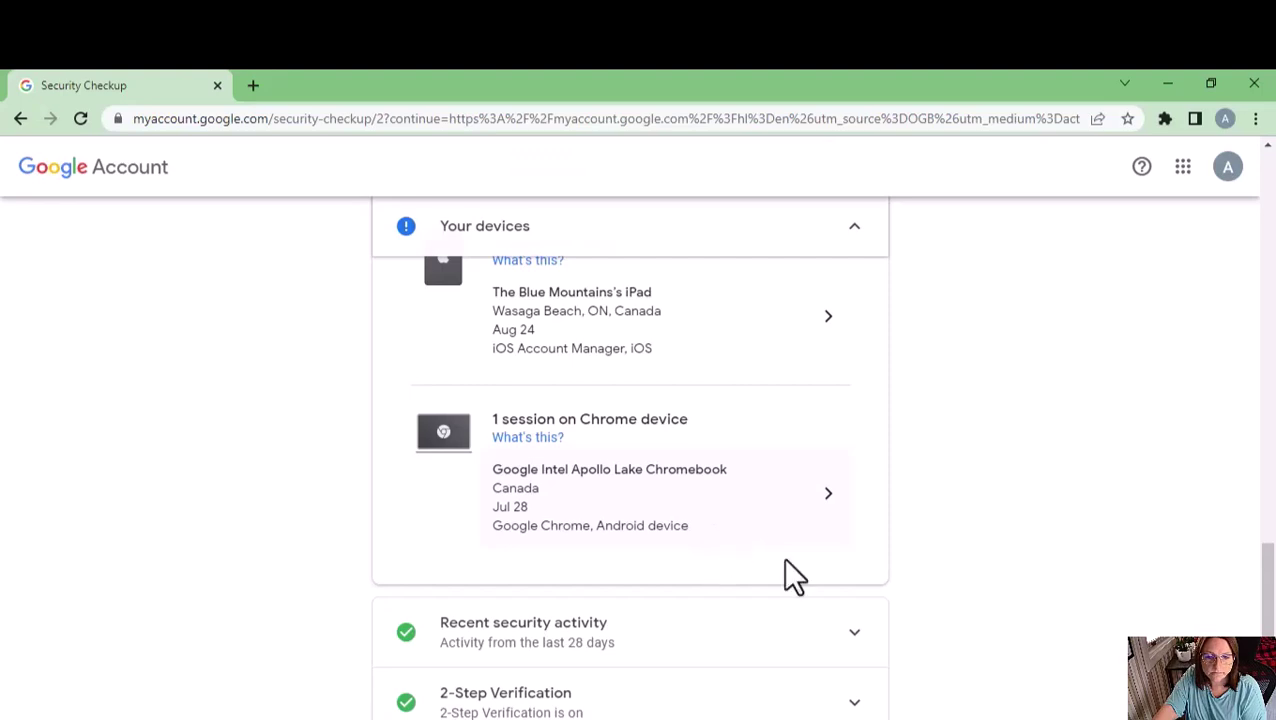
scroll(1117, 442, "down", 1)
scroll(1117, 442, "up", 1)
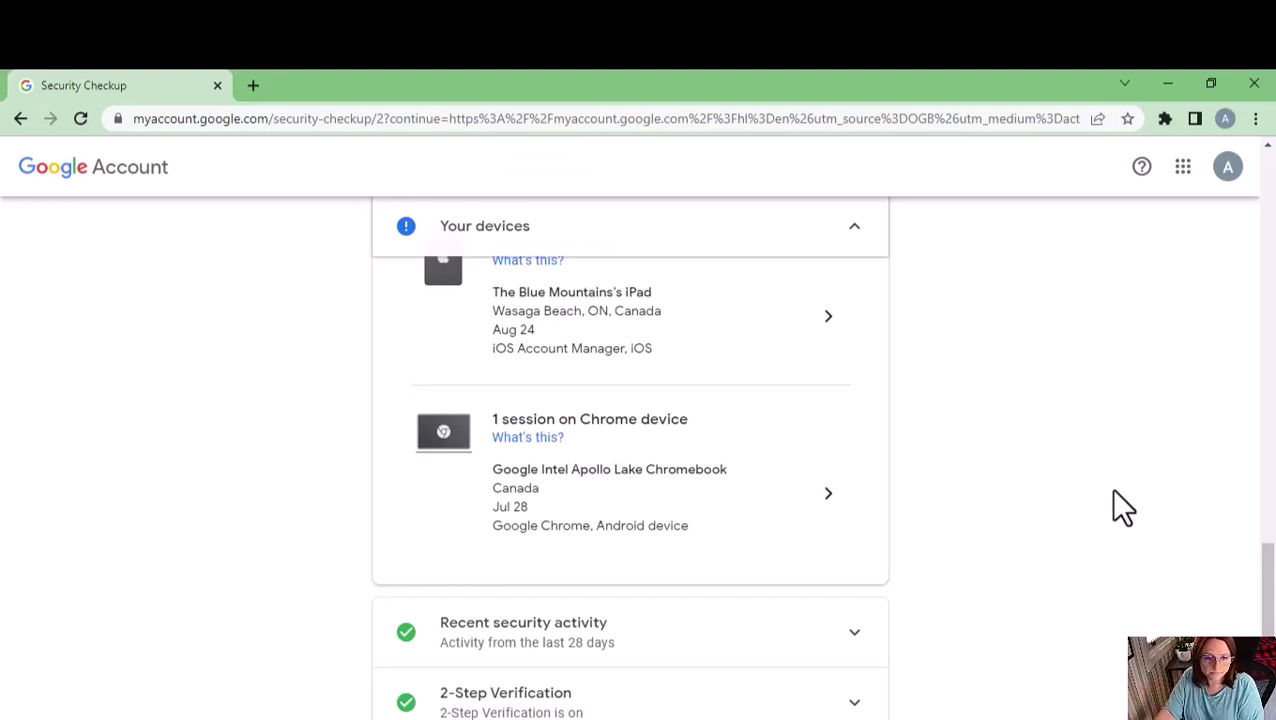
scroll(1103, 490, "down", 1)
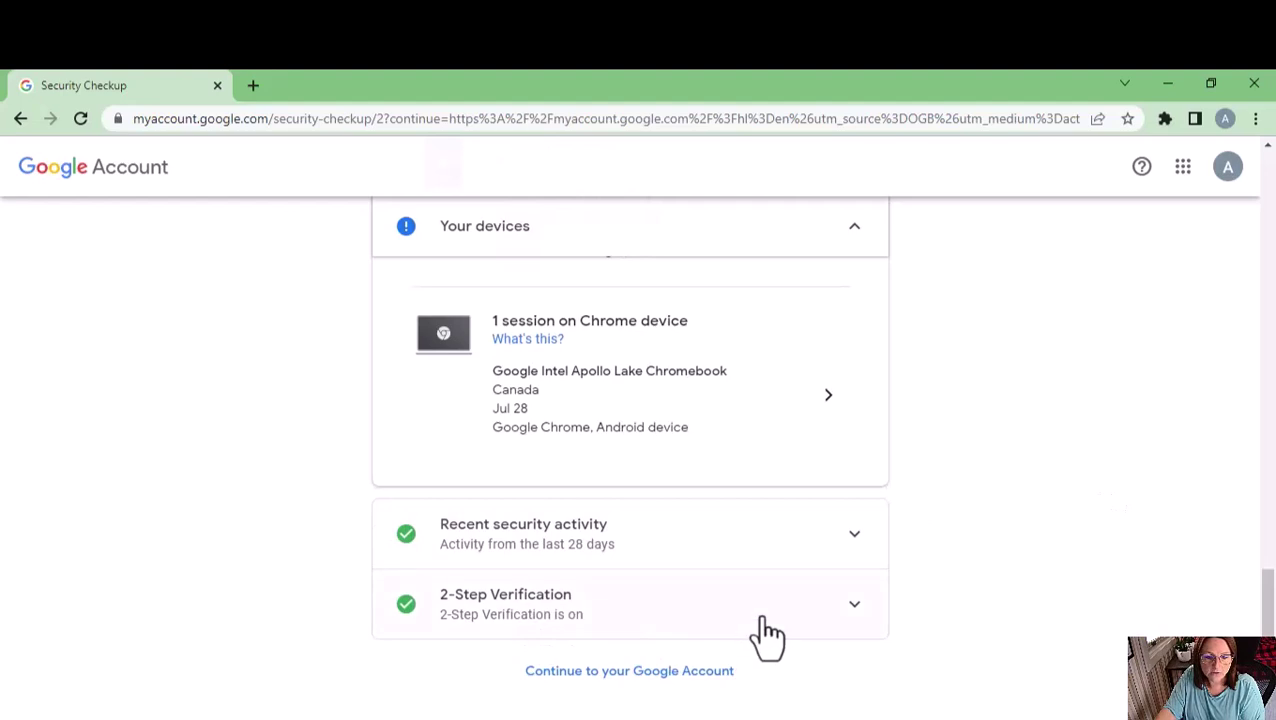
Step: Leave Security Checkup for the account home page and open the Data & privacy section
scroll(994, 610, "up", 15)
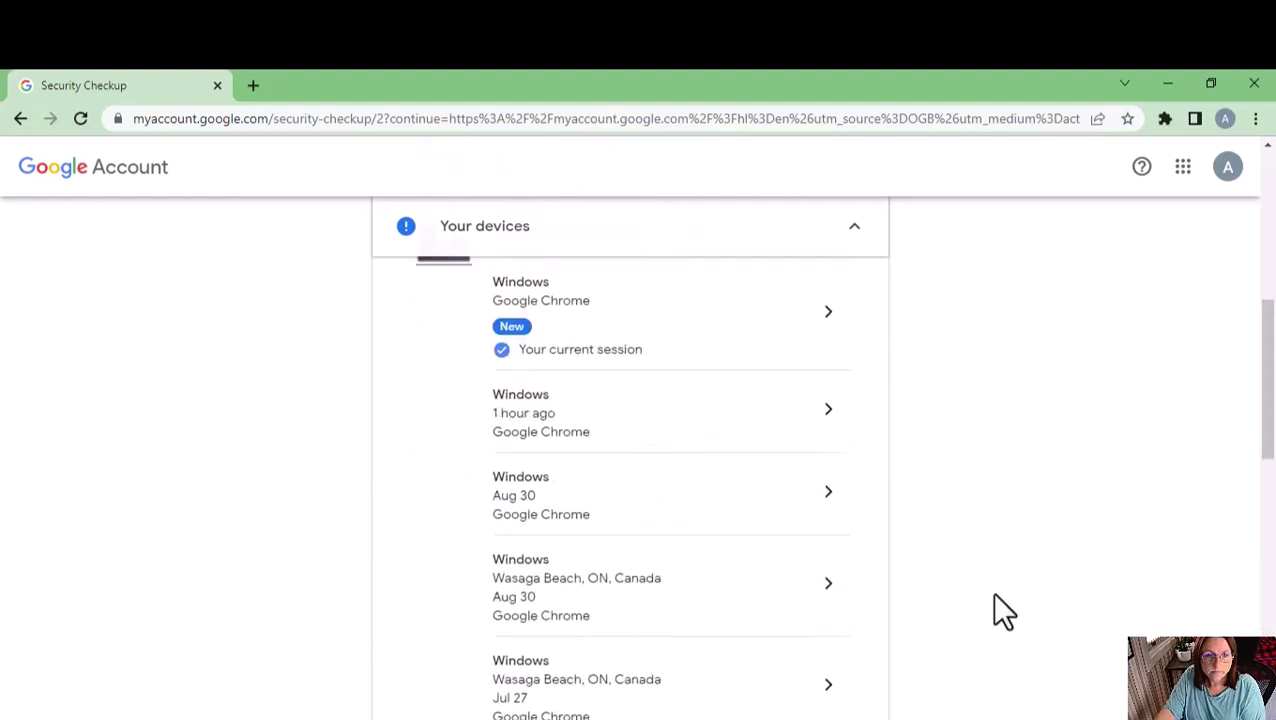
scroll(993, 595, "up", 1)
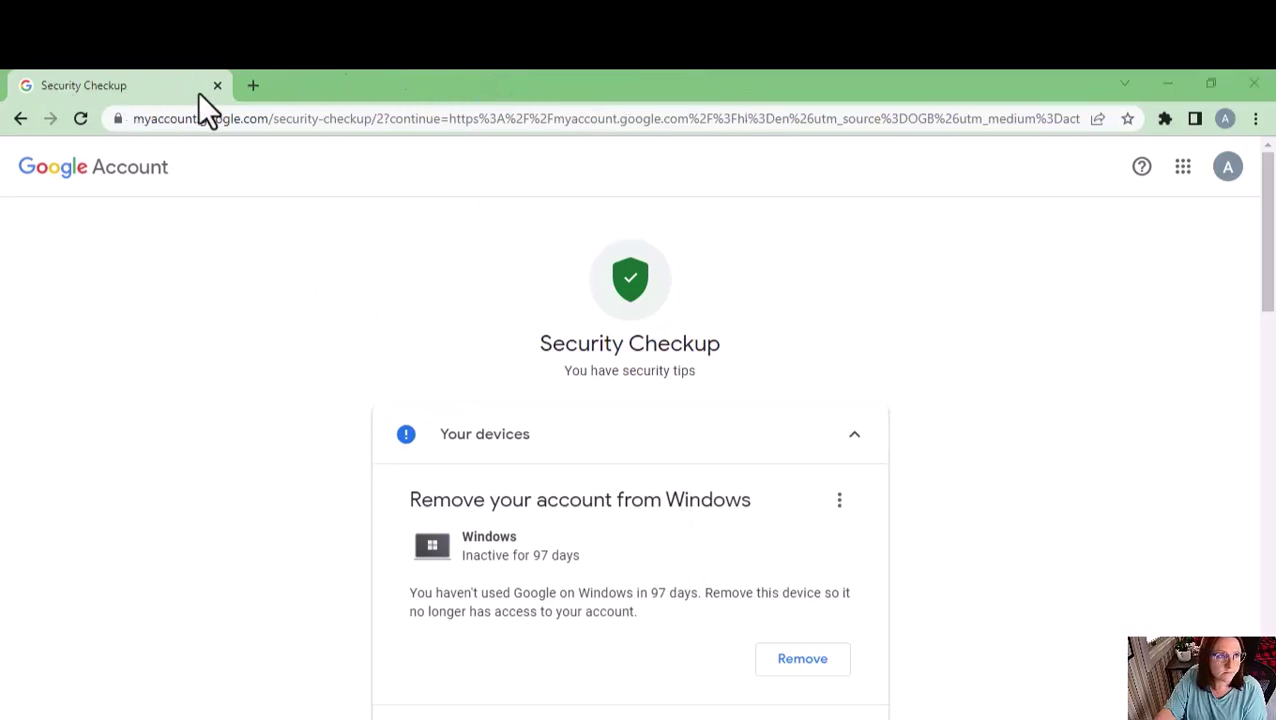
left_click(16, 118)
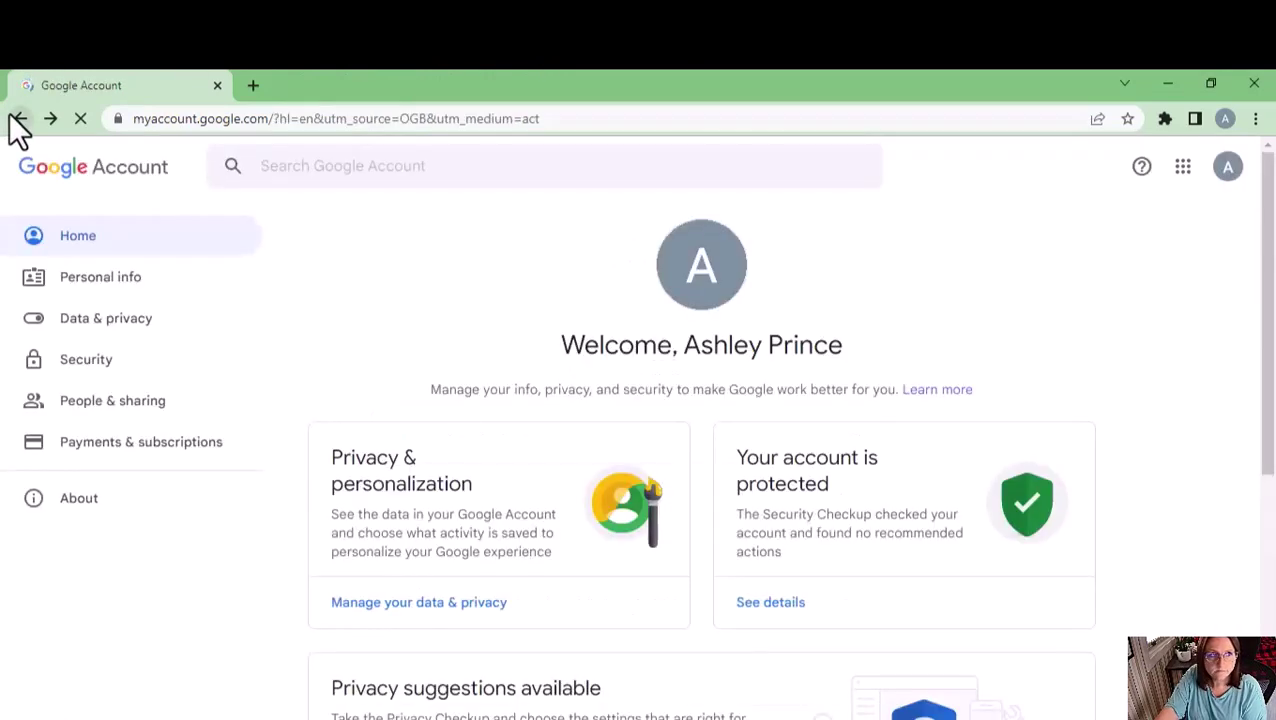
scroll(1082, 364, "down", 4)
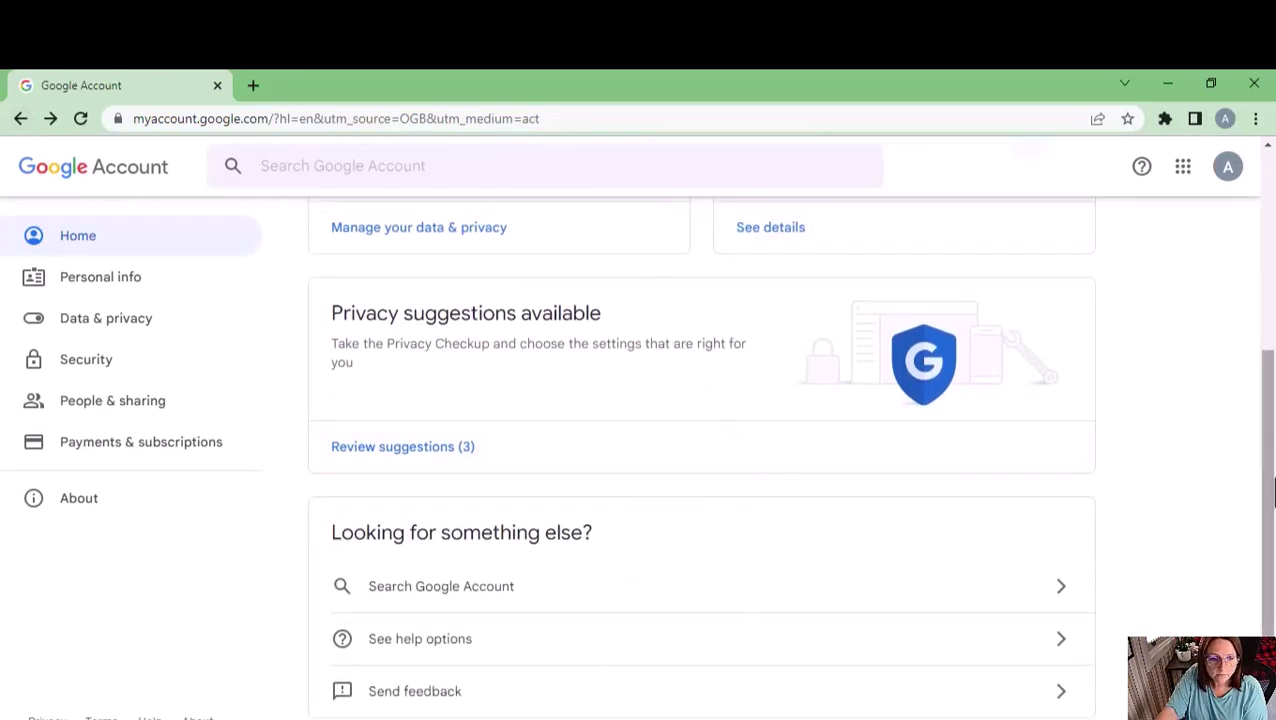
scroll(1136, 524, "down", 1)
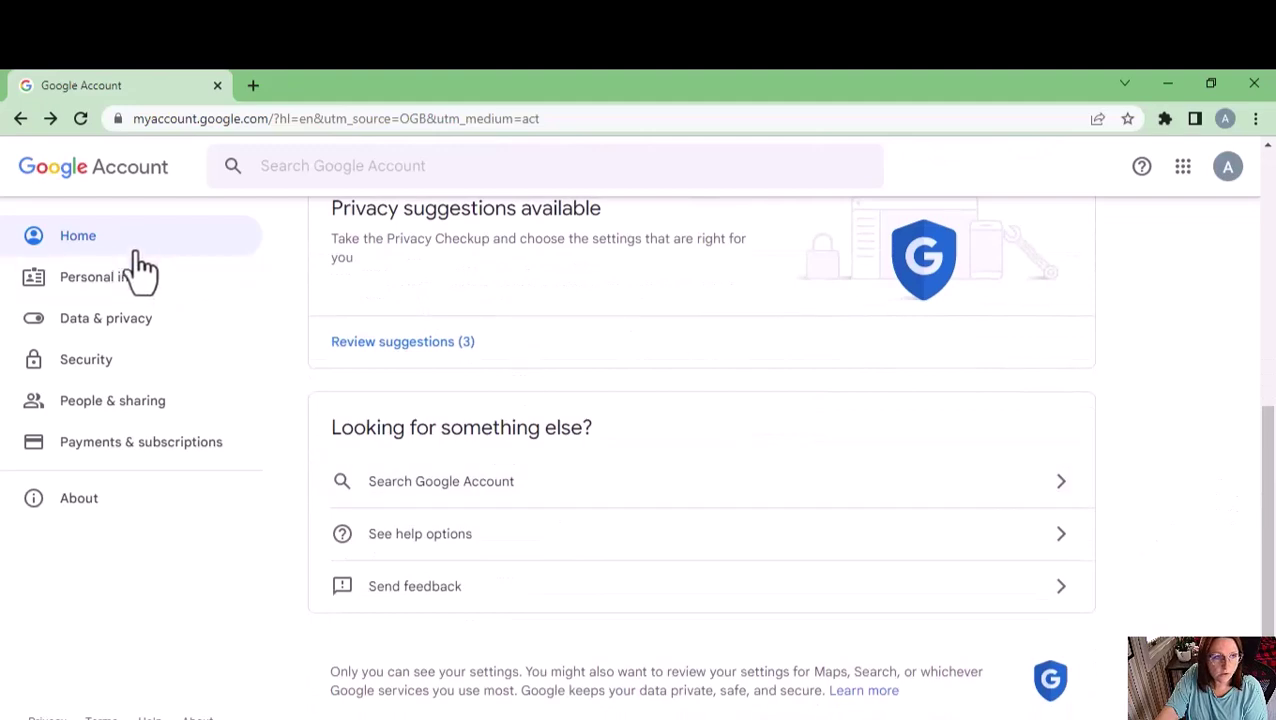
left_click(130, 328)
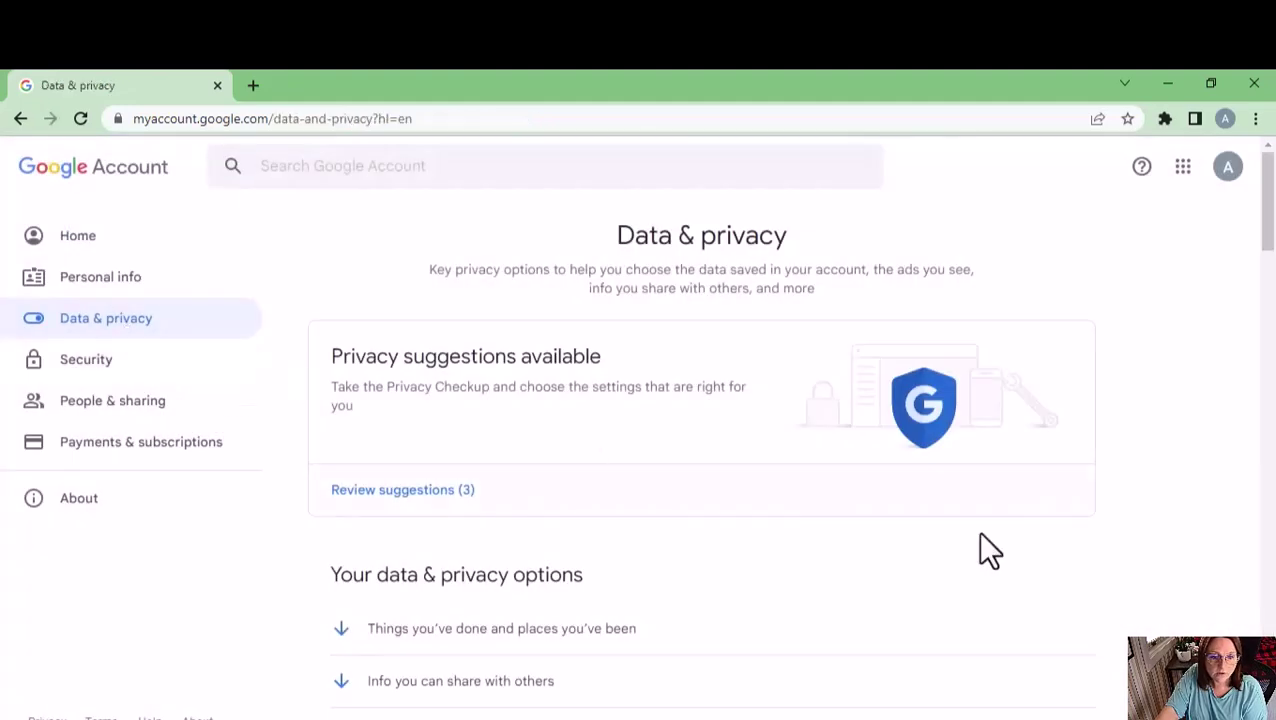
Step: Examine the Data & privacy options for history settings, ad settings, personal results in Search and Google Fit privacy
scroll(1034, 612, "down", 2)
scroll(1035, 612, "down", 1)
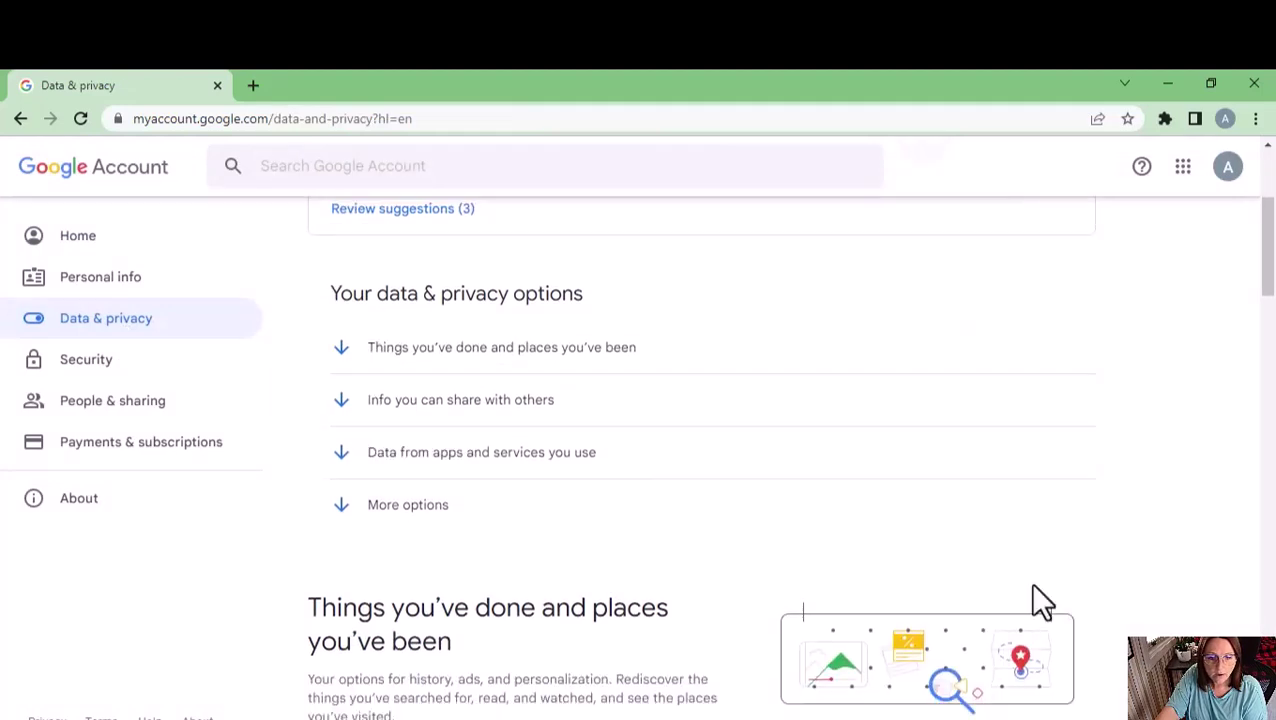
scroll(1035, 600, "down", 2)
scroll(1040, 600, "down", 1)
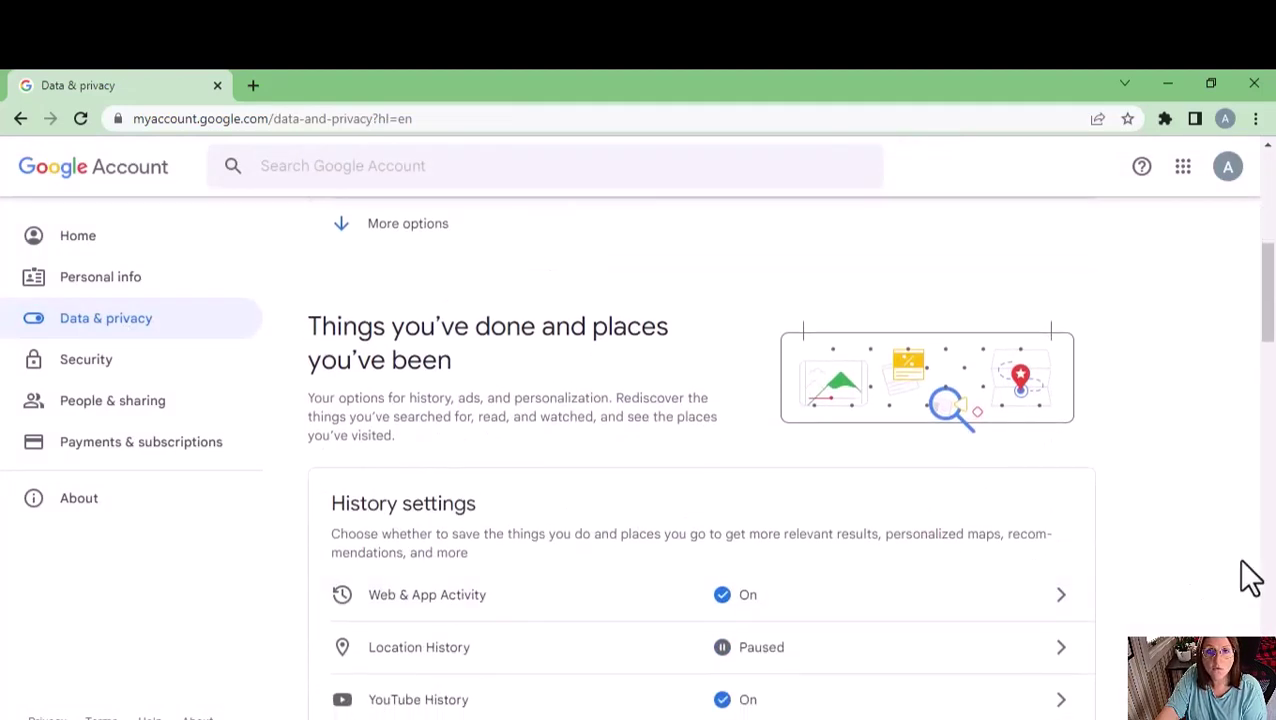
scroll(1250, 578, "down", 2)
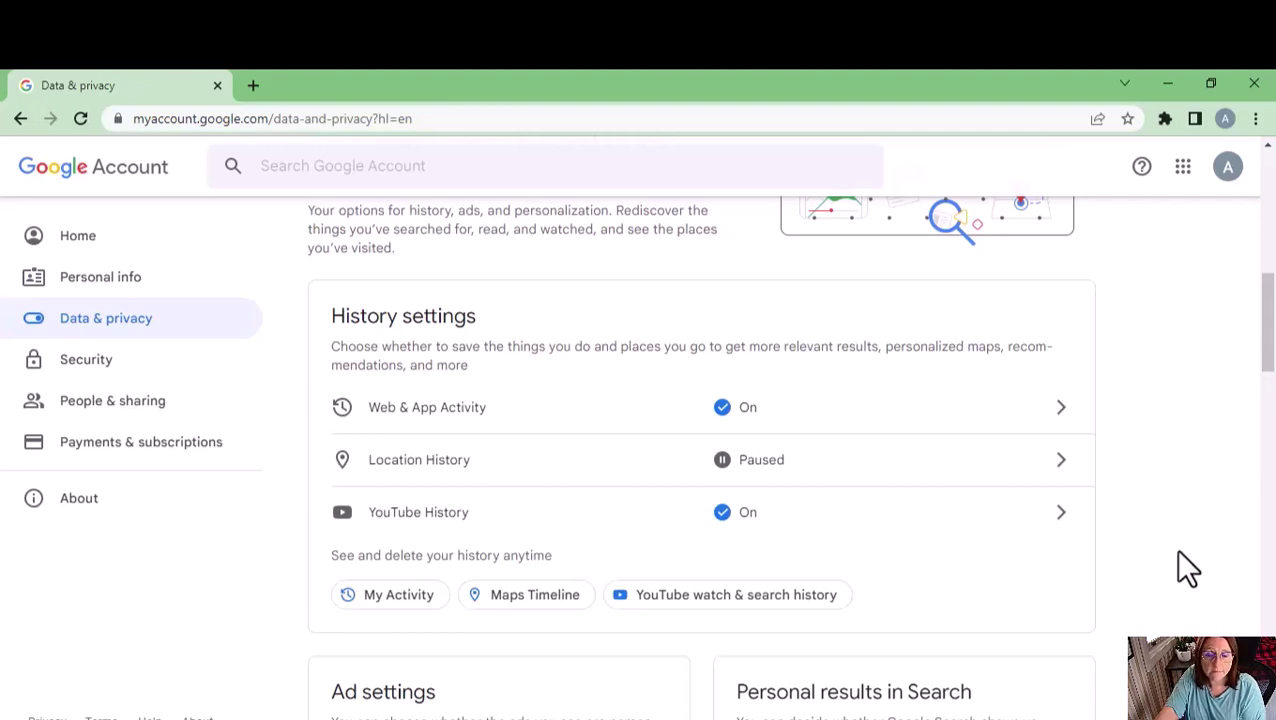
scroll(1178, 553, "down", 2)
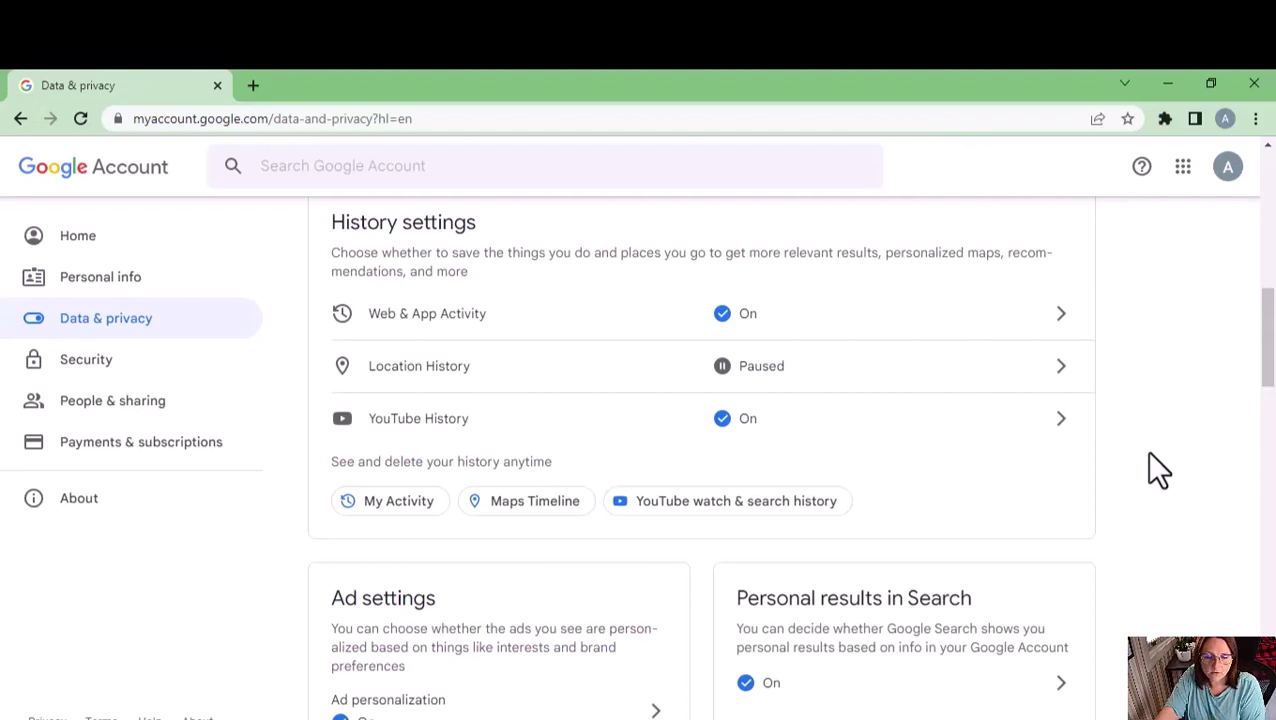
scroll(1150, 478, "down", 1)
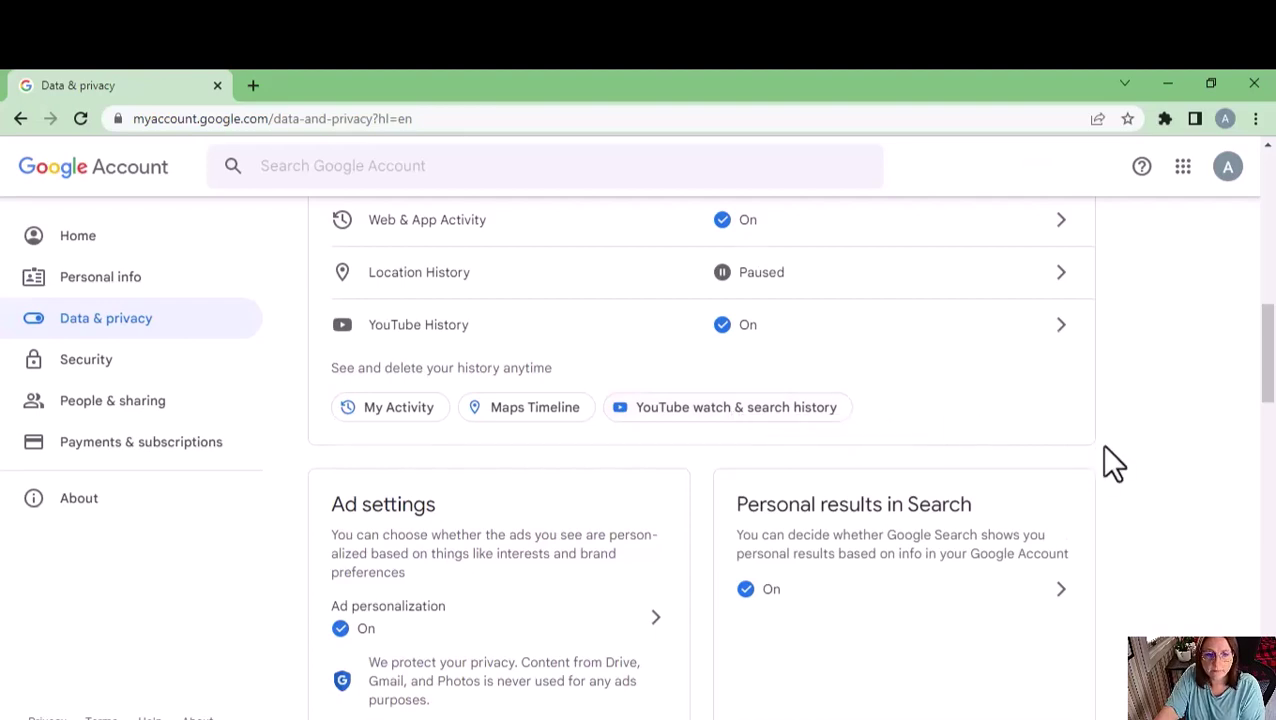
scroll(1110, 462, "down", 2)
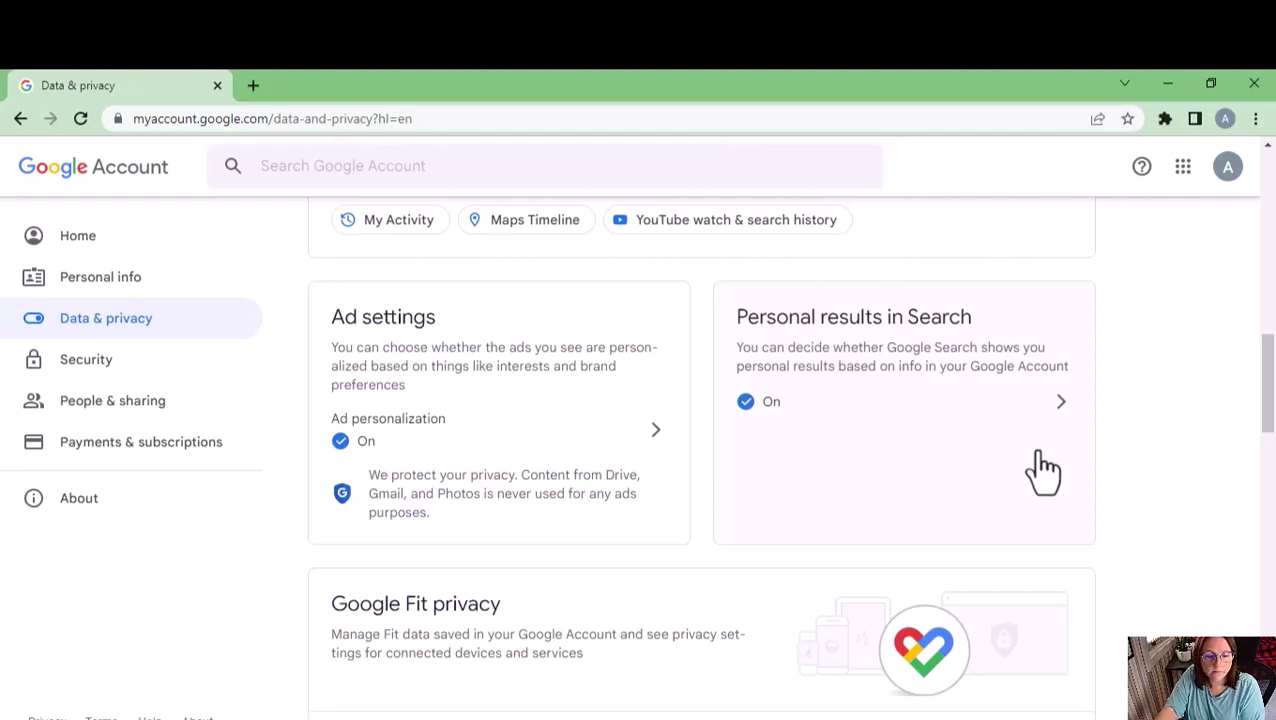
scroll(1119, 476, "down", 2)
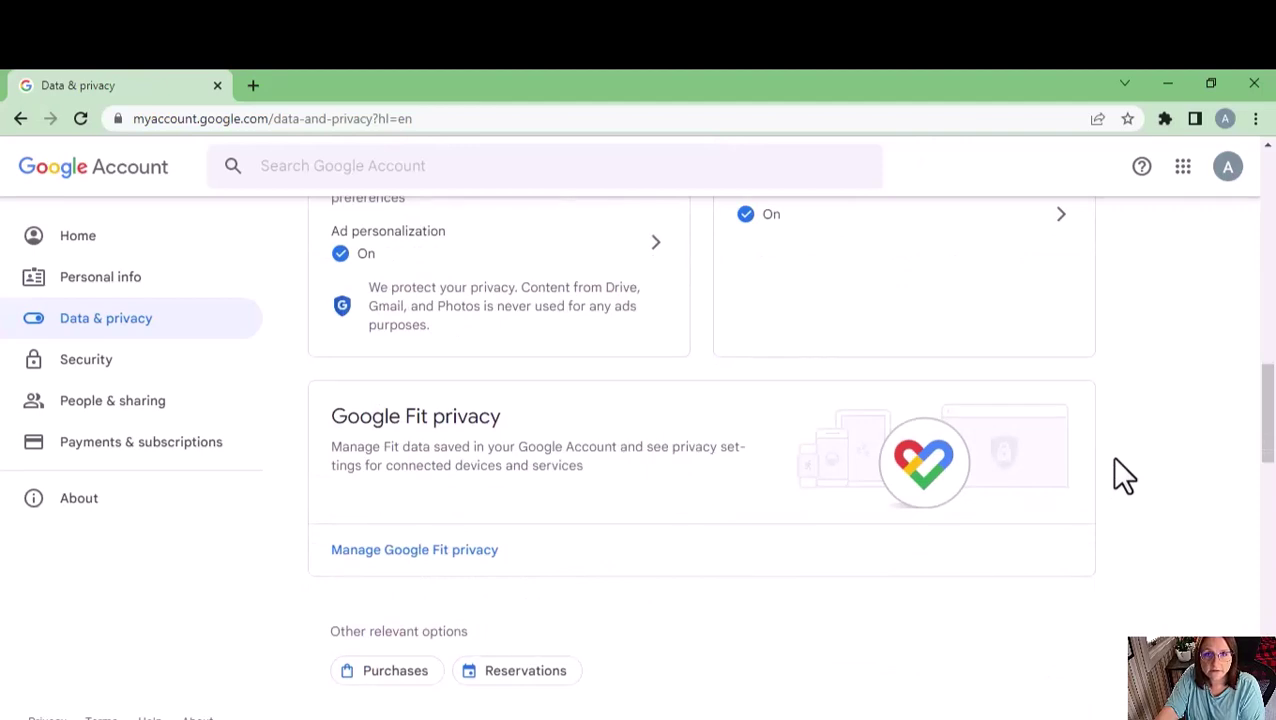
left_click(493, 552)
scroll(1012, 640, "down", 4)
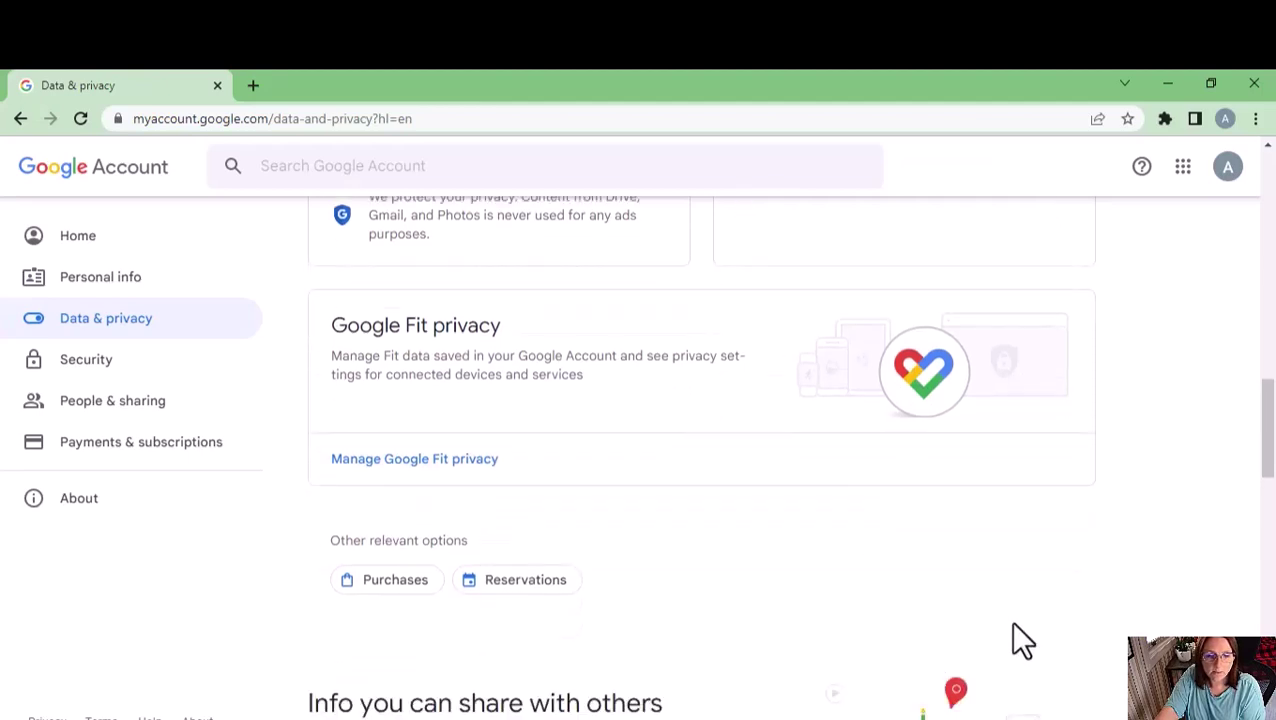
Step: Open the Profile page under the info shared with others and review the visibility of basic info, contact info, About and Work & education
scroll(1156, 535, "down", 2)
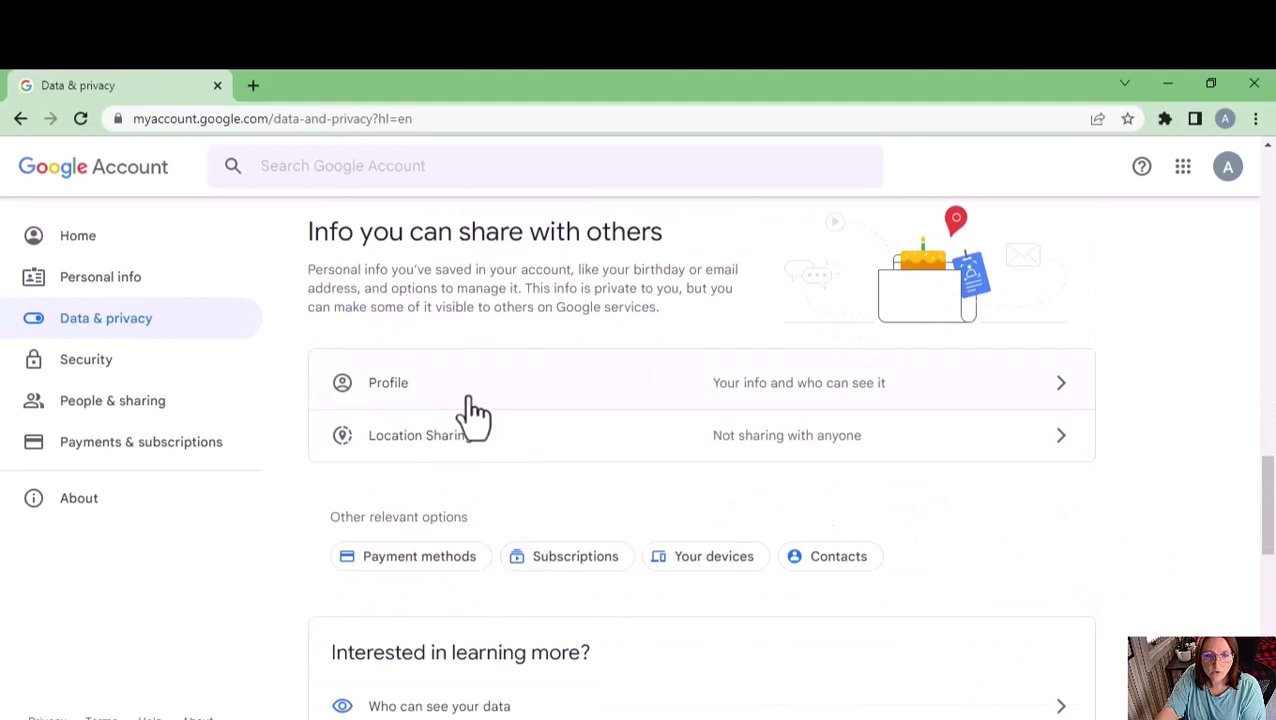
left_click(1035, 395)
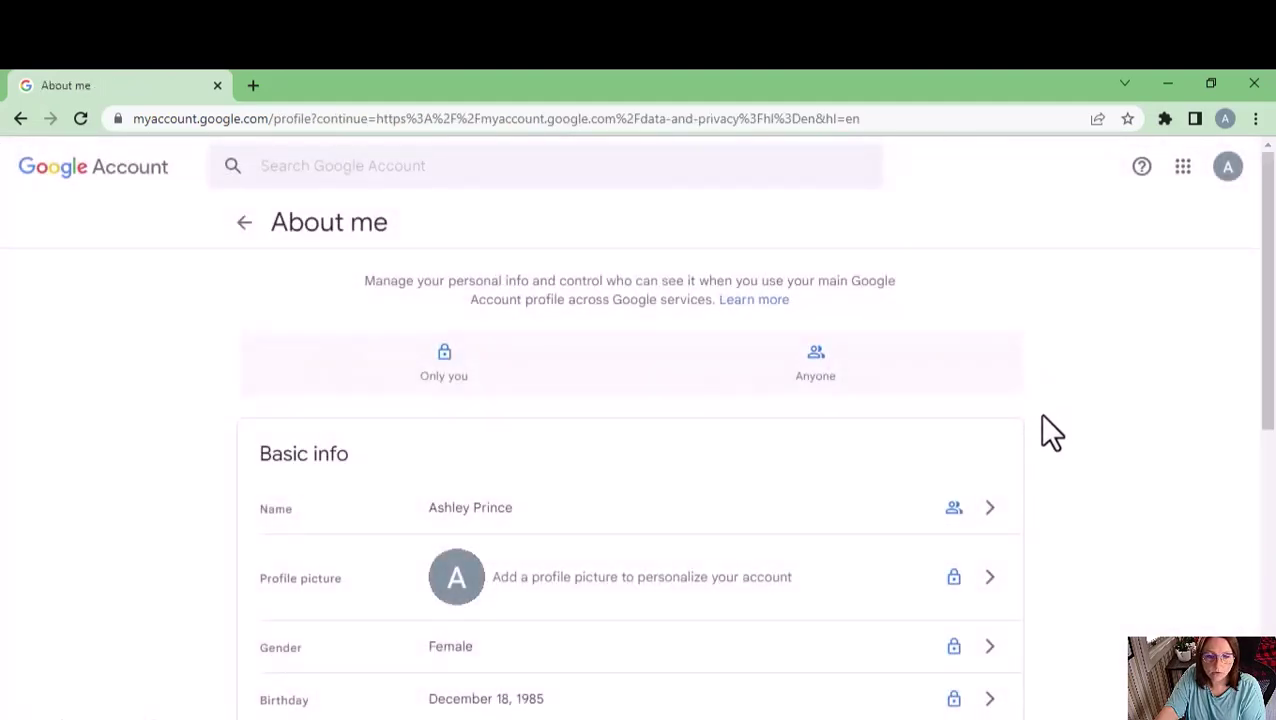
scroll(1062, 444, "down", 1)
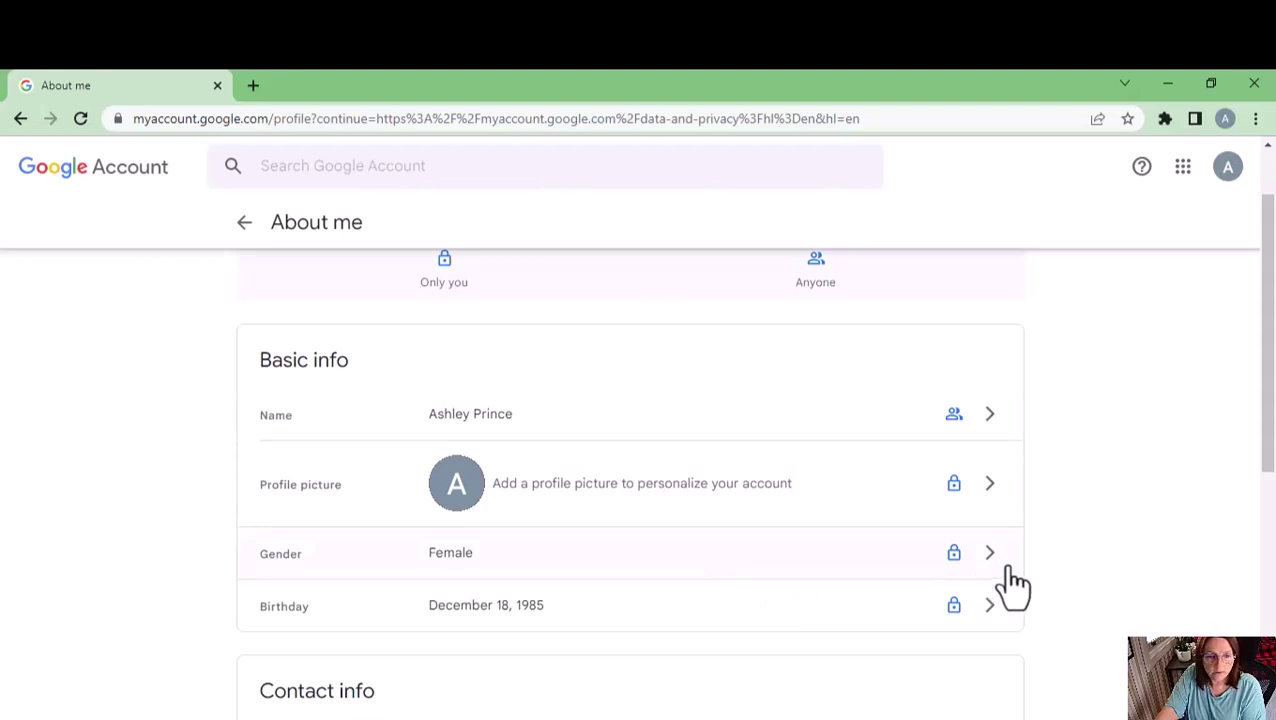
scroll(1040, 604, "down", 3)
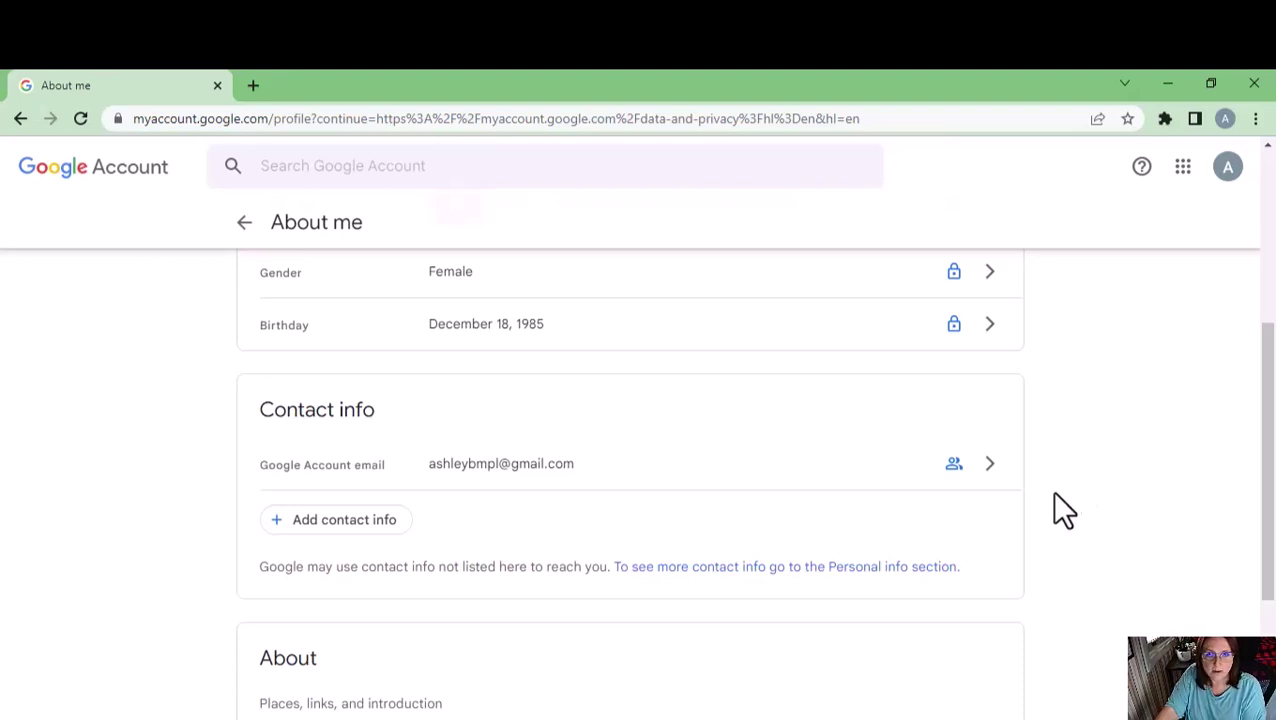
scroll(1049, 516, "down", 1)
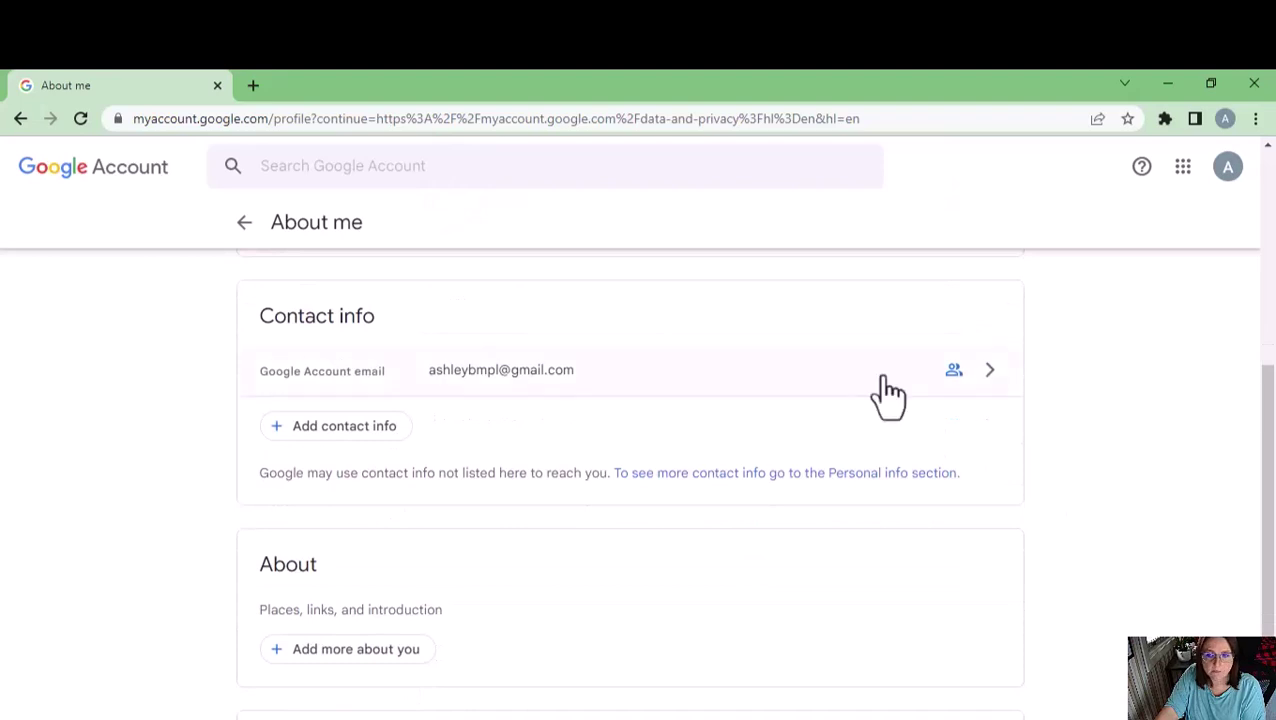
scroll(1047, 456, "down", 1)
scroll(1048, 458, "down", 1)
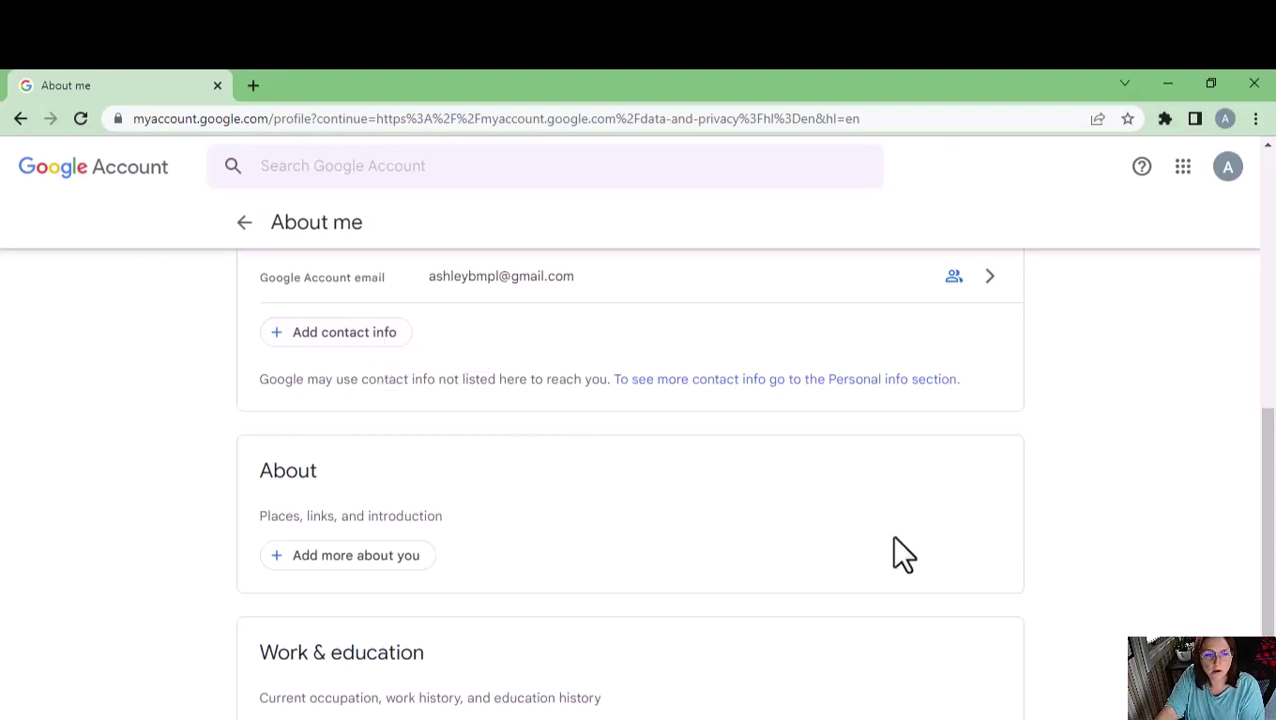
scroll(891, 538, "down", 1)
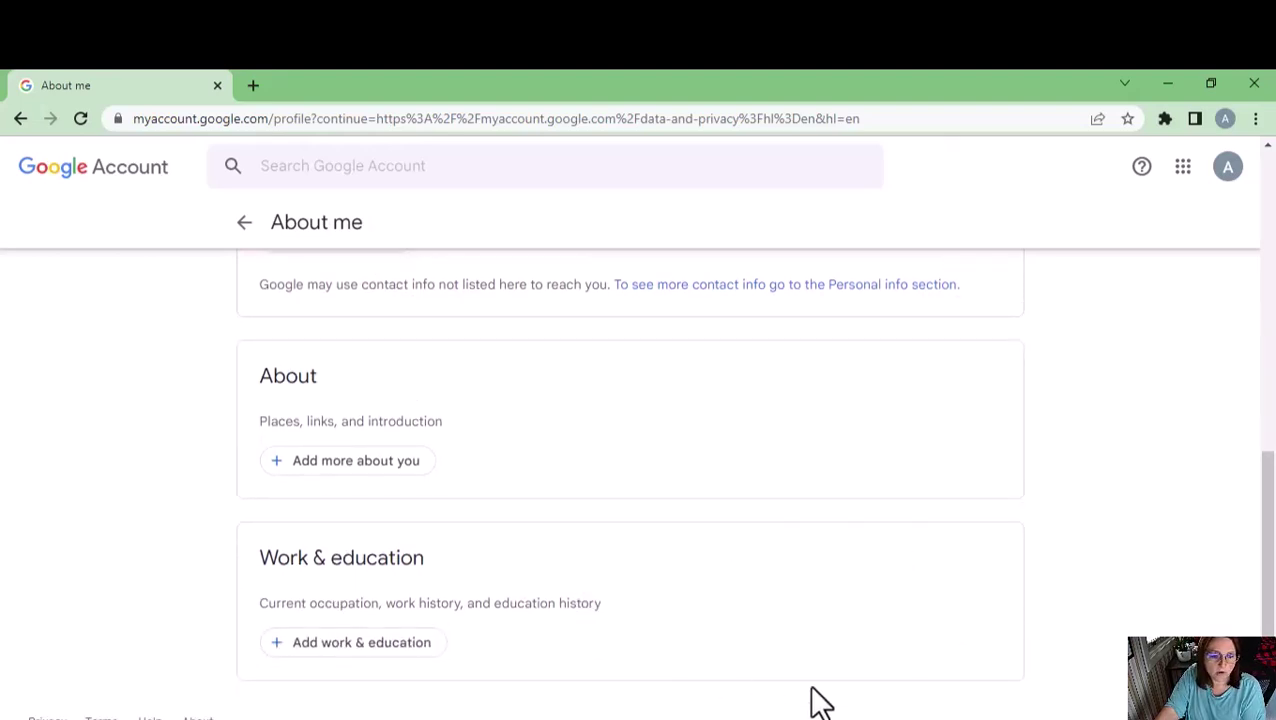
scroll(1240, 590, "up", 7)
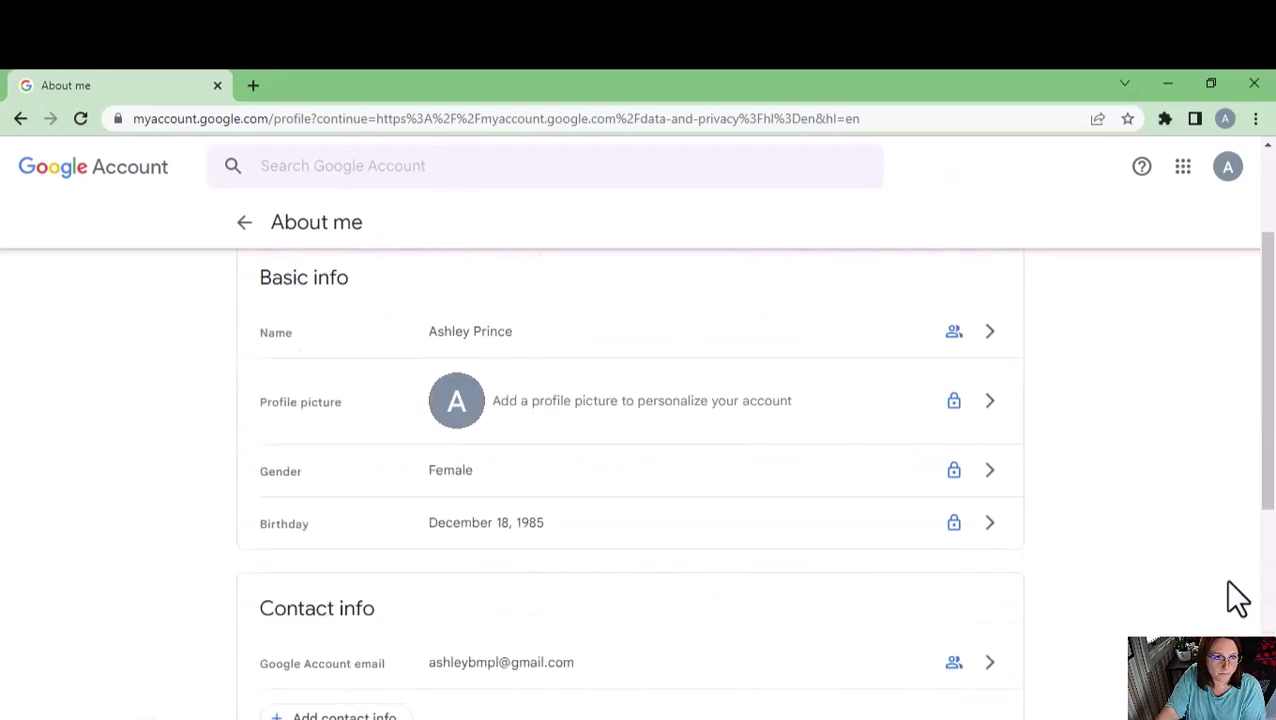
Step: Return to Data & privacy and review Location Sharing, the other relevant options and the links for learning more
left_click(244, 224)
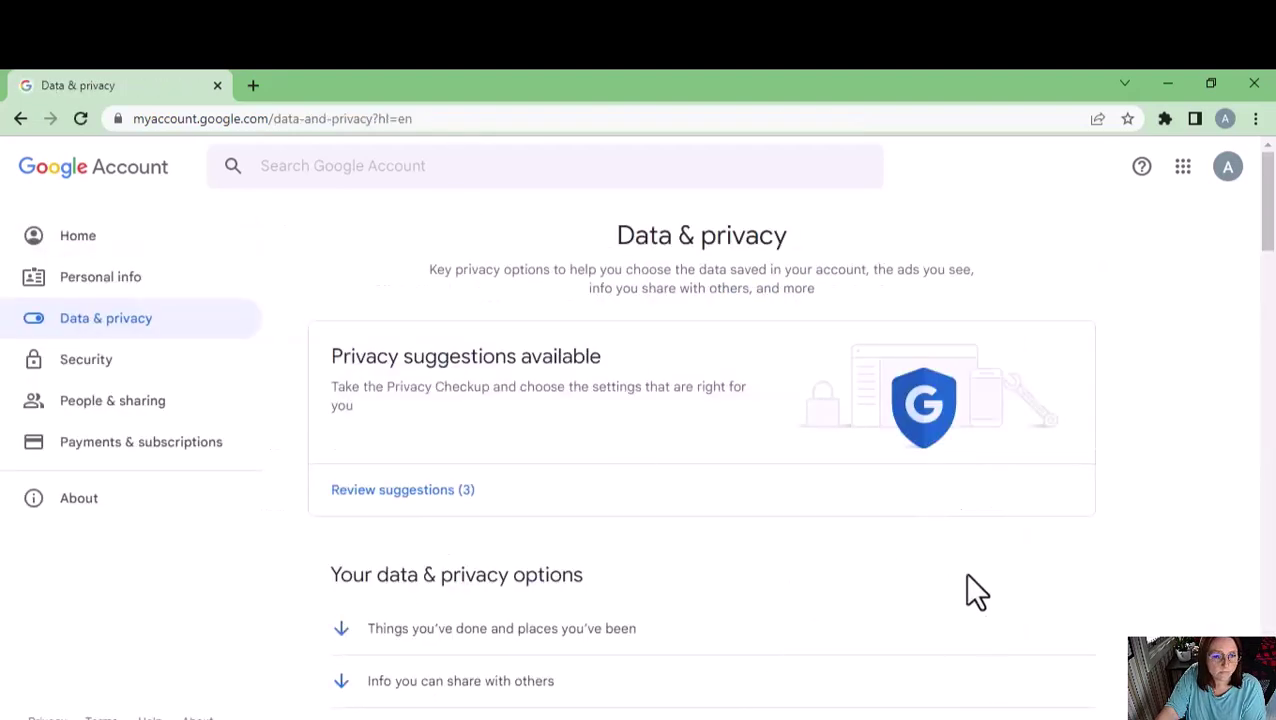
scroll(1012, 541, "down", 4)
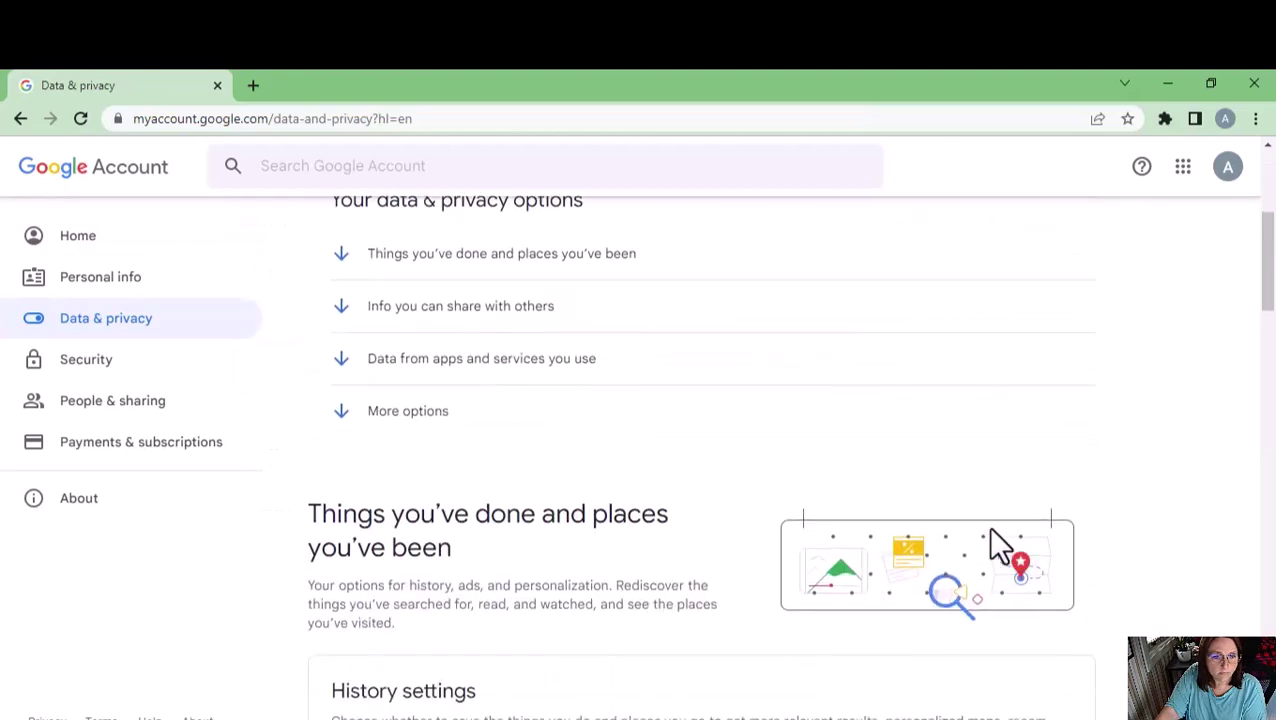
scroll(620, 410, "down", 8)
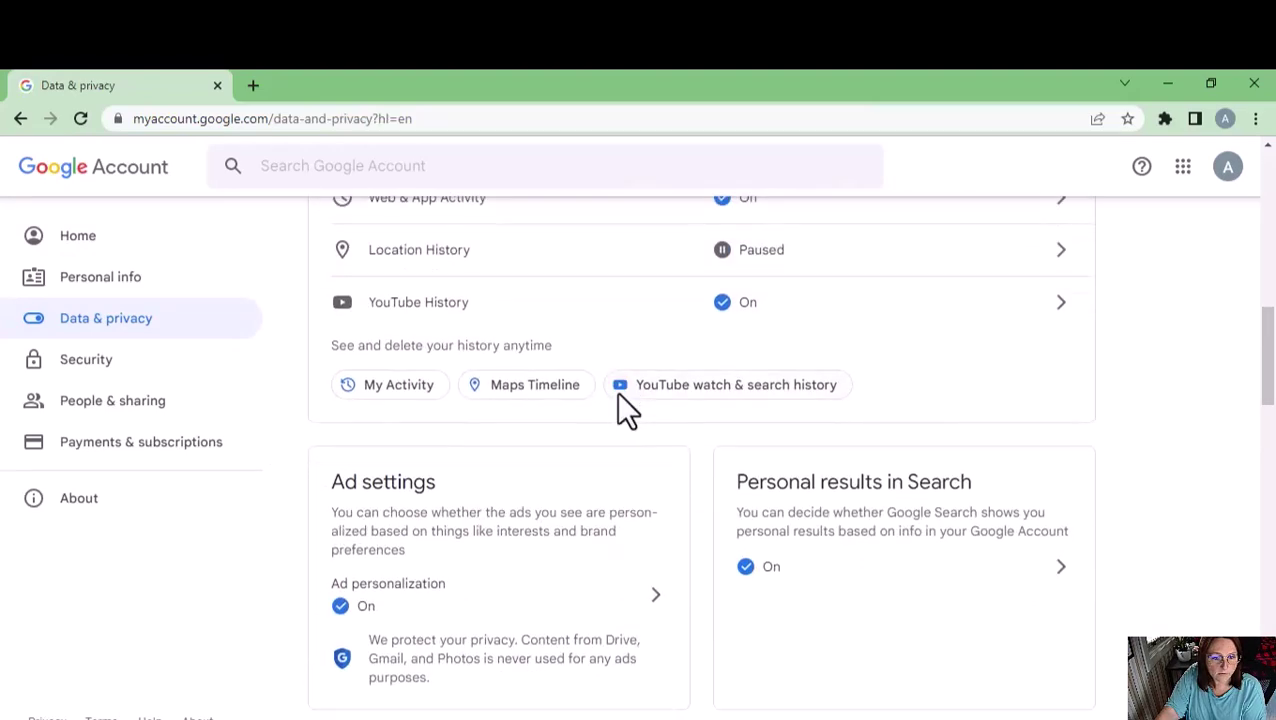
scroll(617, 392, "down", 8)
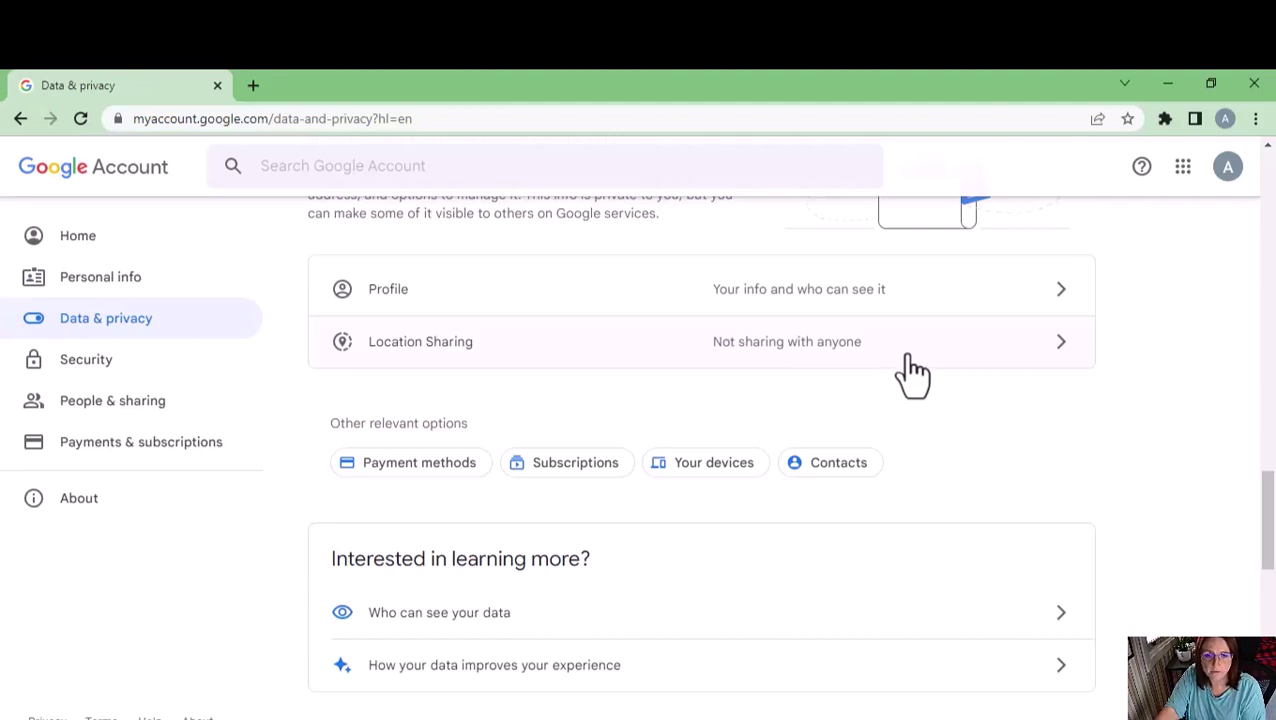
scroll(1165, 437, "down", 2)
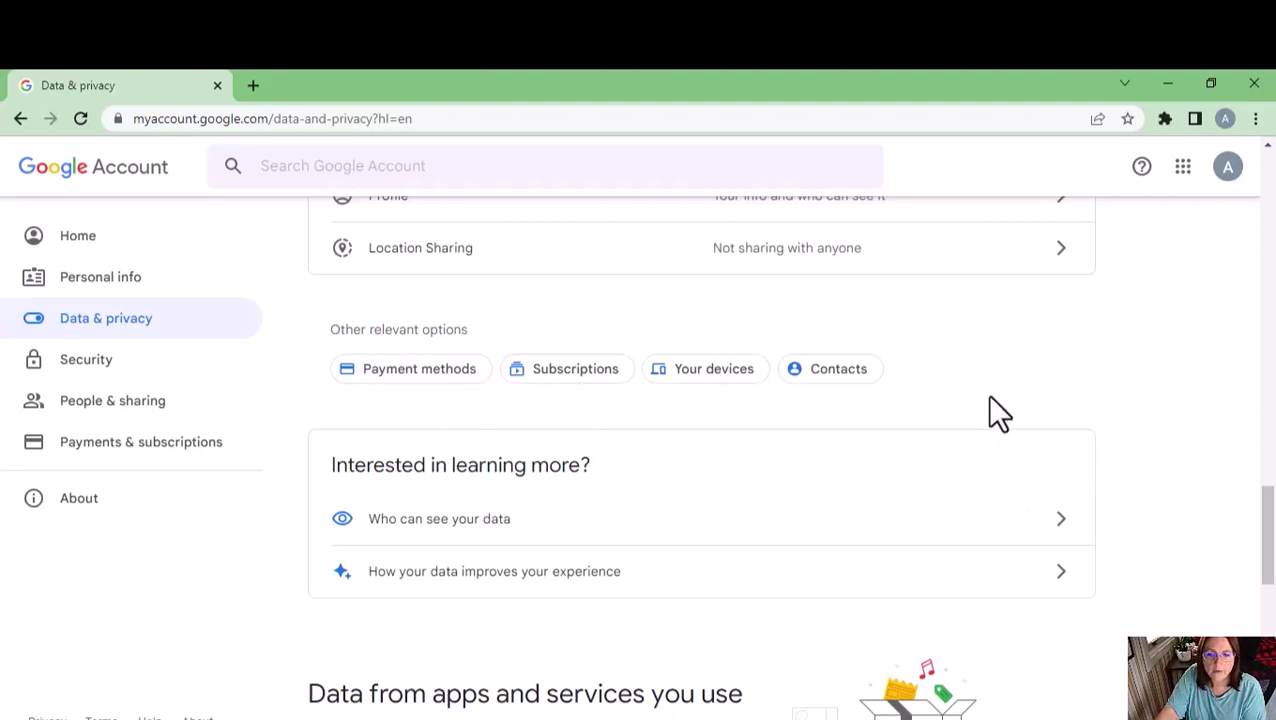
scroll(1168, 421, "down", 3)
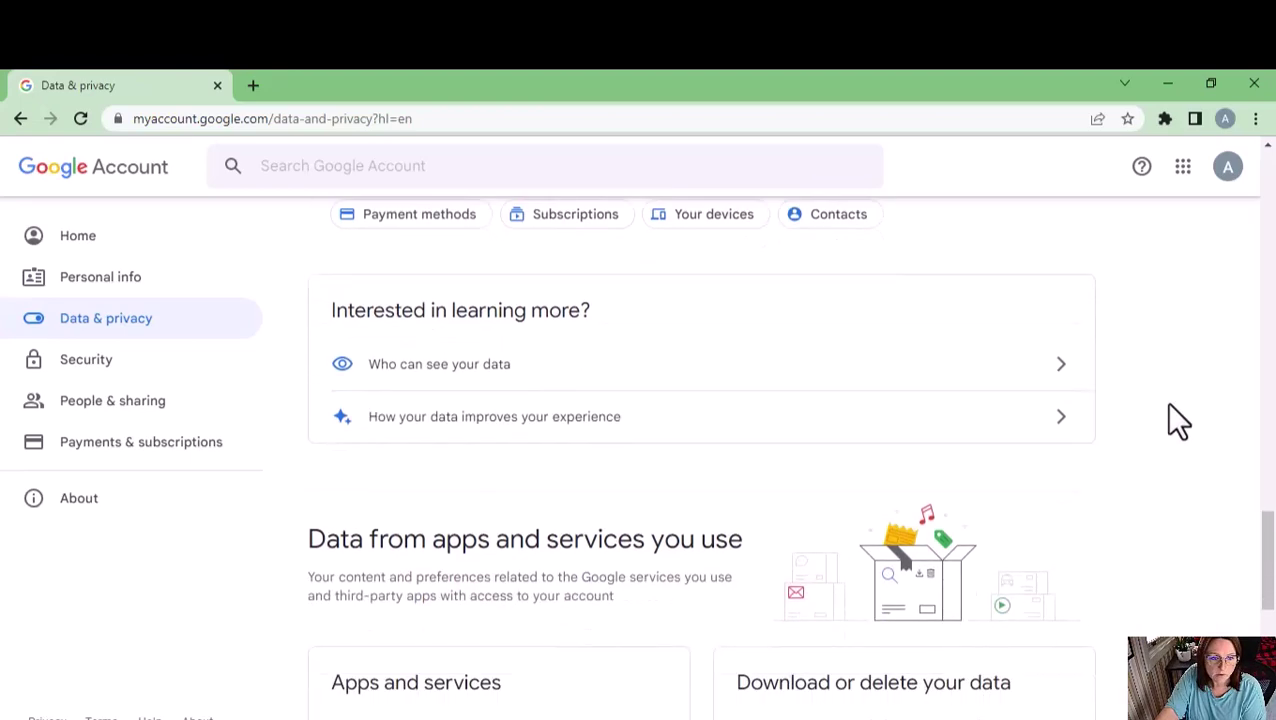
Step: Open the "Who can see your data" page and expand the options for history and ad preferences
left_click(910, 342)
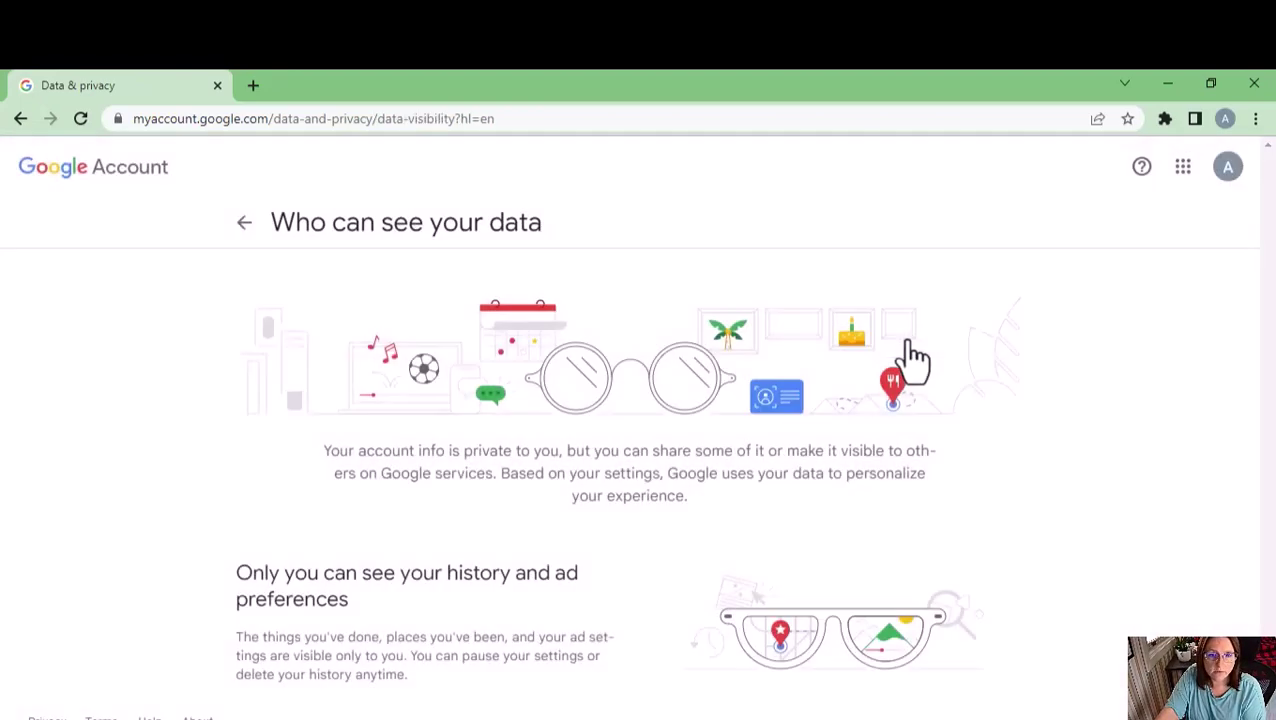
scroll(1155, 433, "down", 2)
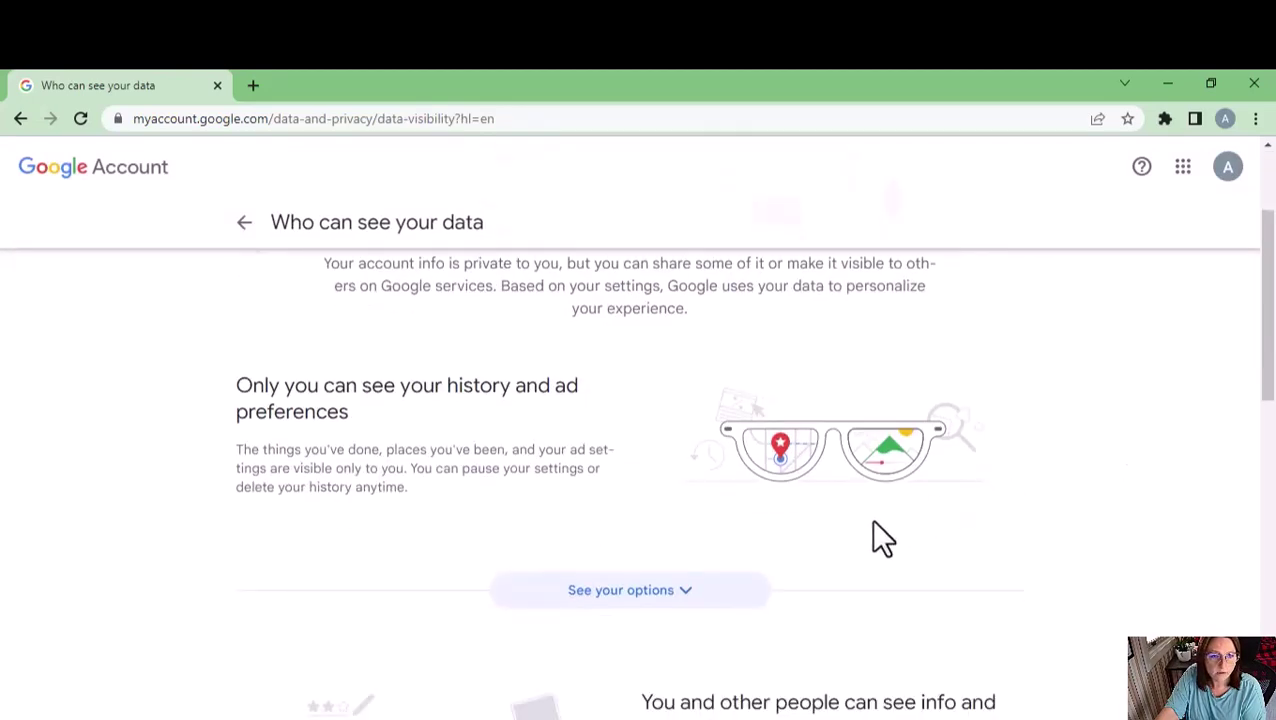
left_click(648, 603)
scroll(1131, 527, "down", 4)
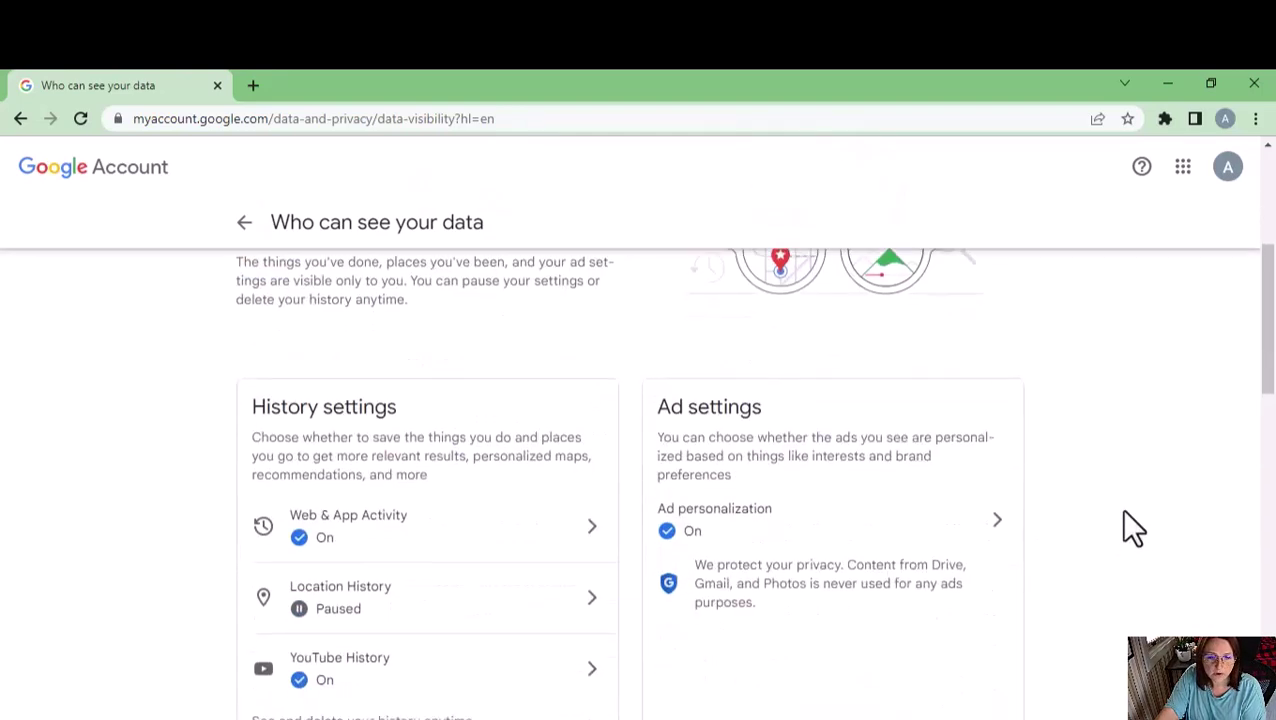
Step: Review the rest of the data visibility page, from the history options through info shared with other people to the final learn-more section
scroll(1131, 527, "down", 2)
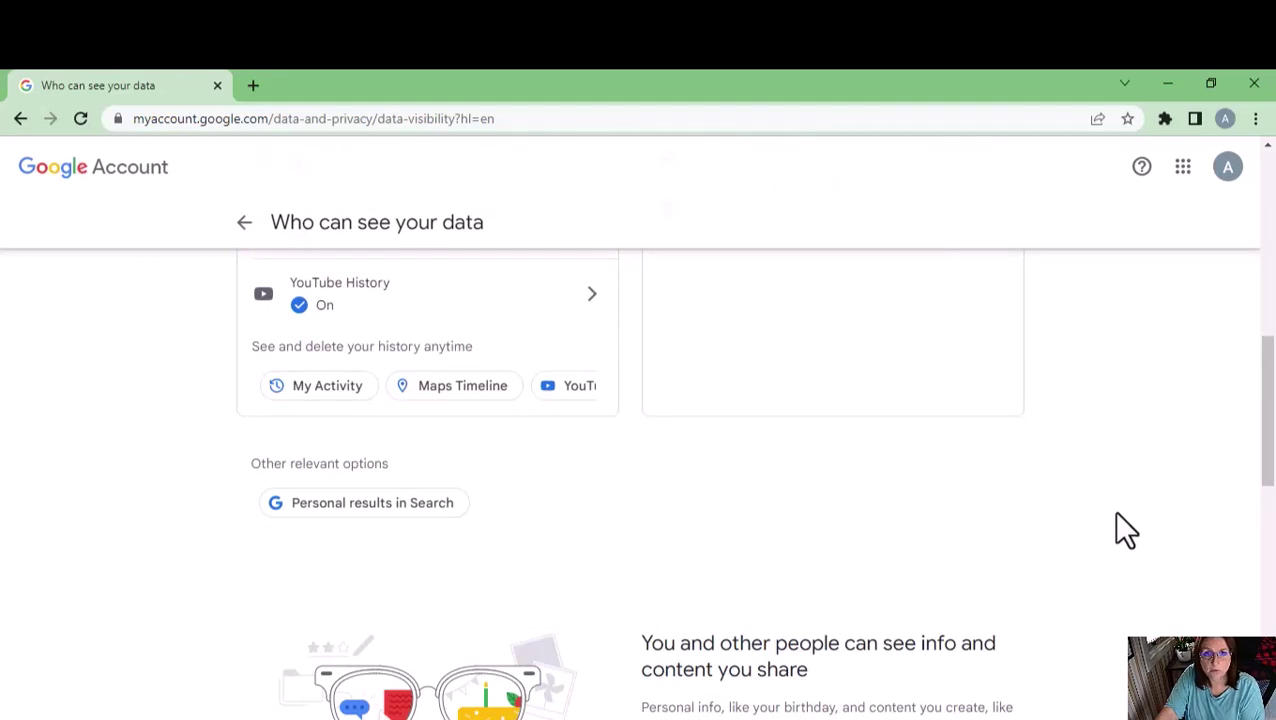
scroll(1125, 530, "down", 4)
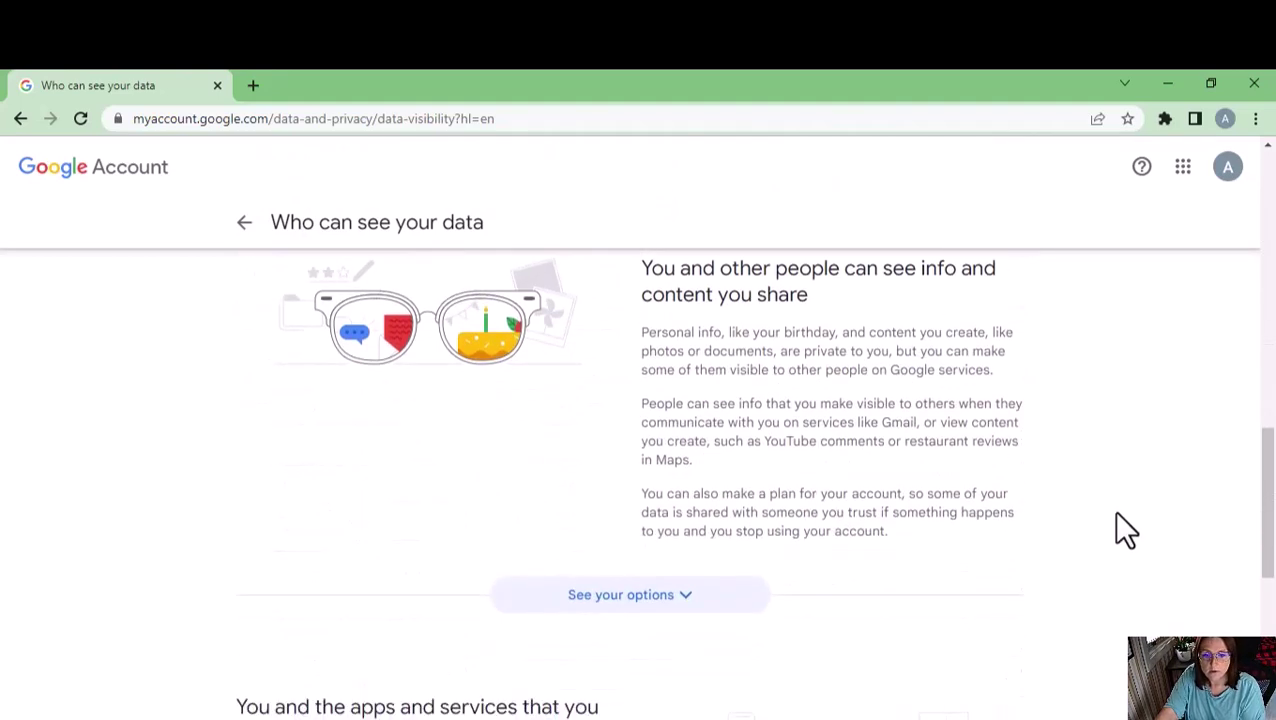
scroll(1125, 530, "up", 1)
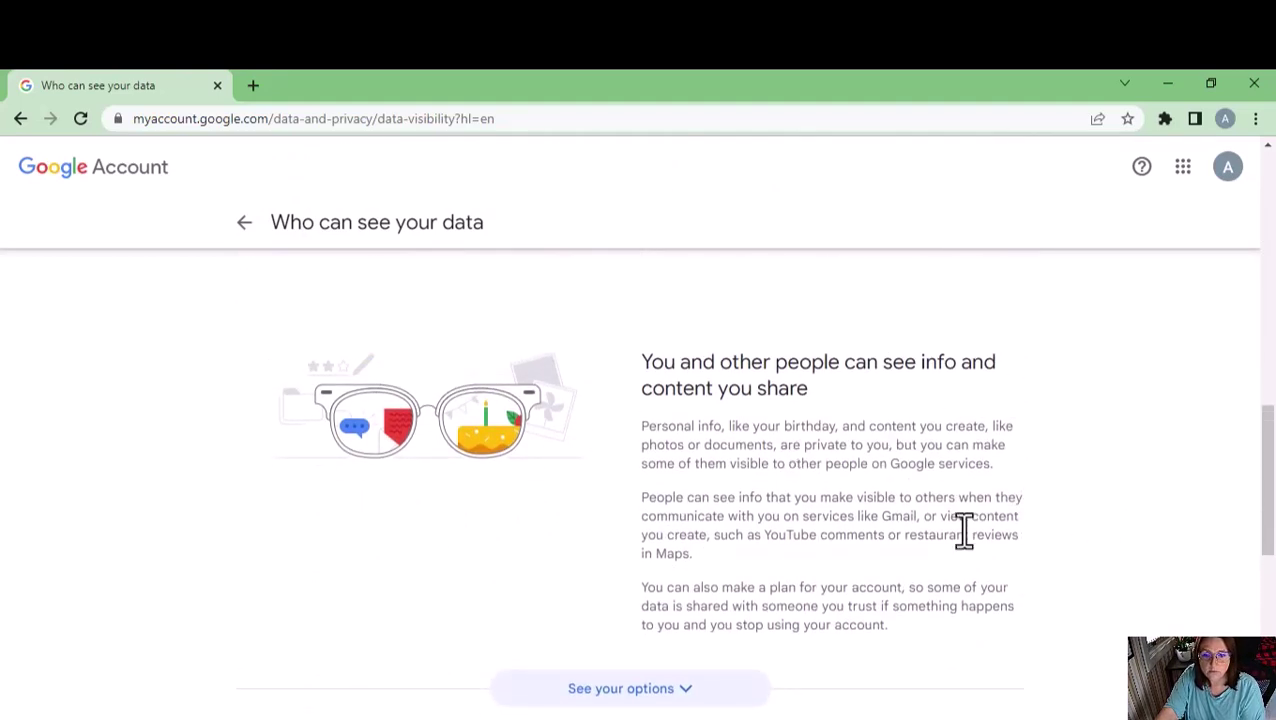
scroll(1022, 586, "down", 5)
scroll(1022, 587, "down", 3)
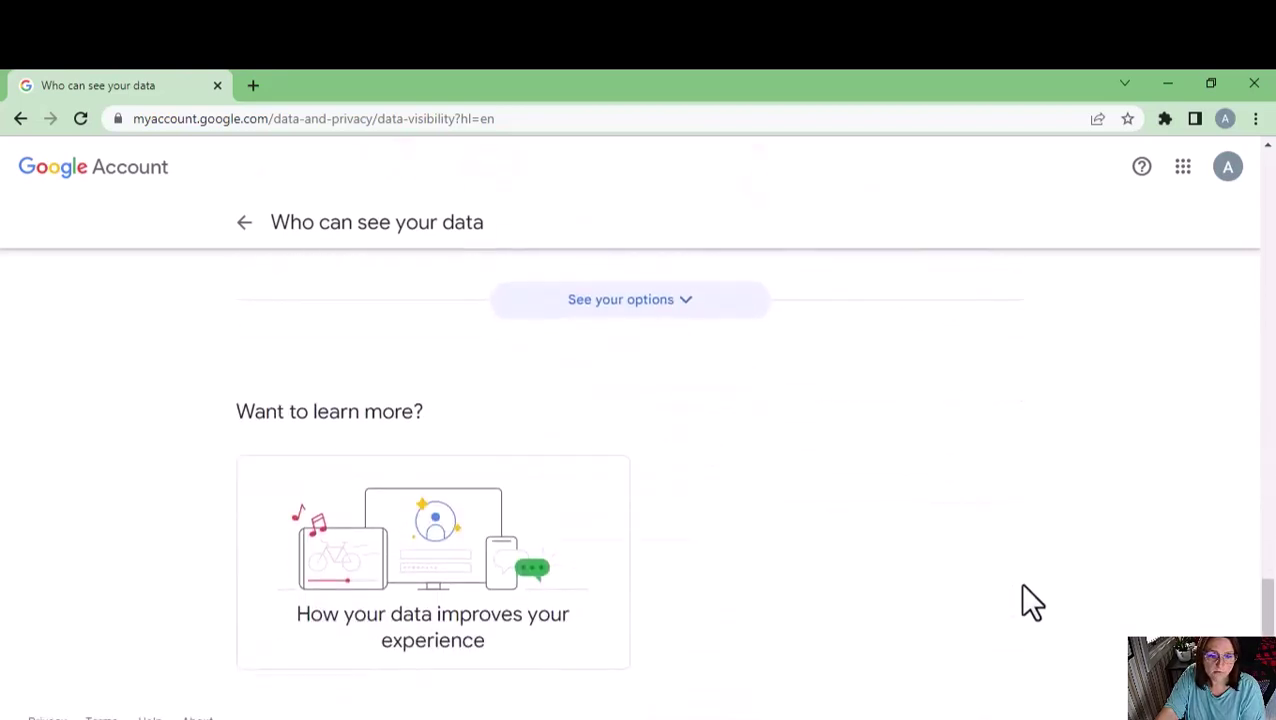
Step: Return from the data visibility page to Data & privacy and review the section on data from apps and services
scroll(1022, 587, "up", 2)
scroll(1022, 587, "down", 2)
scroll(1022, 587, "up", 4)
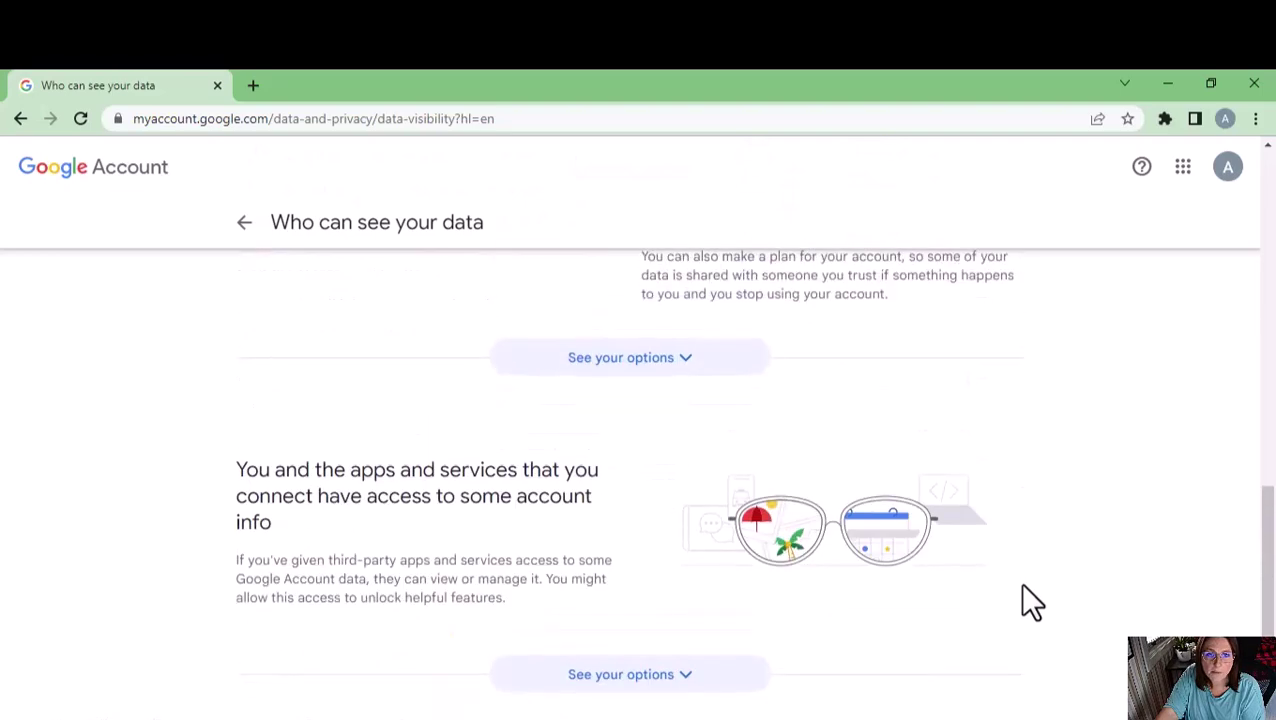
scroll(1022, 587, "up", 15)
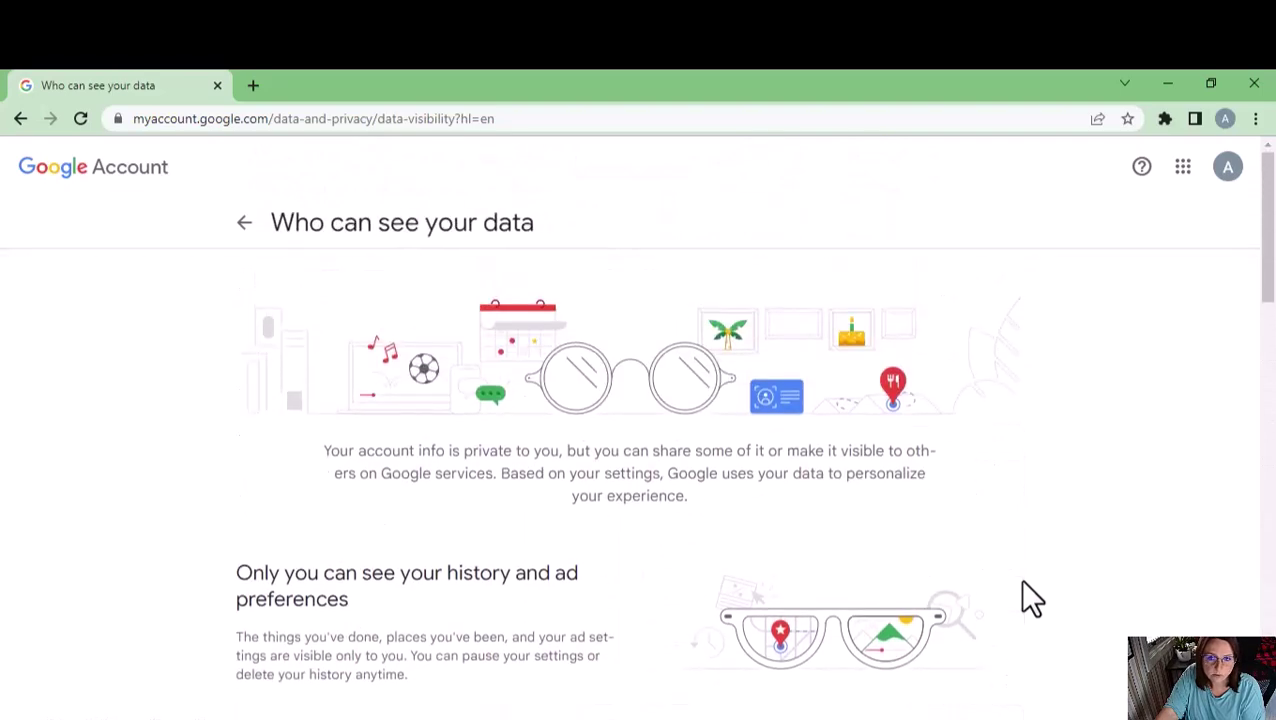
left_click(245, 220)
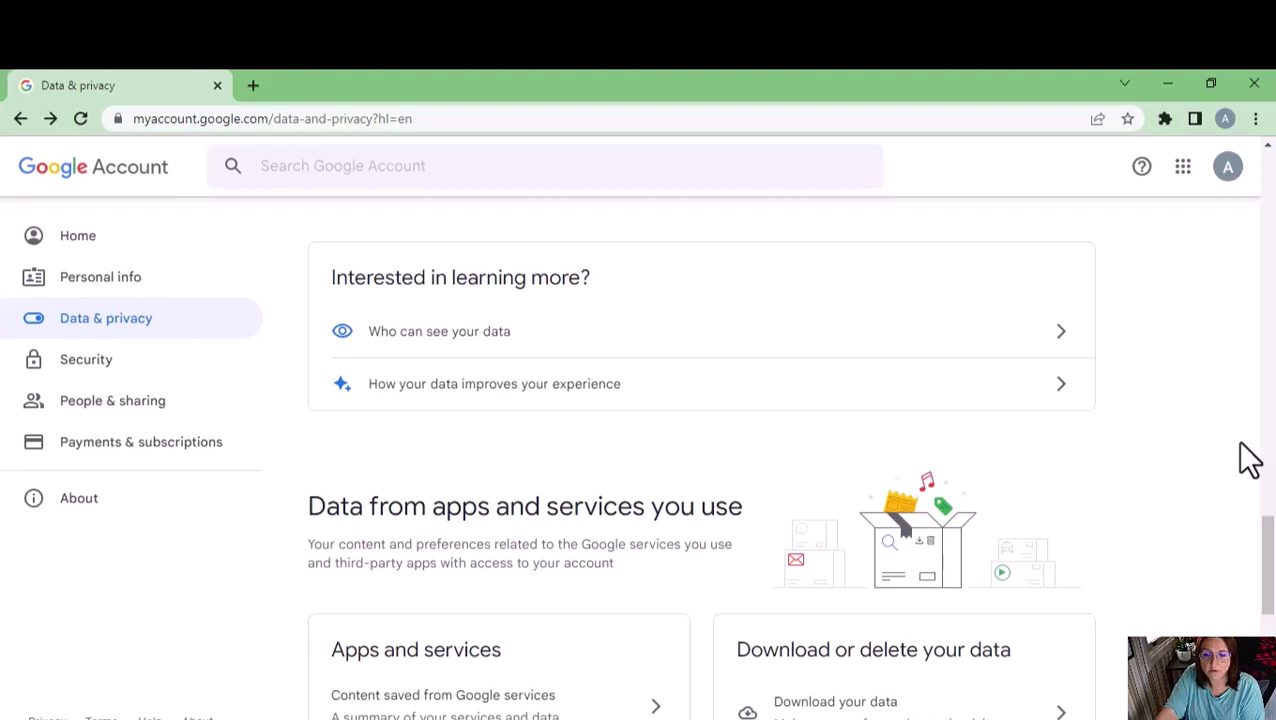
scroll(1222, 447, "down", 2)
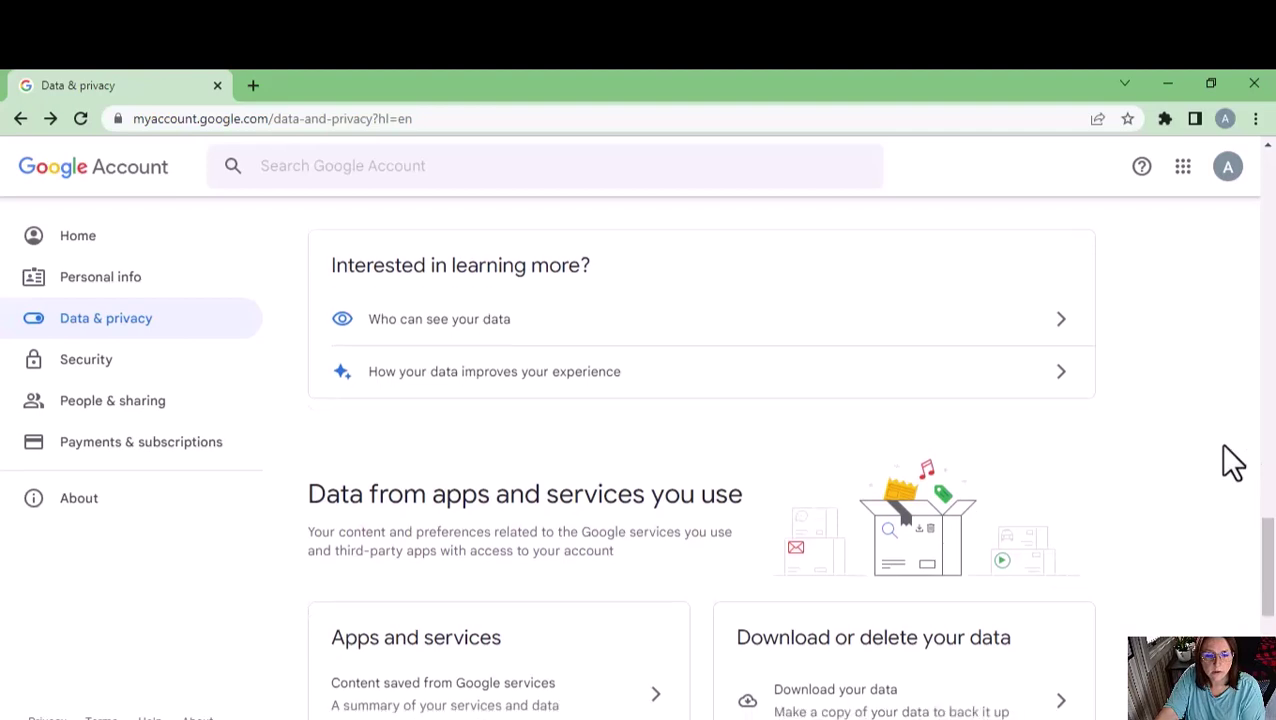
scroll(1222, 447, "down", 1)
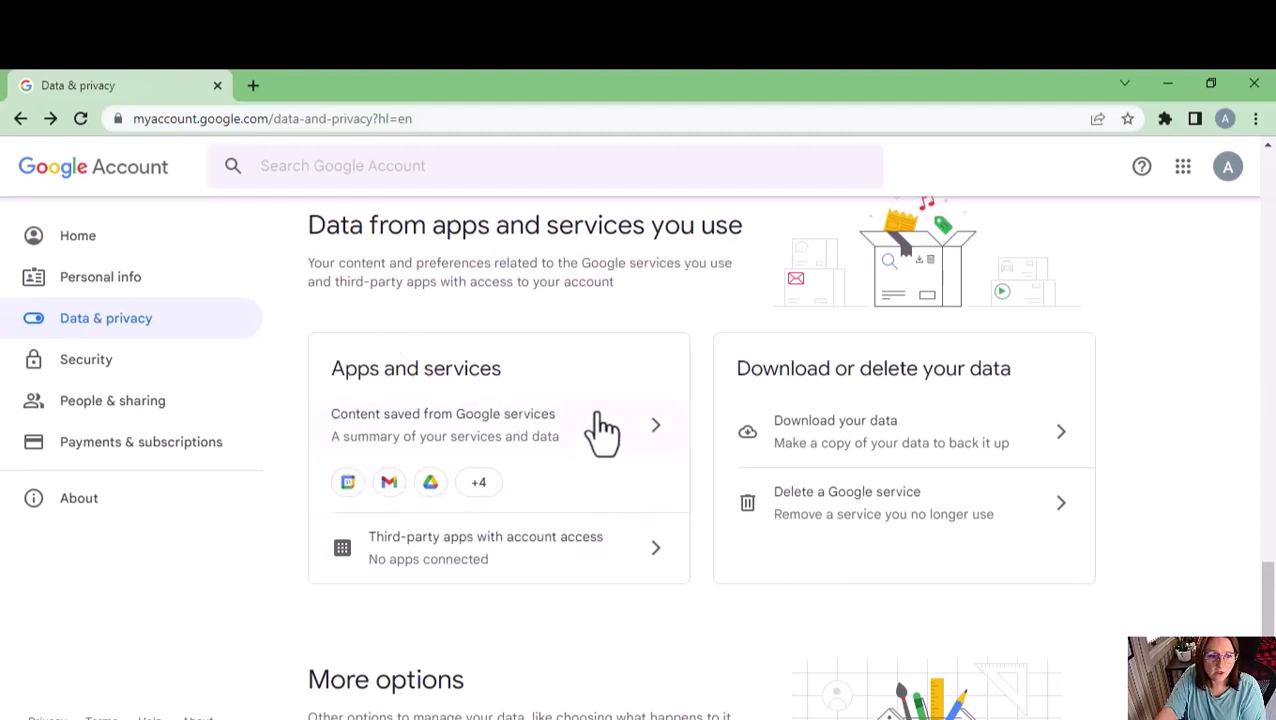
Step: Open the Google Dashboard from the apps and services summary and review the recently used and other Google services
left_click(479, 486)
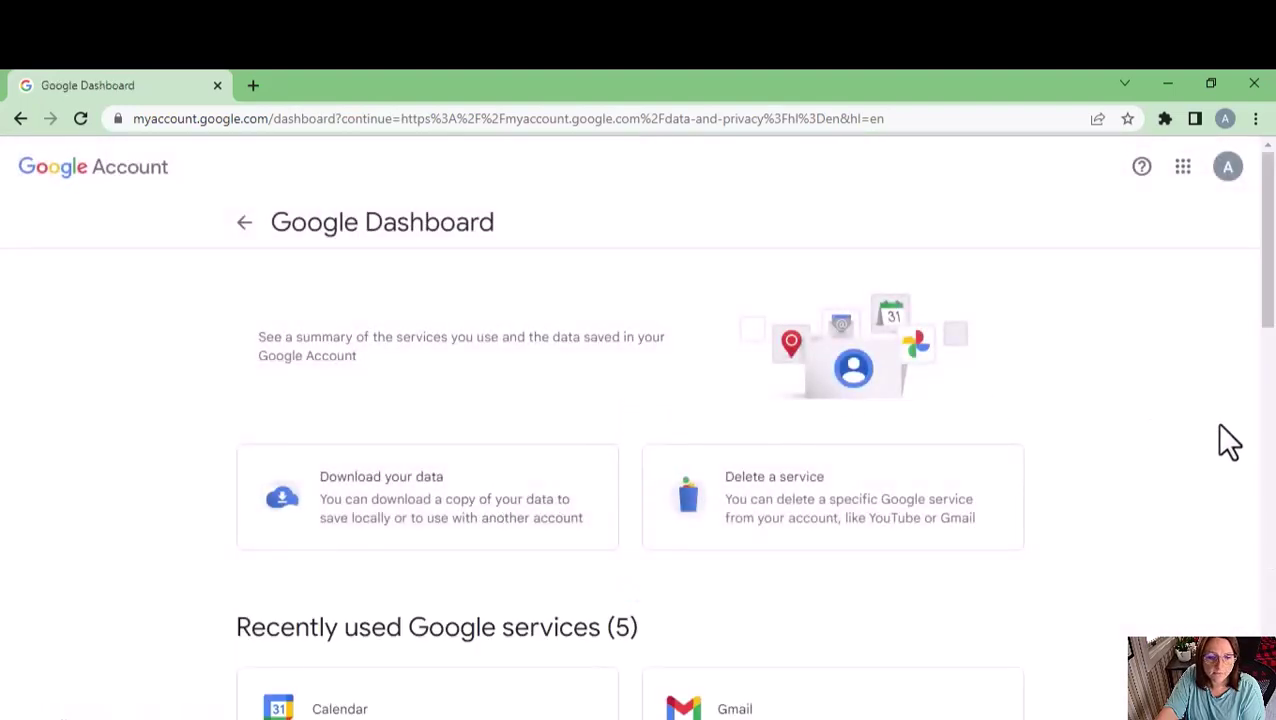
scroll(1219, 425, "down", 4)
scroll(1206, 420, "down", 2)
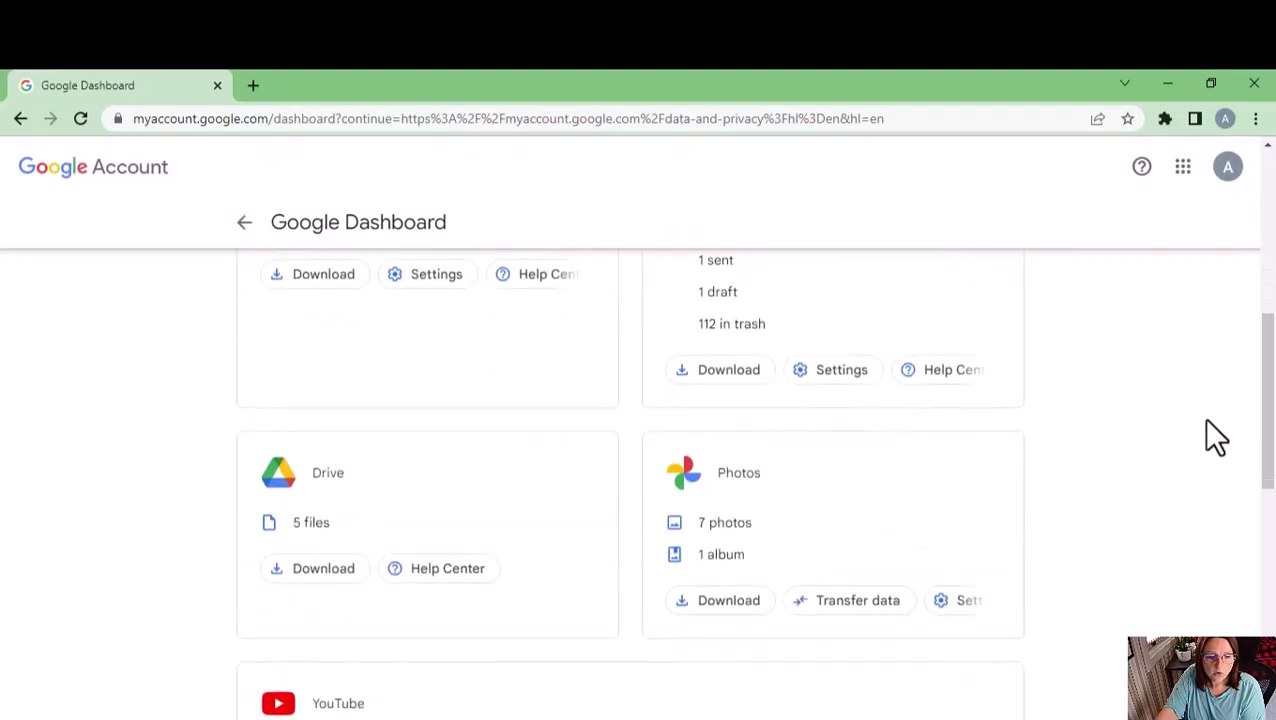
scroll(1206, 420, "down", 3)
scroll(1206, 420, "down", 3)
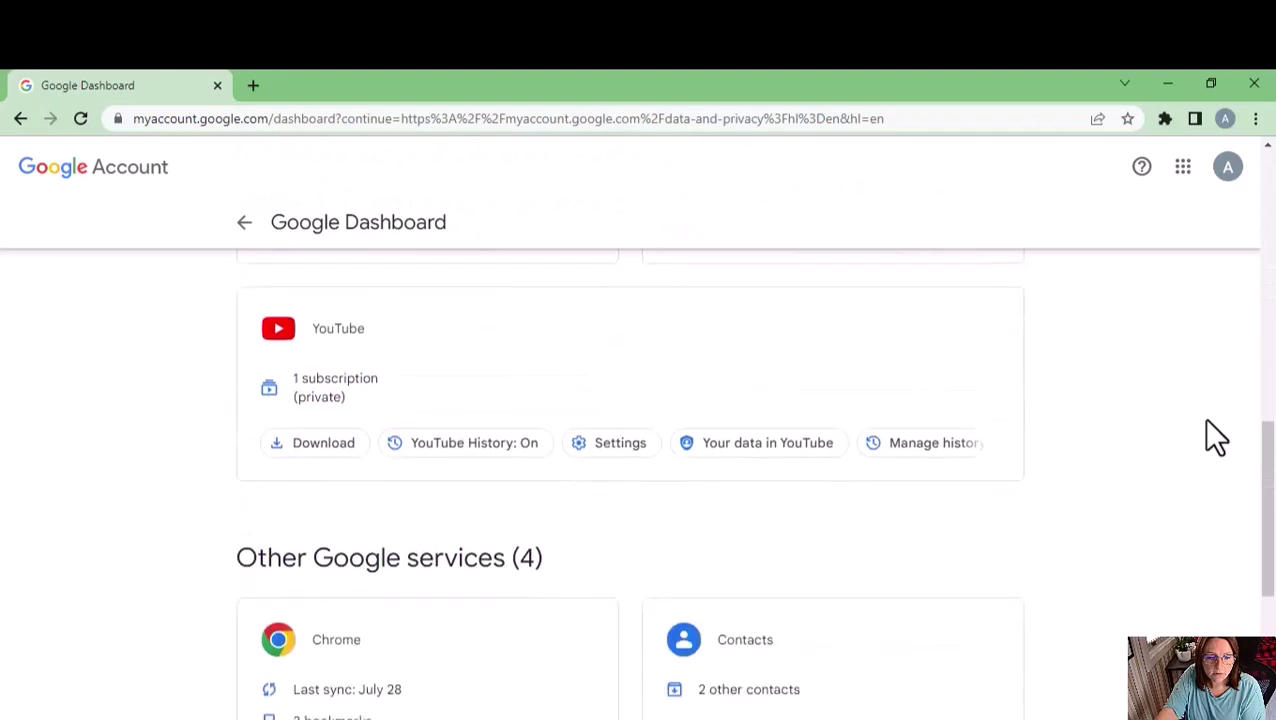
scroll(1206, 420, "down", 5)
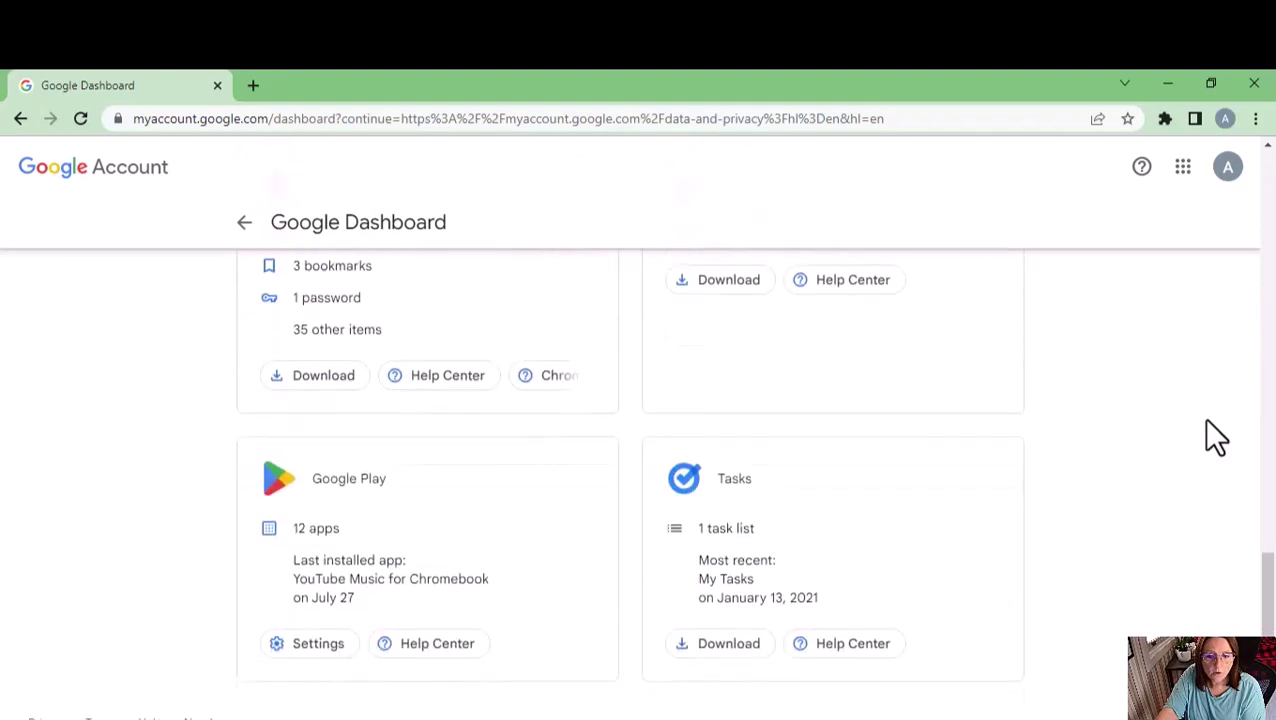
scroll(1215, 437, "up", 8)
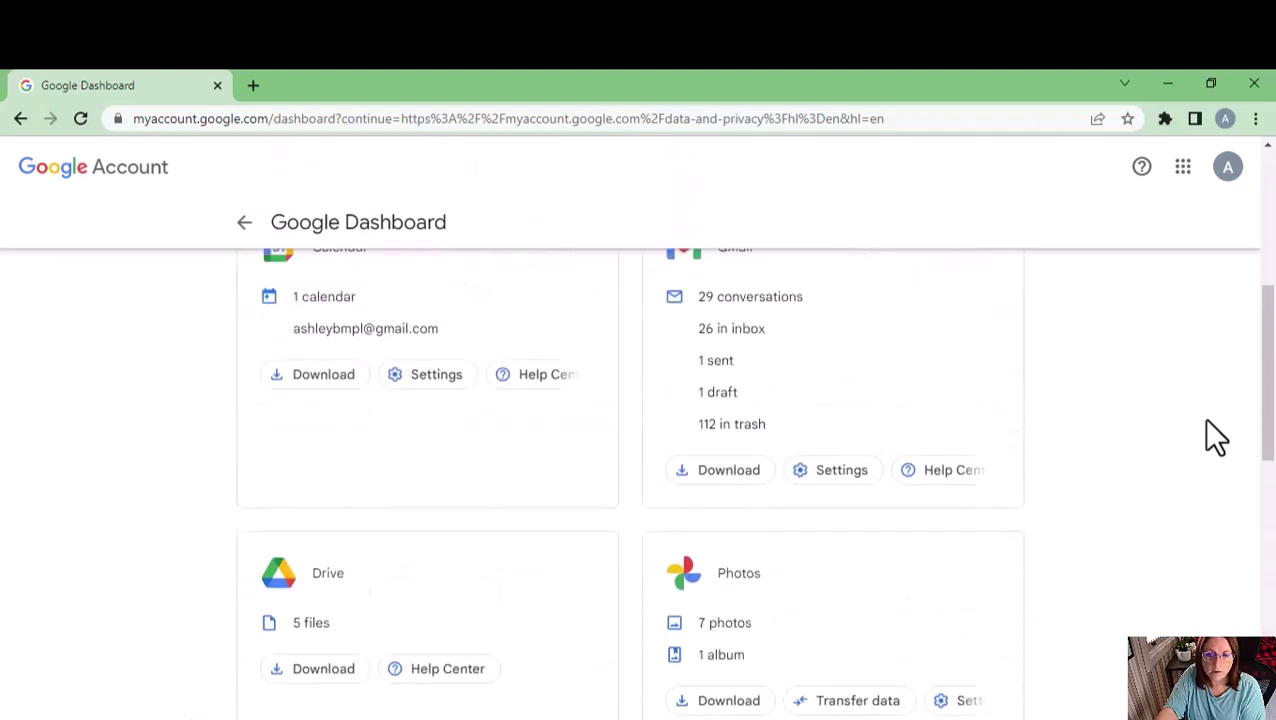
scroll(1215, 437, "up", 5)
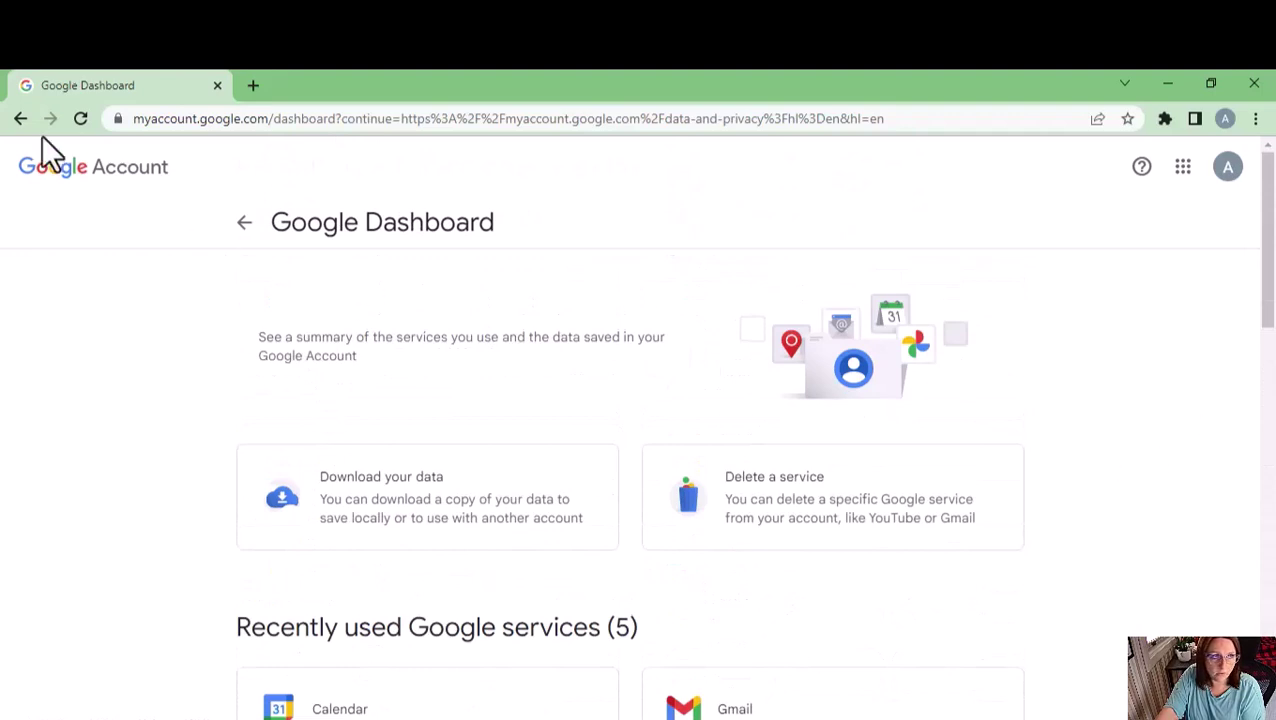
Step: Return to Data & privacy and review the options for downloading or deleting data, digital legacy and account deletion
left_click(247, 224)
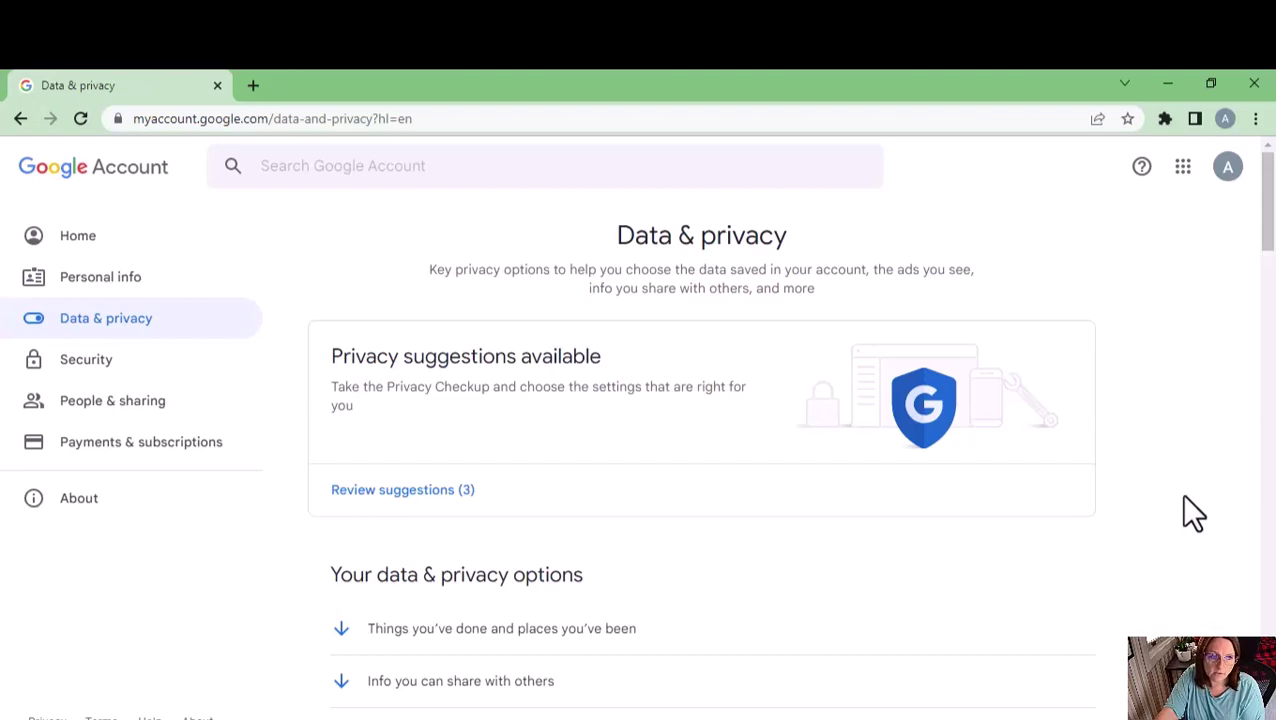
scroll(1183, 497, "down", 4)
scroll(1183, 497, "down", 15)
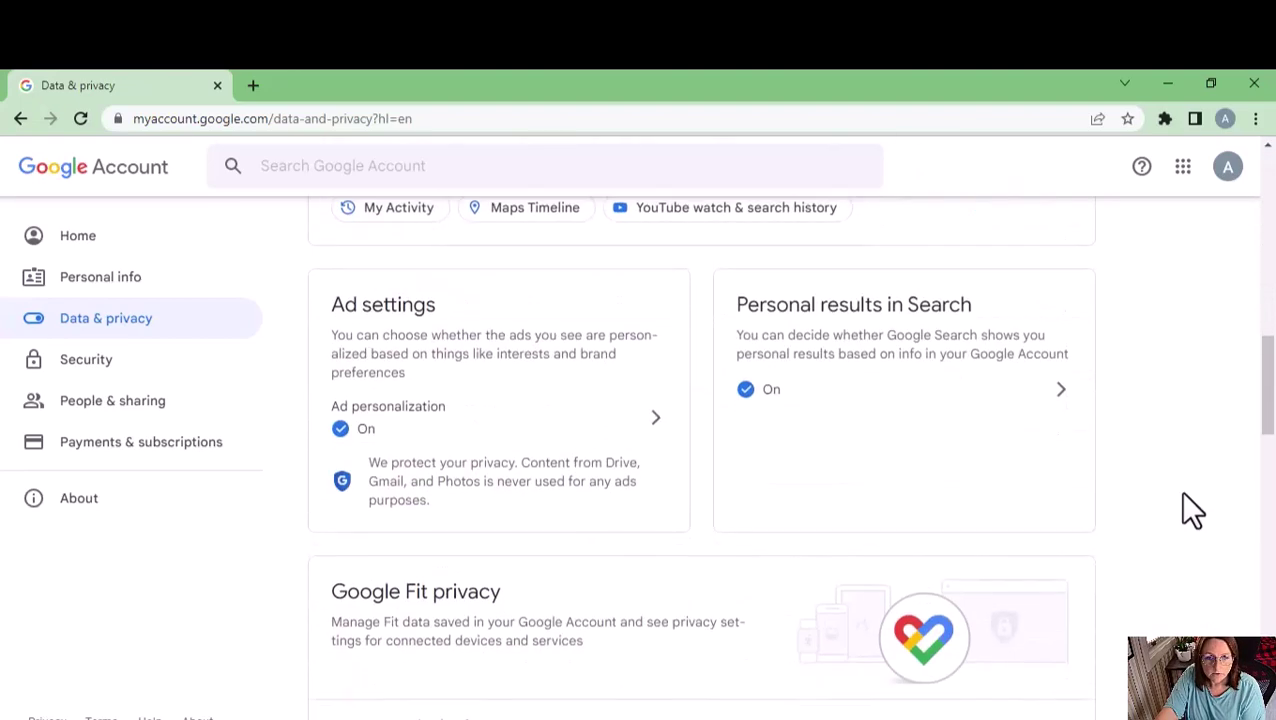
scroll(1183, 495, "down", 9)
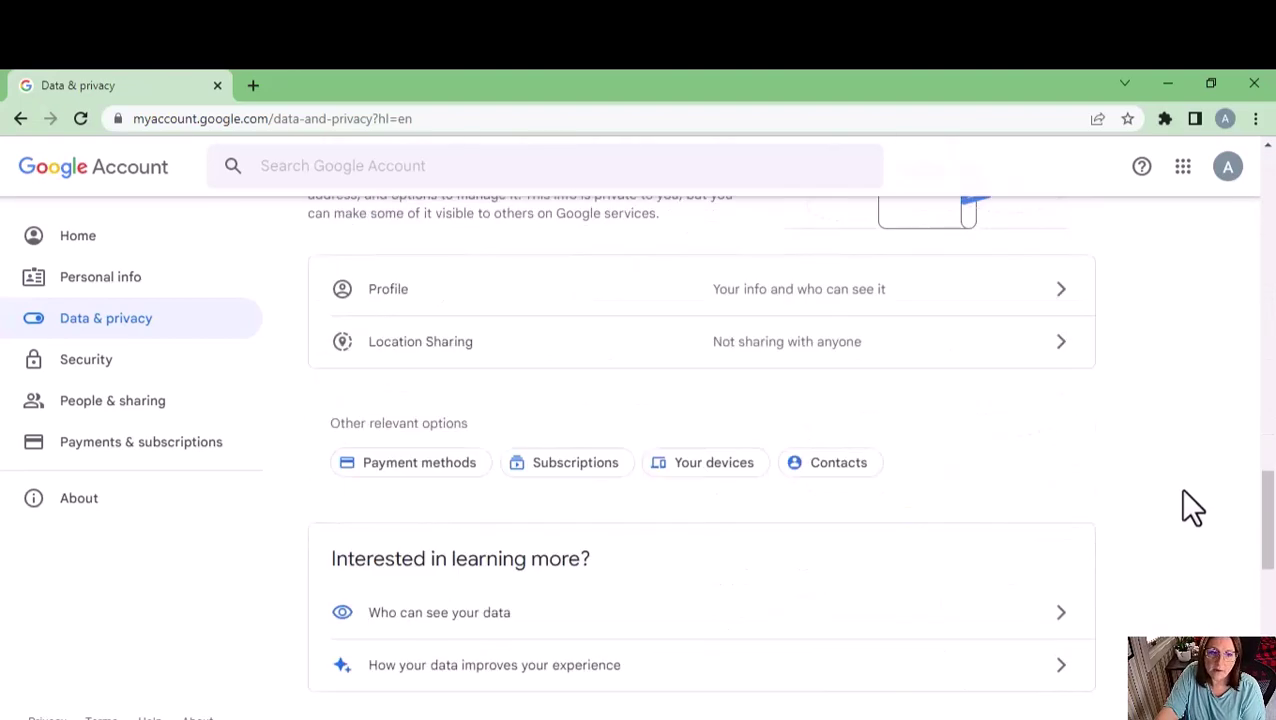
scroll(1187, 500, "down", 1)
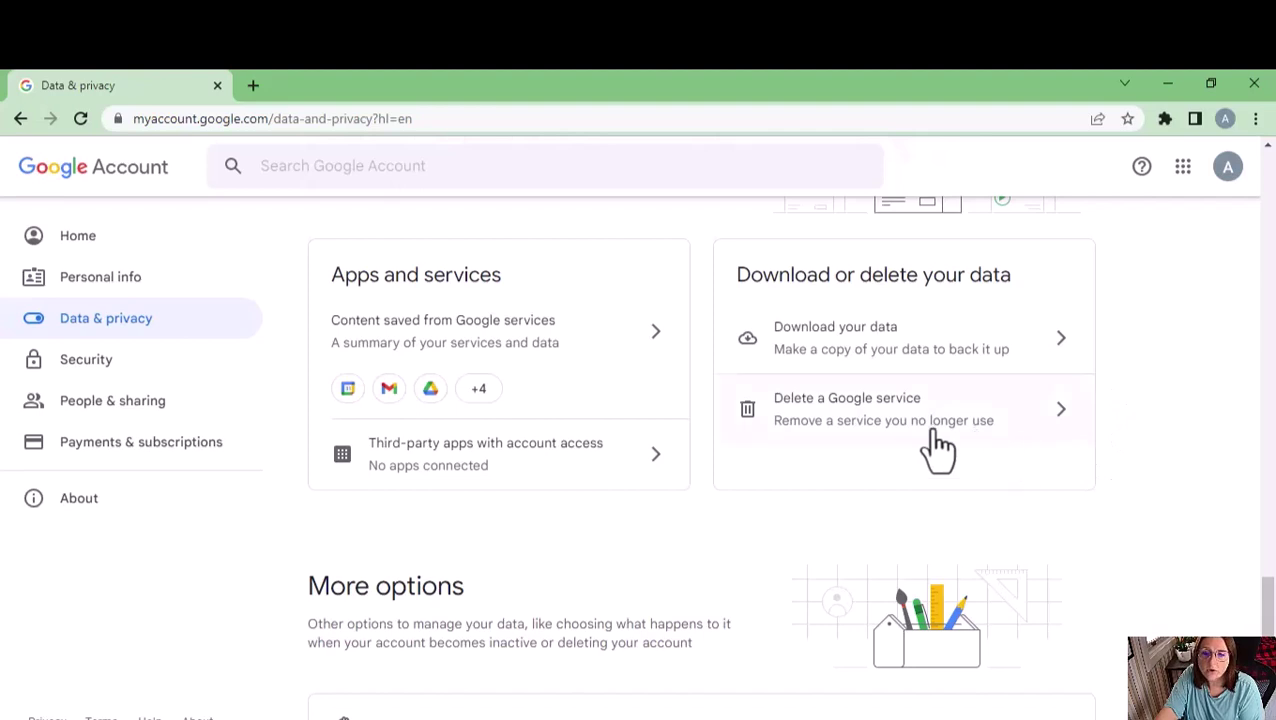
scroll(1270, 515, "down", 3)
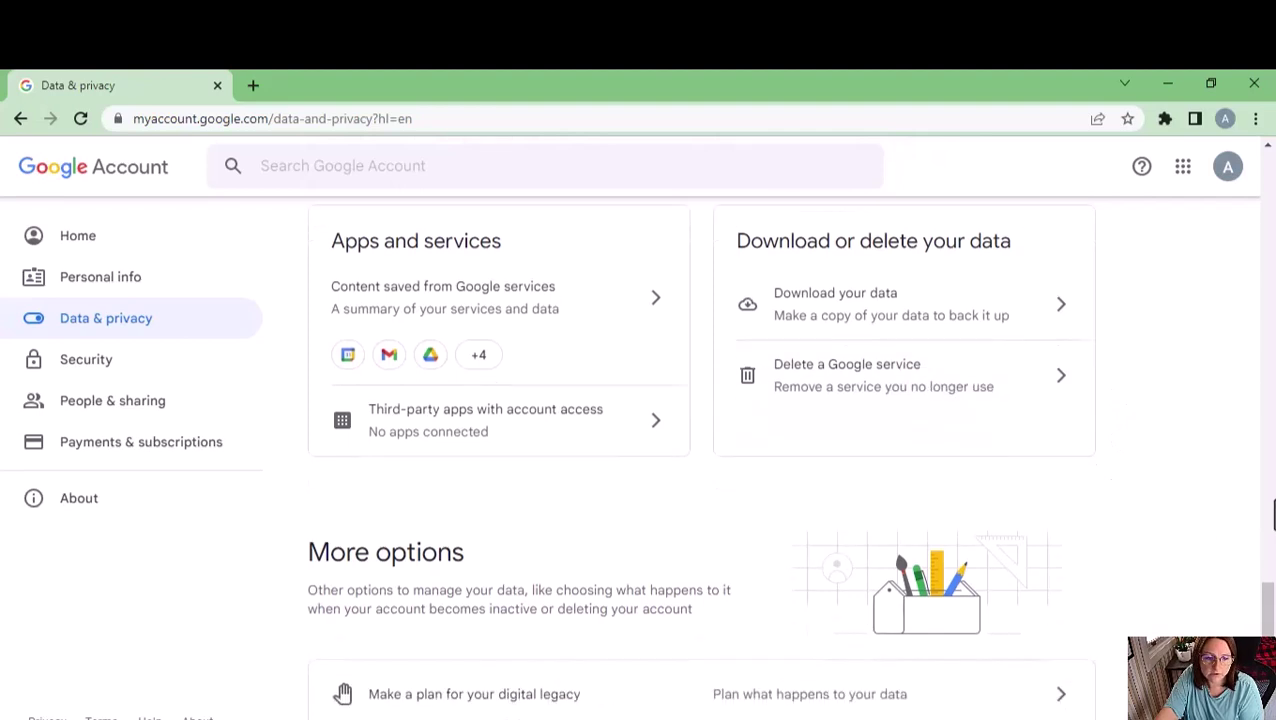
scroll(1270, 515, "down", 1)
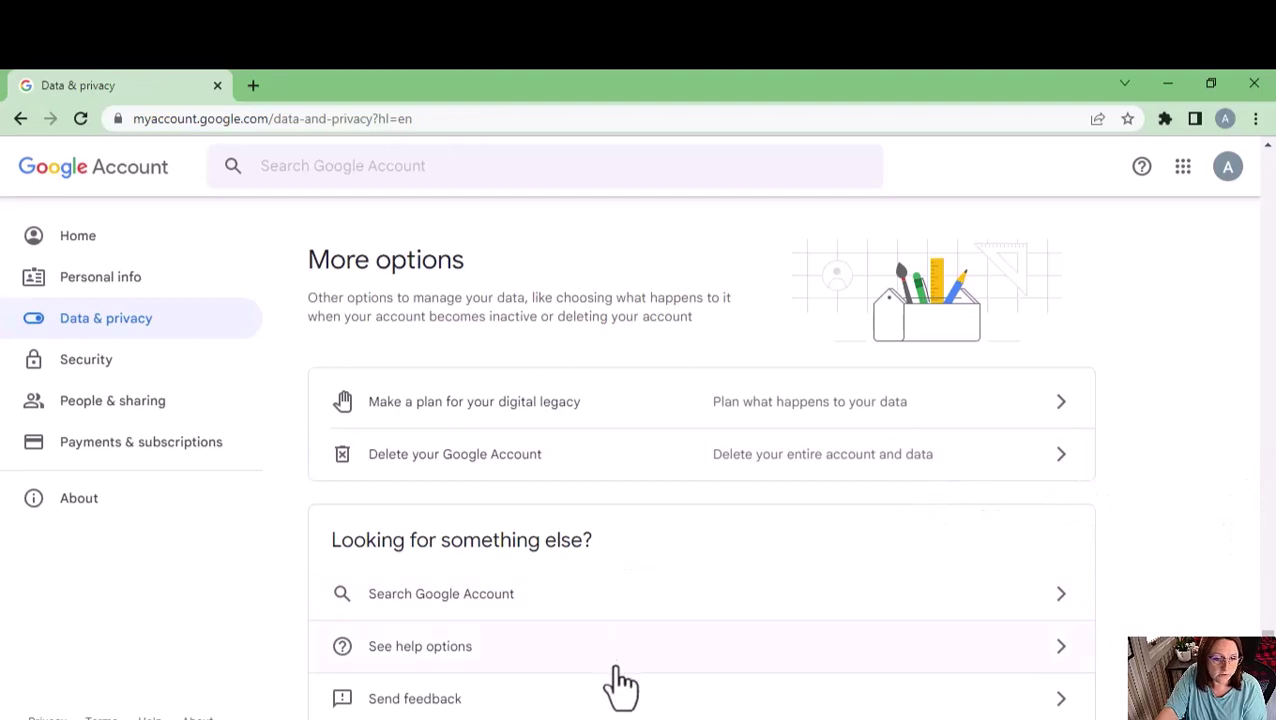
Step: Open the Security Checkup details from the Security section and review the inactive device tip, recent security activity and 2-Step Verification
left_click(88, 368)
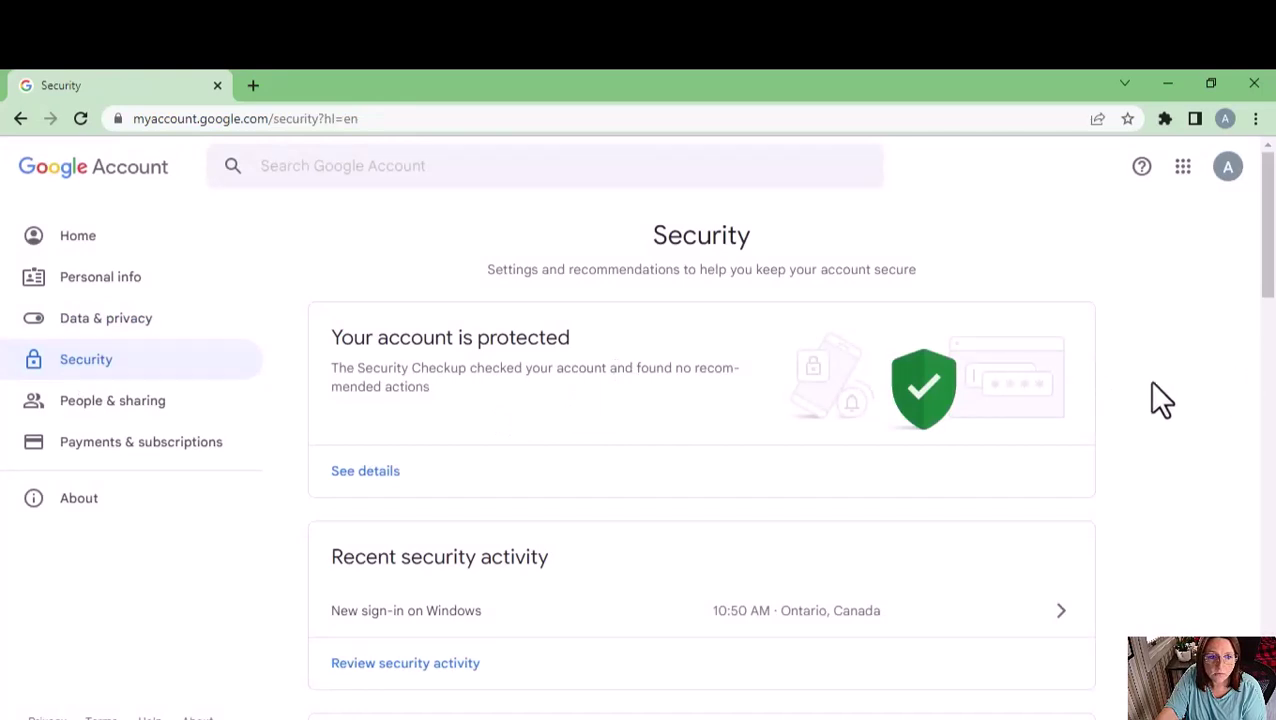
scroll(1151, 384, "down", 1)
scroll(1153, 386, "up", 1)
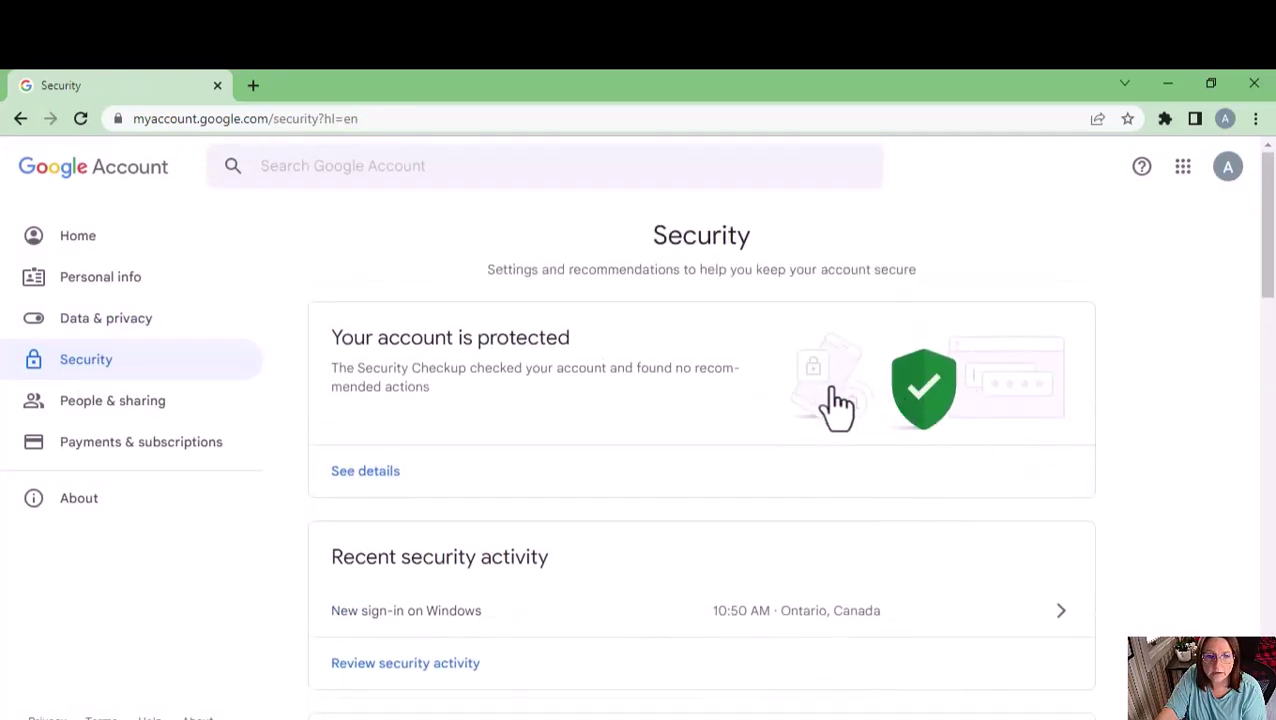
left_click(363, 472)
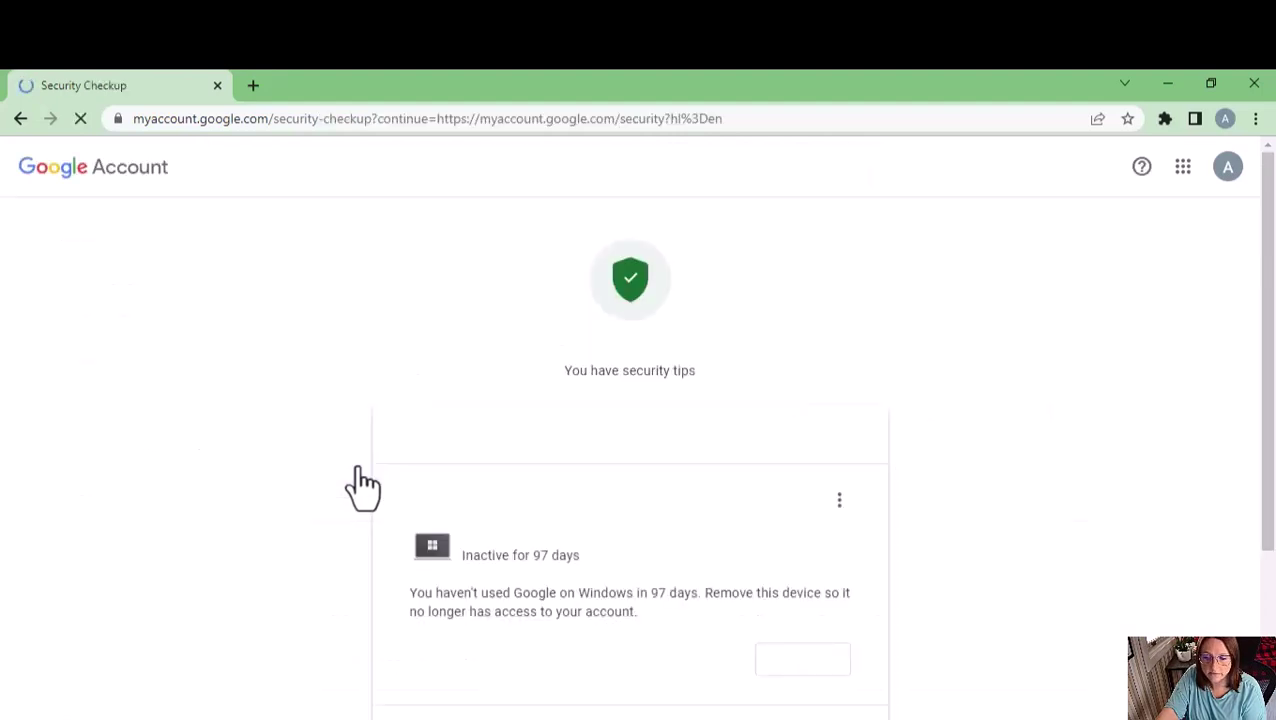
scroll(1030, 410, "down", 2)
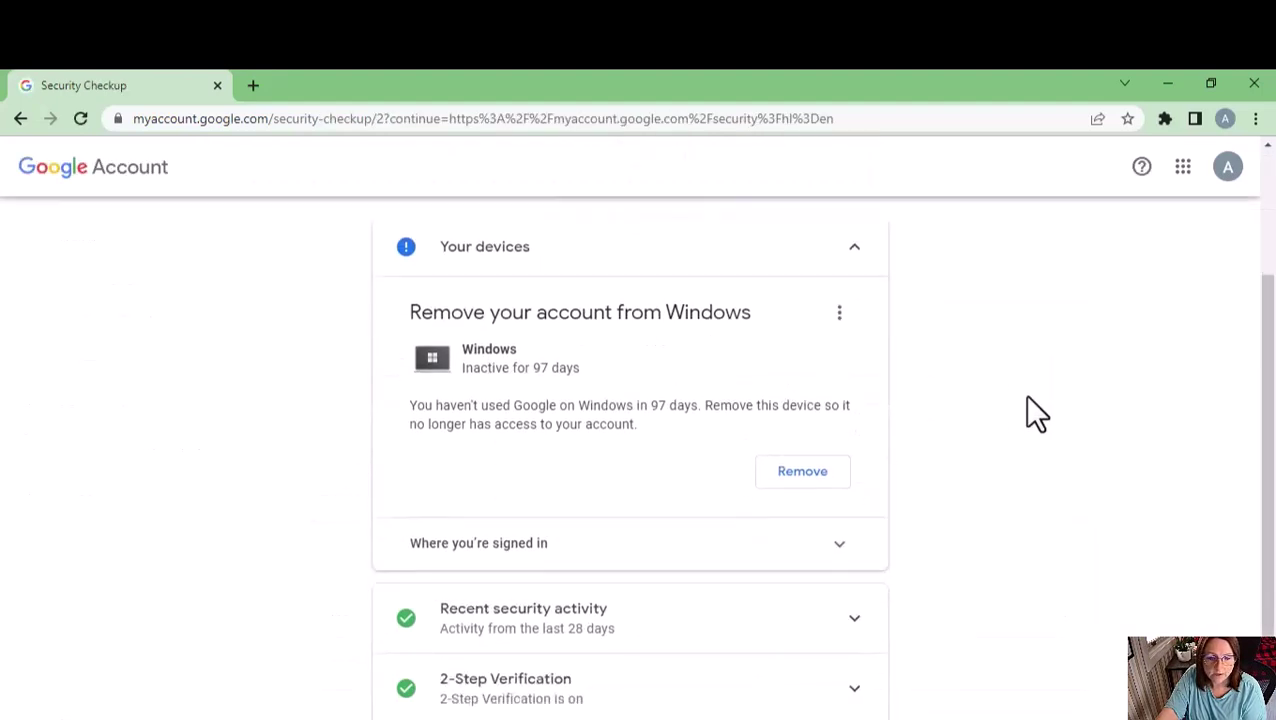
scroll(1024, 394, "down", 1)
scroll(1022, 393, "up", 1)
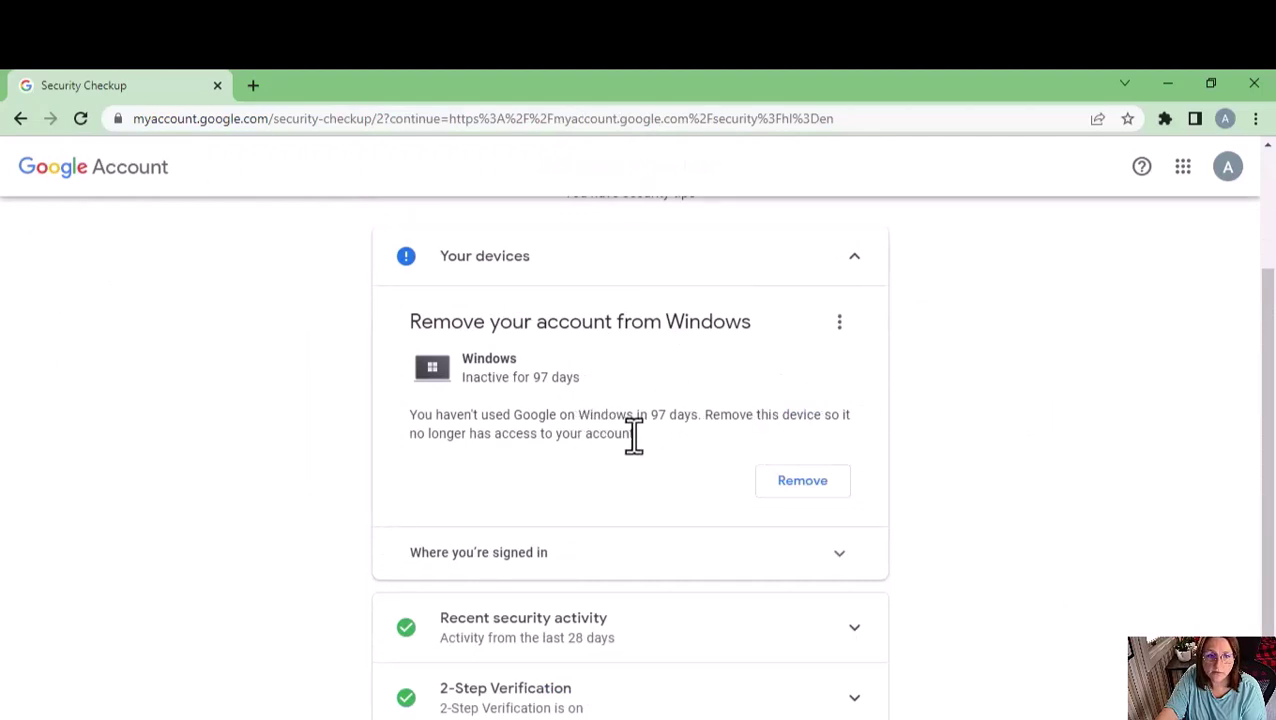
scroll(634, 435, "up", 1)
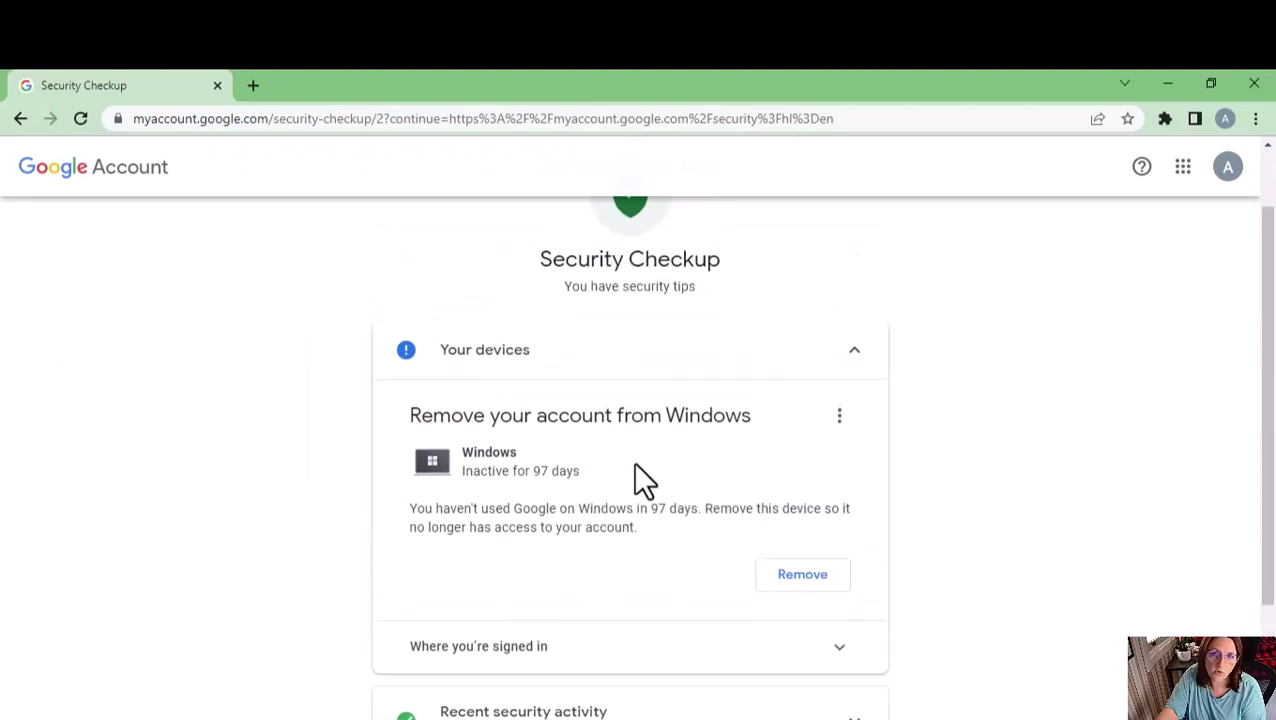
scroll(636, 464, "down", 2)
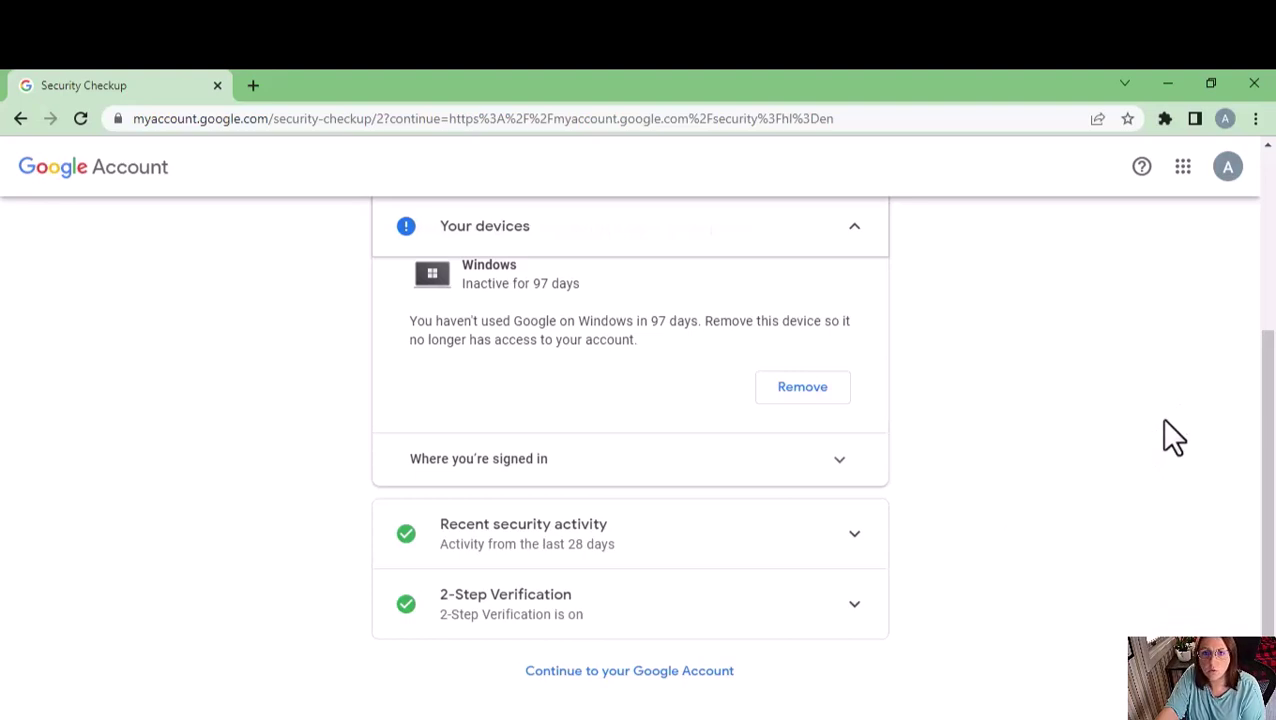
scroll(1155, 418, "up", 3)
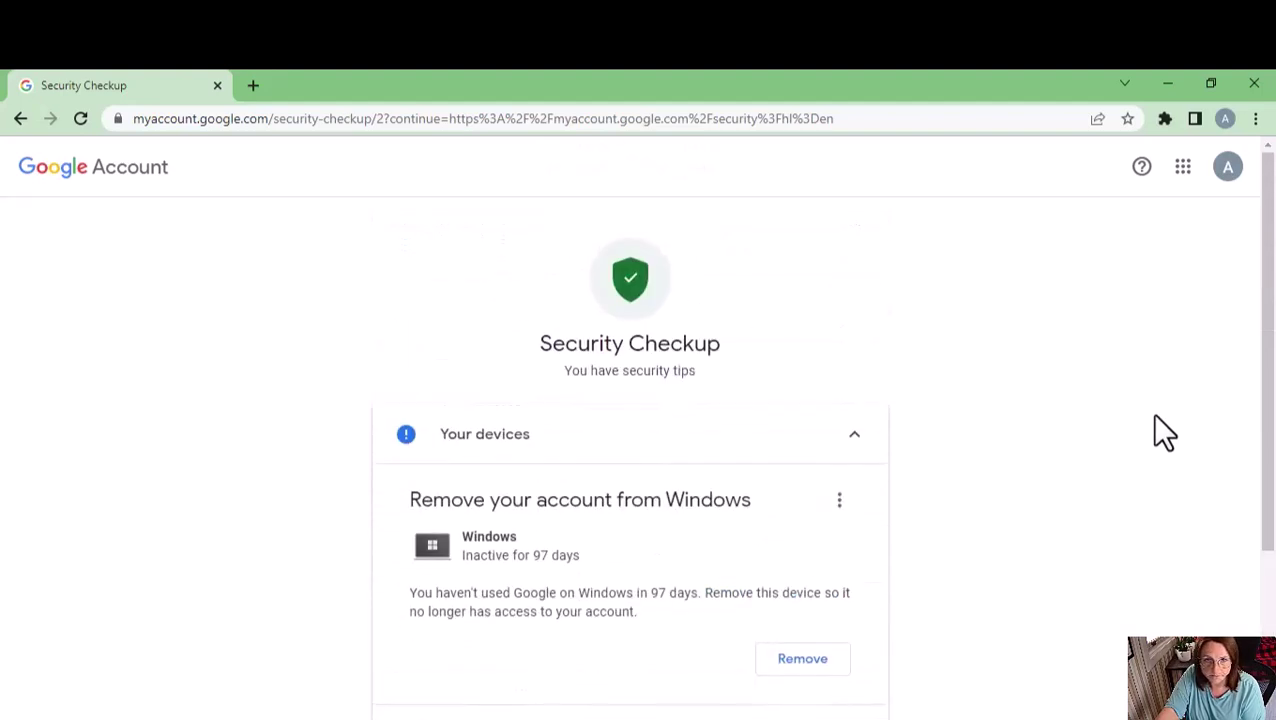
Step: Return to the Security section and review recent security activity, Google sign-in settings, recovery options and signed-in devices
left_click(18, 120)
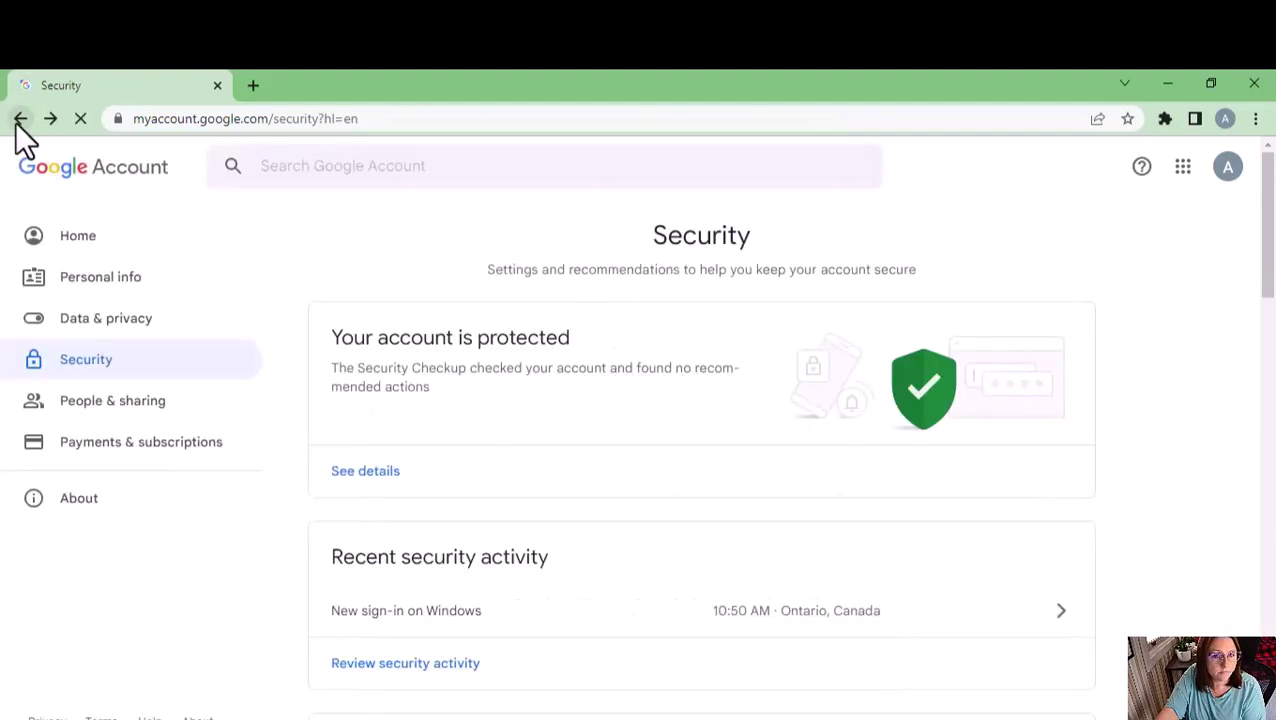
scroll(752, 511, "down", 2)
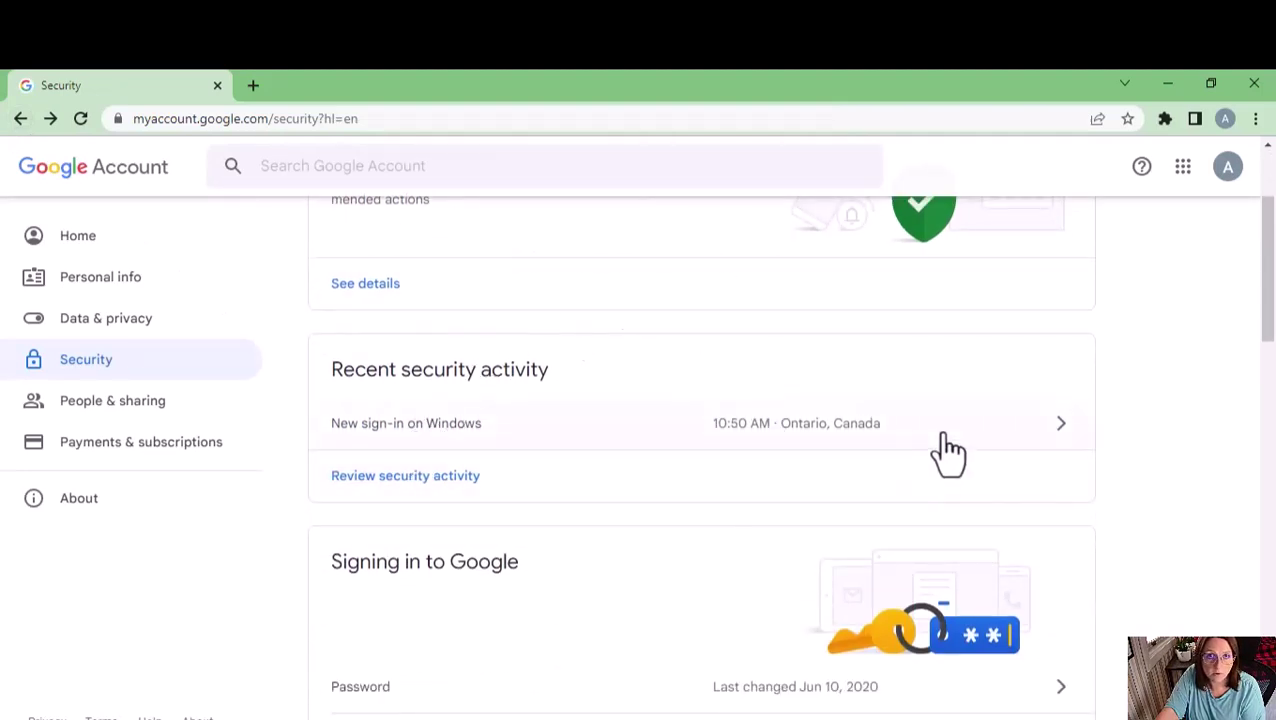
scroll(1015, 455, "down", 3)
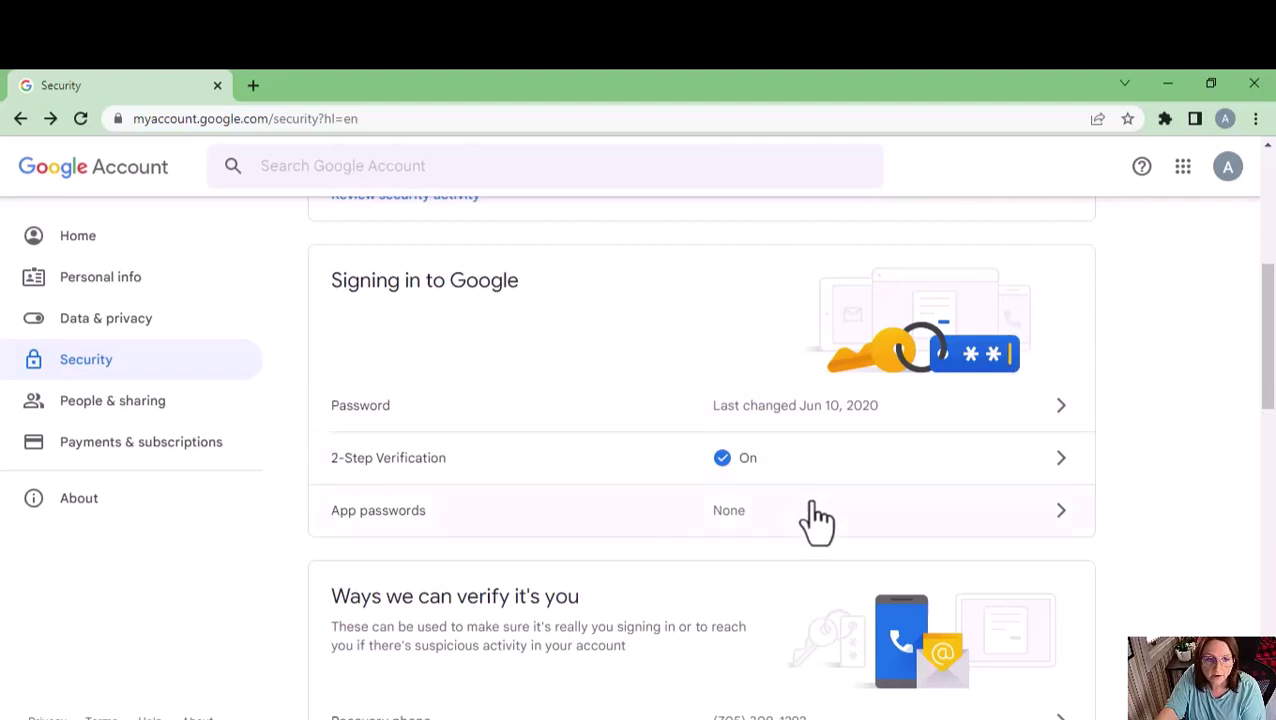
scroll(1170, 528, "down", 2)
scroll(1178, 528, "down", 1)
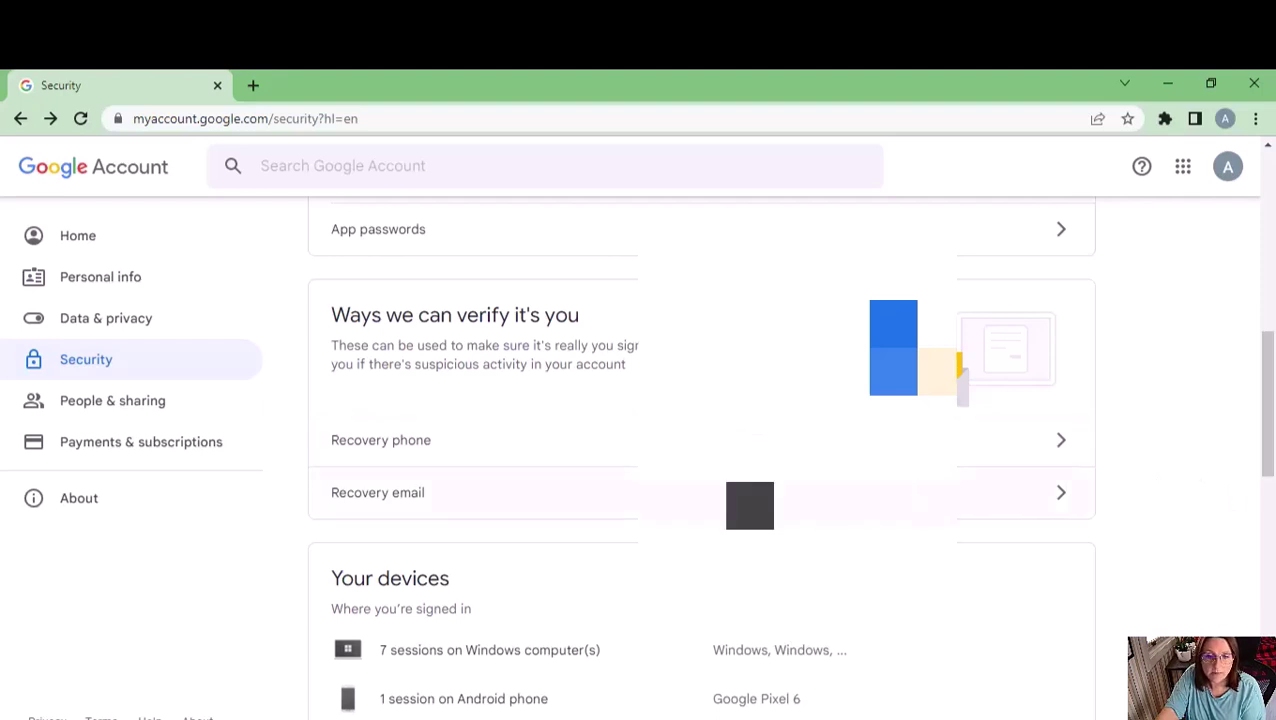
scroll(1173, 490, "down", 2)
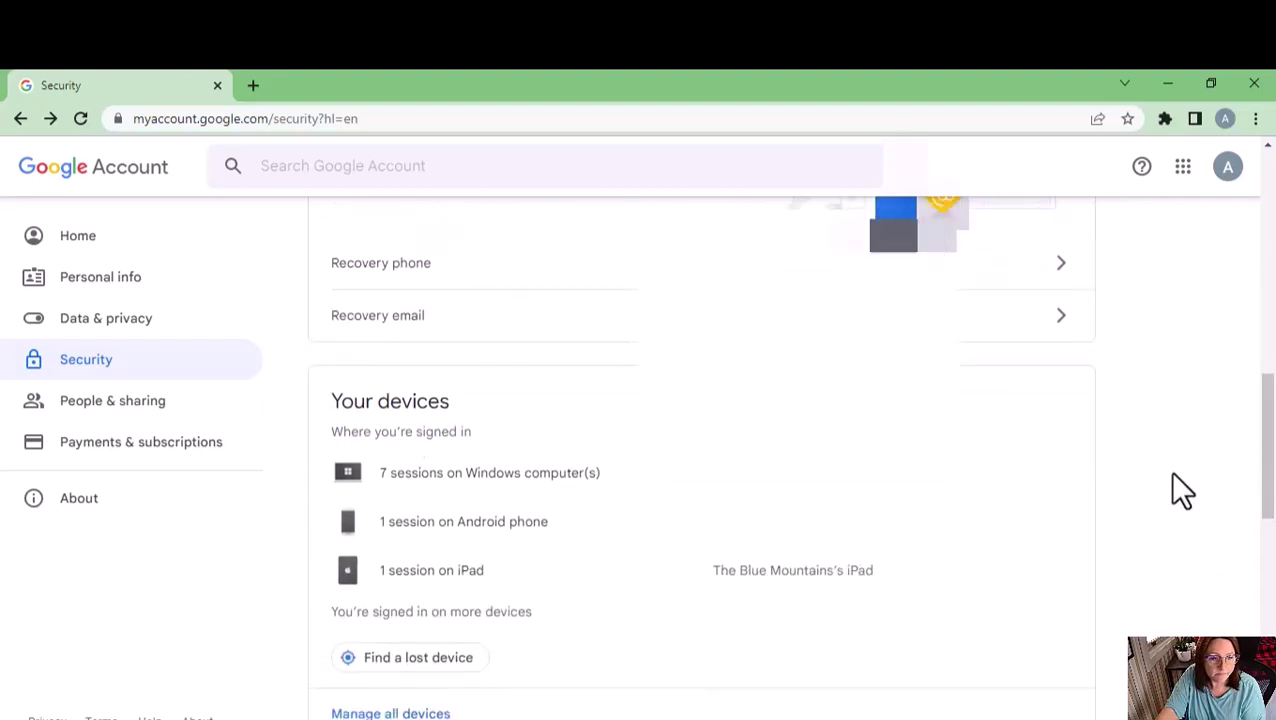
scroll(1191, 473, "down", 1)
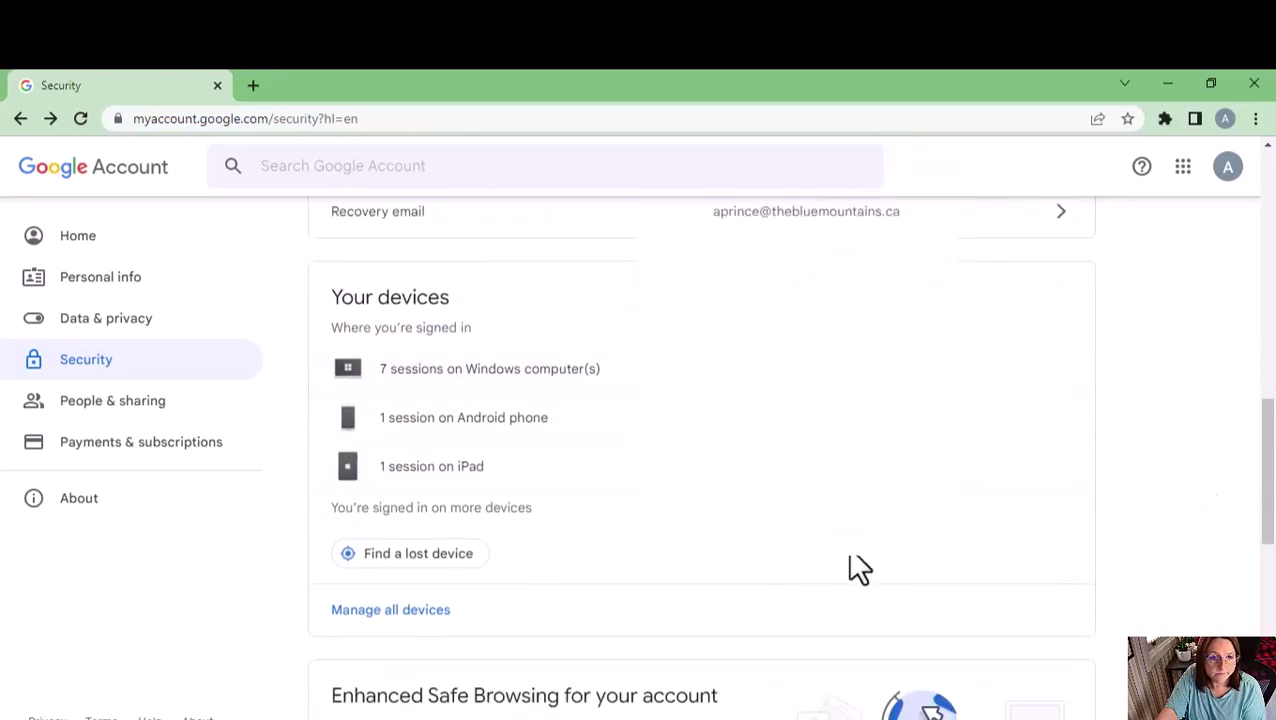
Step: Review device management, Enhanced Safe Browsing and the options for signing in to other sites, then go back up the Security page
scroll(855, 568, "down", 2)
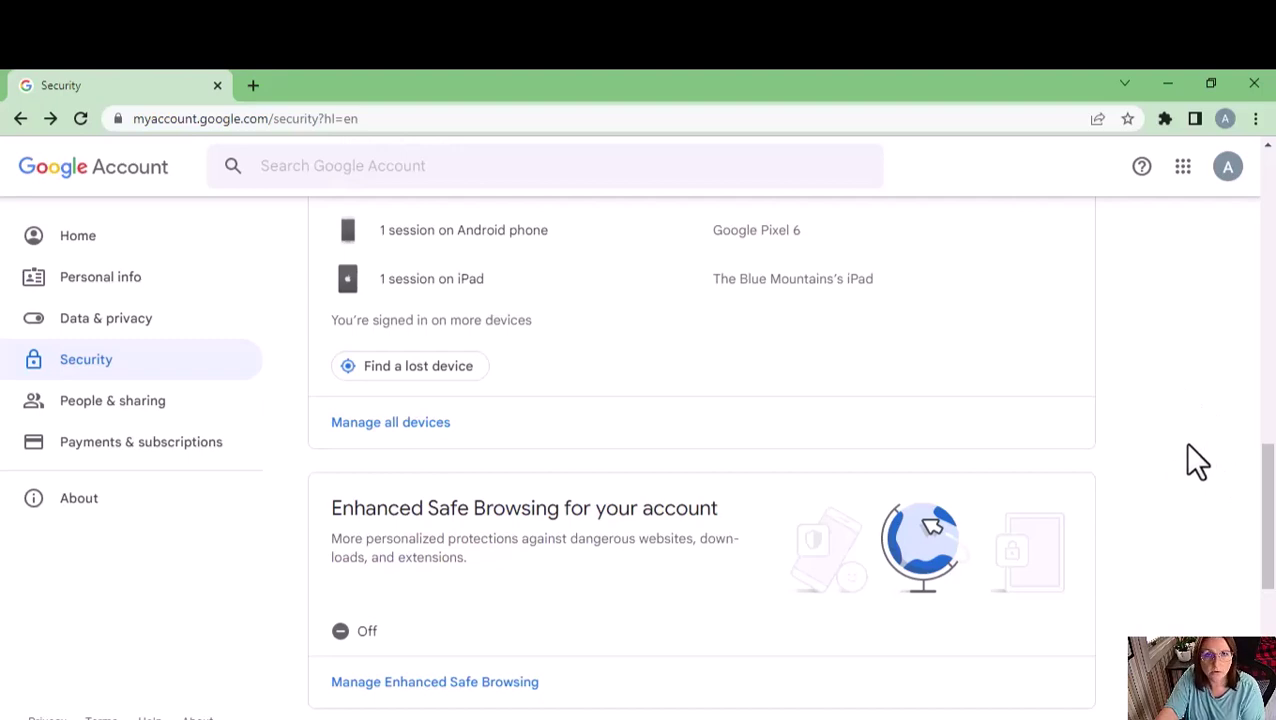
scroll(1166, 434, "down", 3)
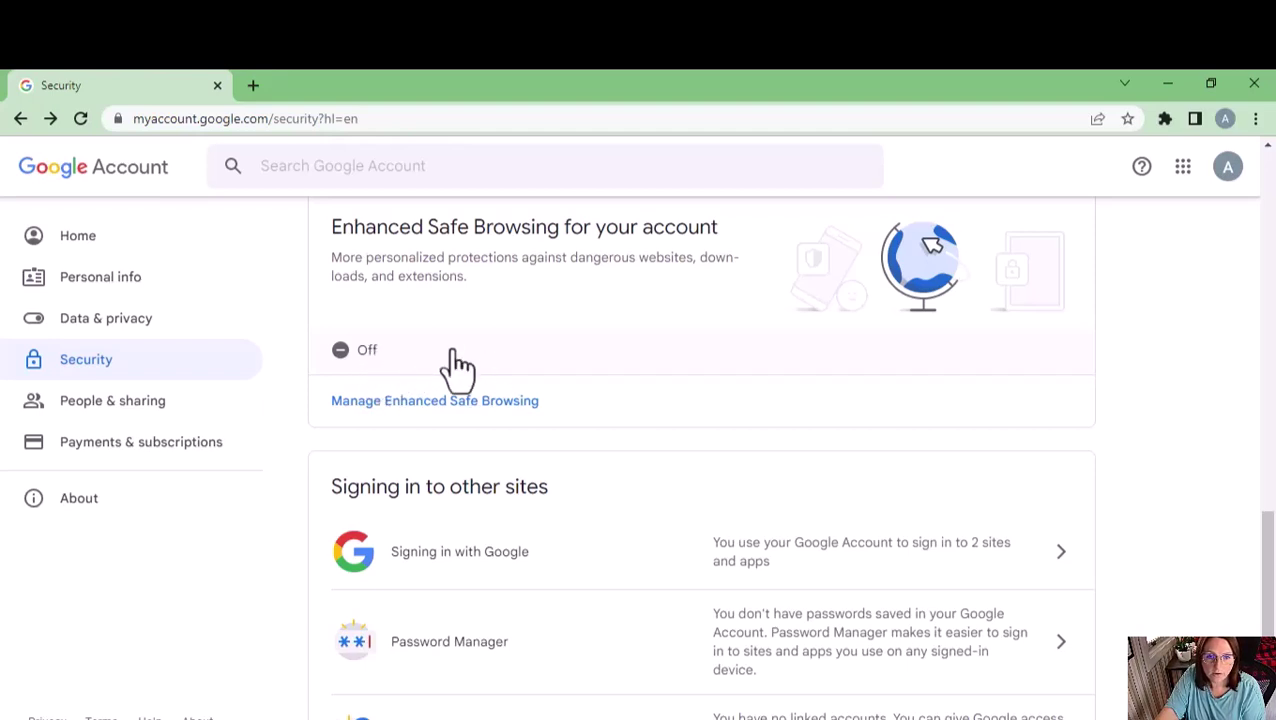
scroll(1193, 421, "down", 2)
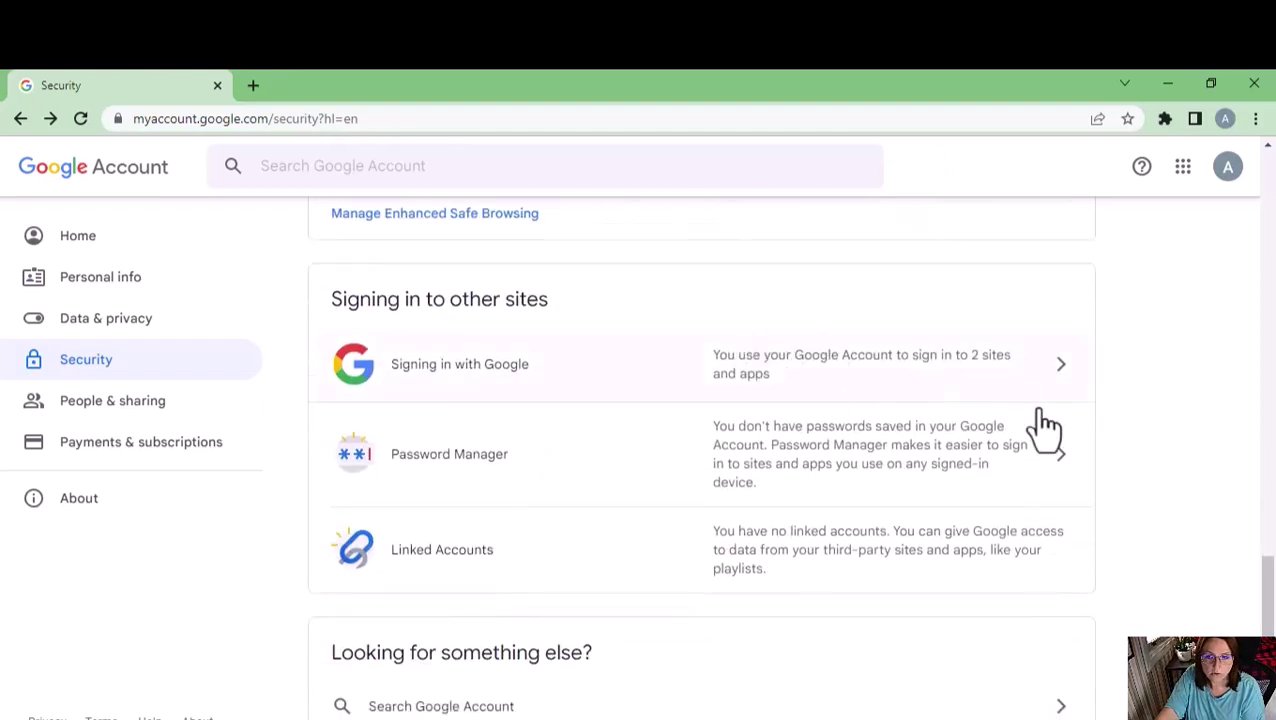
scroll(1207, 425, "down", 1)
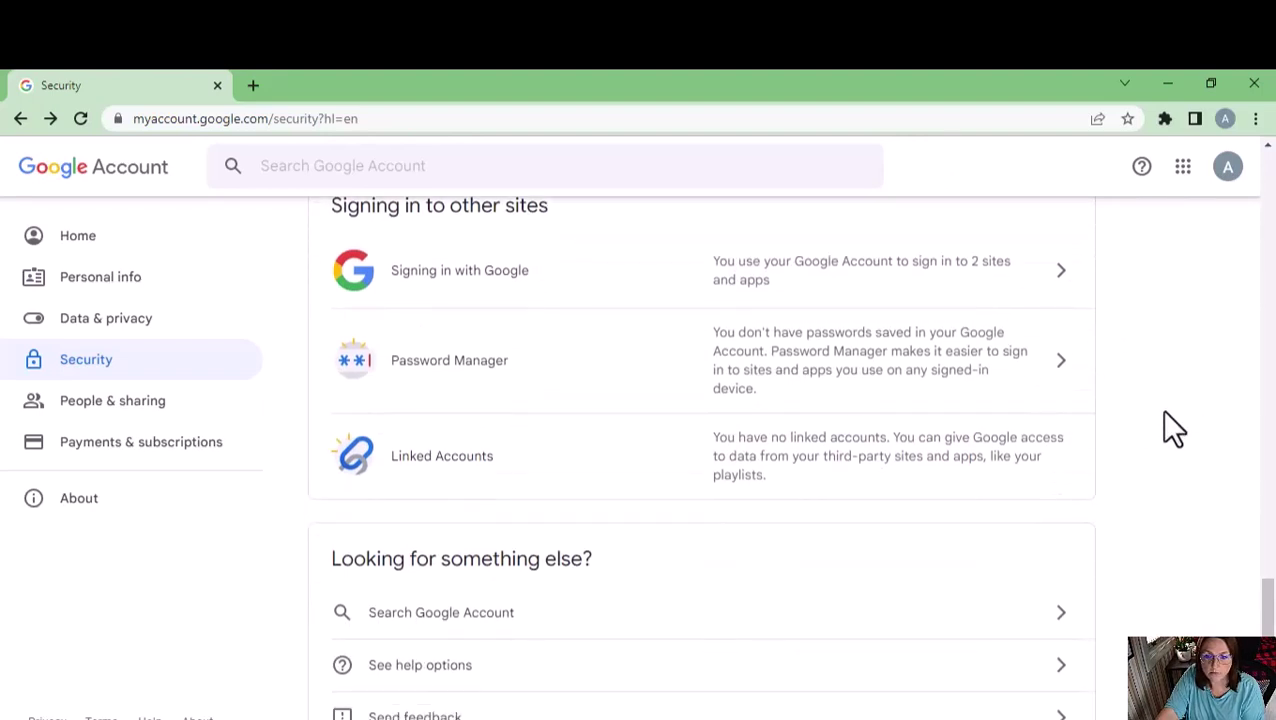
scroll(1155, 468, "down", 1)
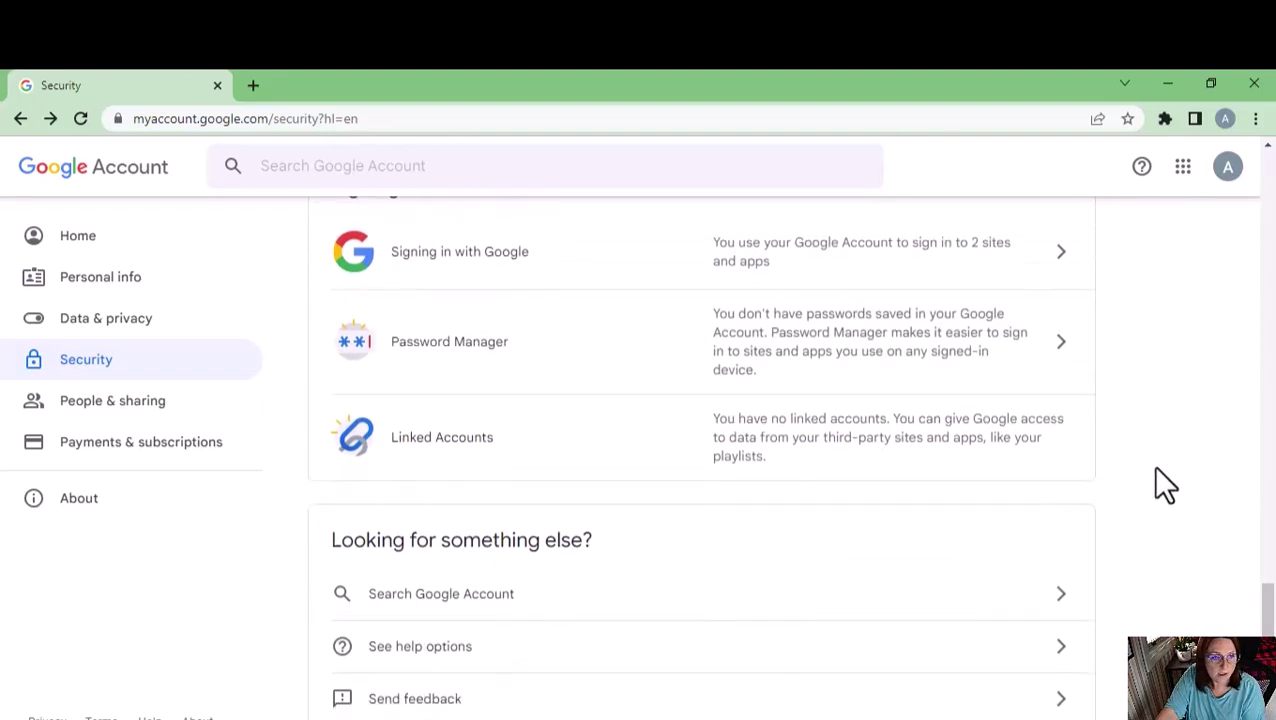
scroll(1156, 470, "up", 8)
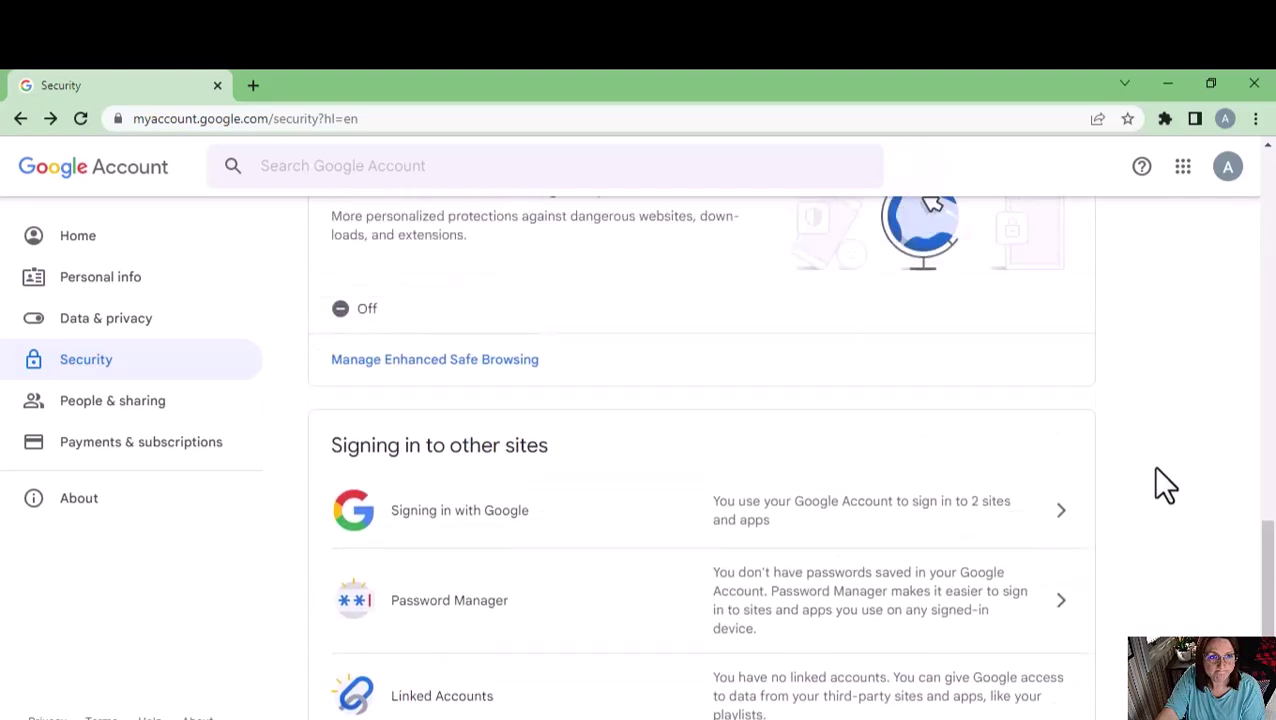
scroll(1155, 468, "up", 9)
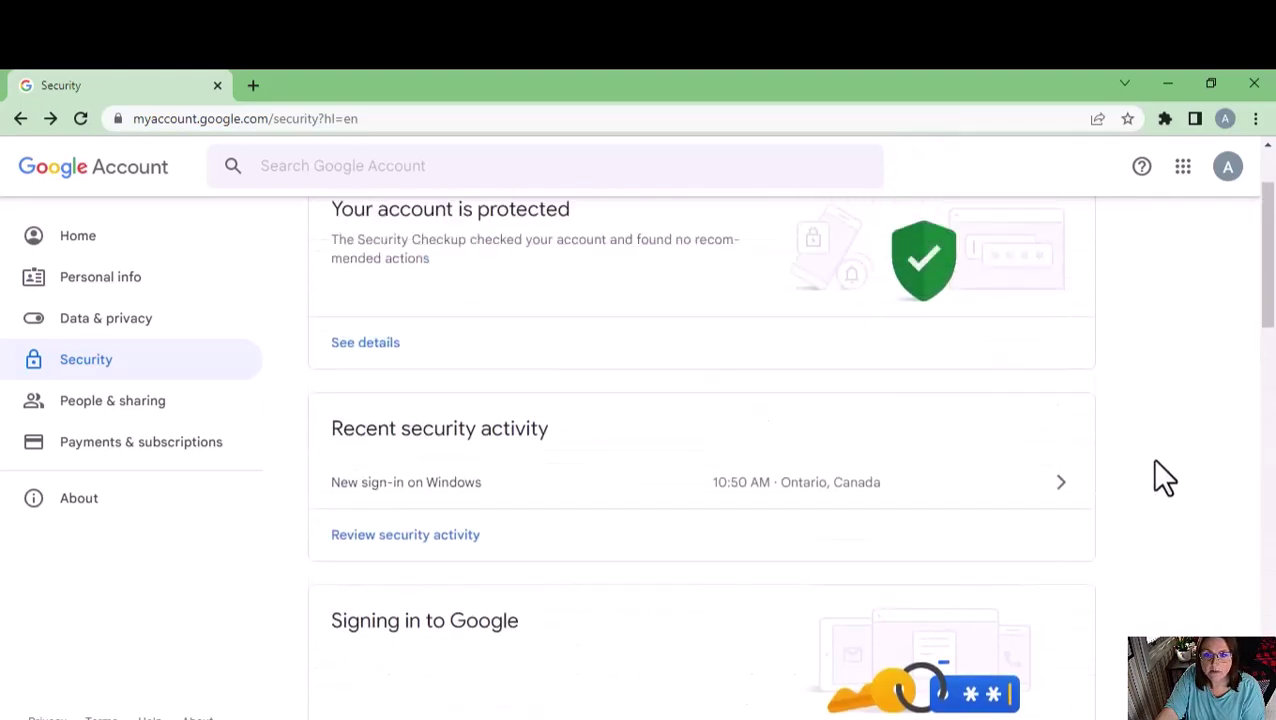